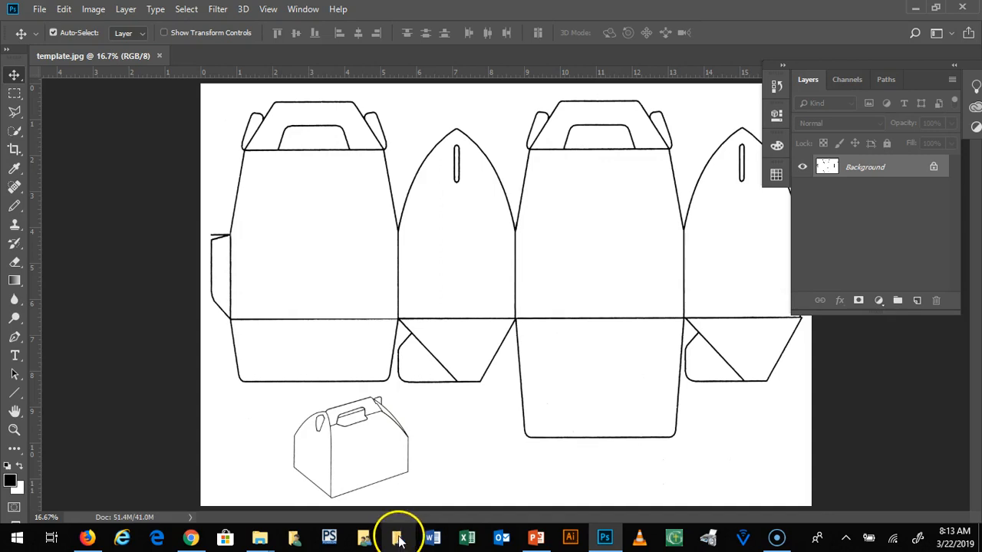
Step: Open the Happy Box Image resources folder inside the teacher's folder on the Student Lessons (L:) drive and look through its files
{"action": "left_click", "coordinate": [397, 540]}
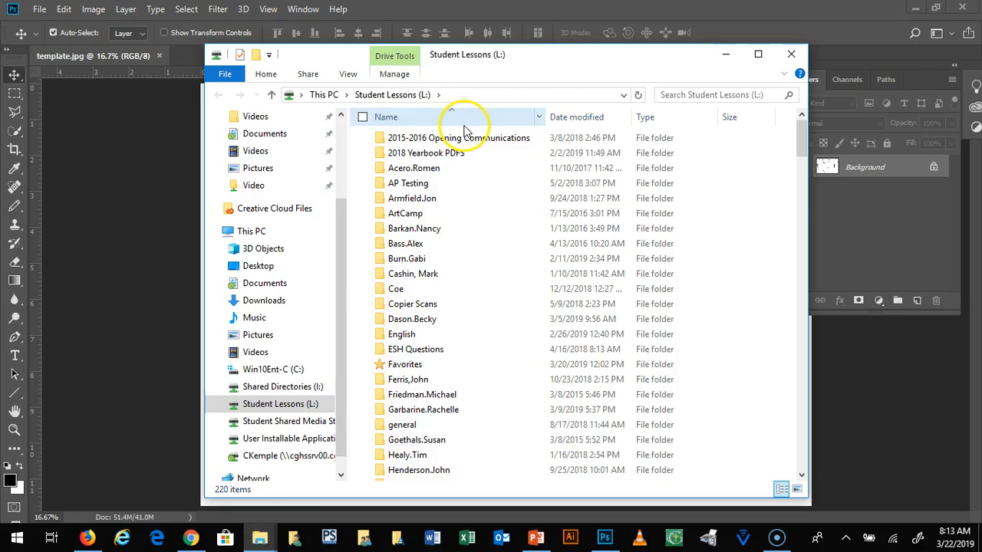
{"action": "left_click_drag", "start_coordinate": [800, 127], "coordinate": [802, 169]}
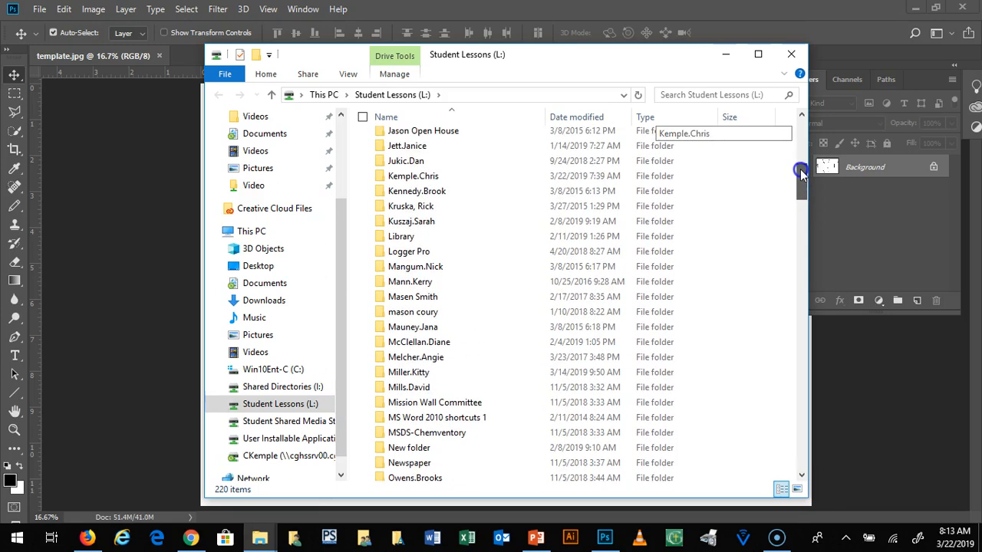
{"action": "double_click", "coordinate": [381, 179]}
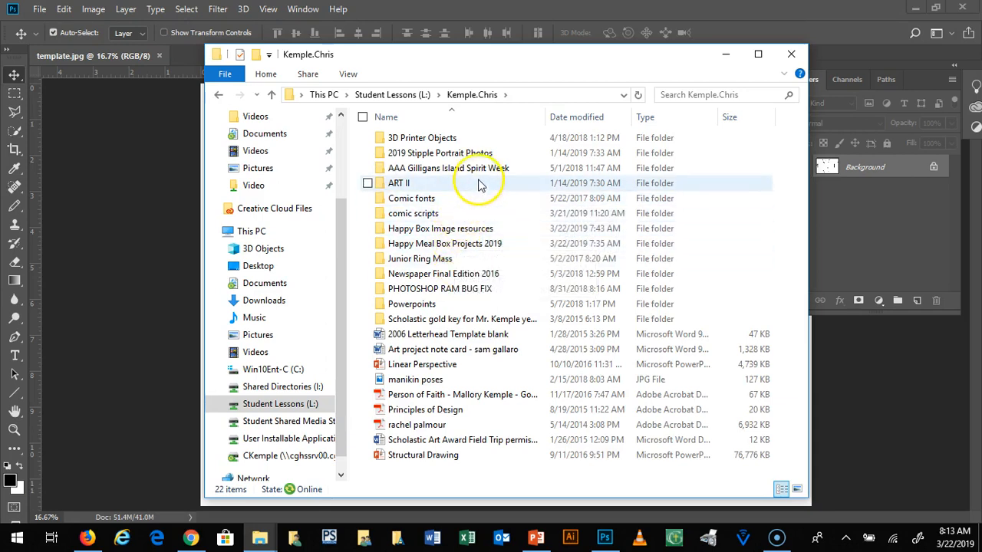
{"action": "double_click", "coordinate": [383, 234]}
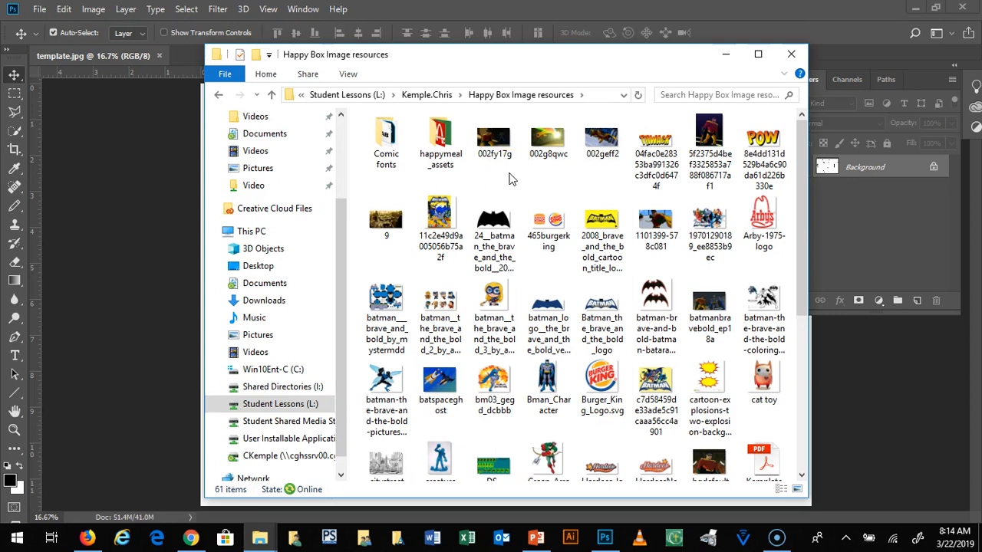
{"action": "scroll", "coordinate": [595, 222], "scroll_direction": "down", "scroll_amount": 3}
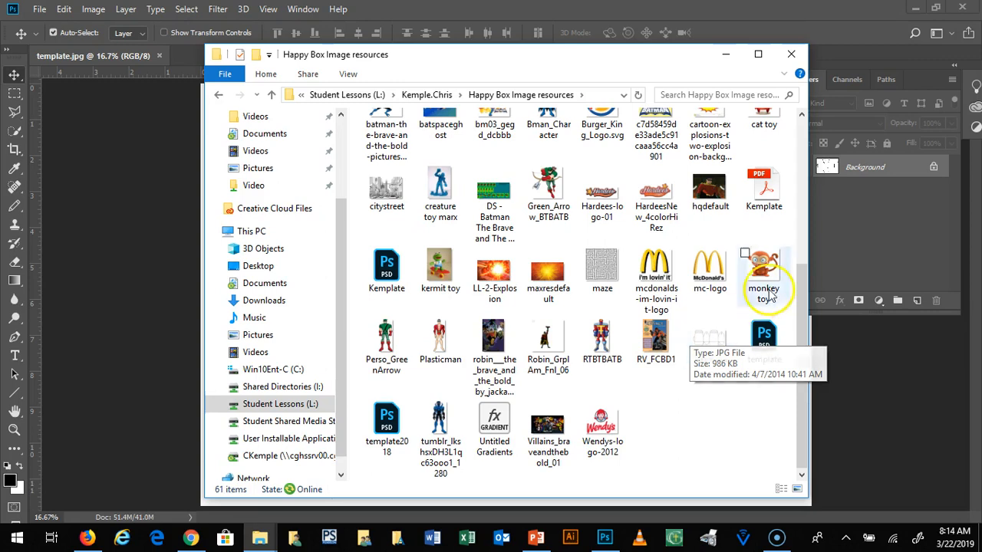
{"action": "left_click_drag", "start_coordinate": [802, 279], "coordinate": [424, 22]}
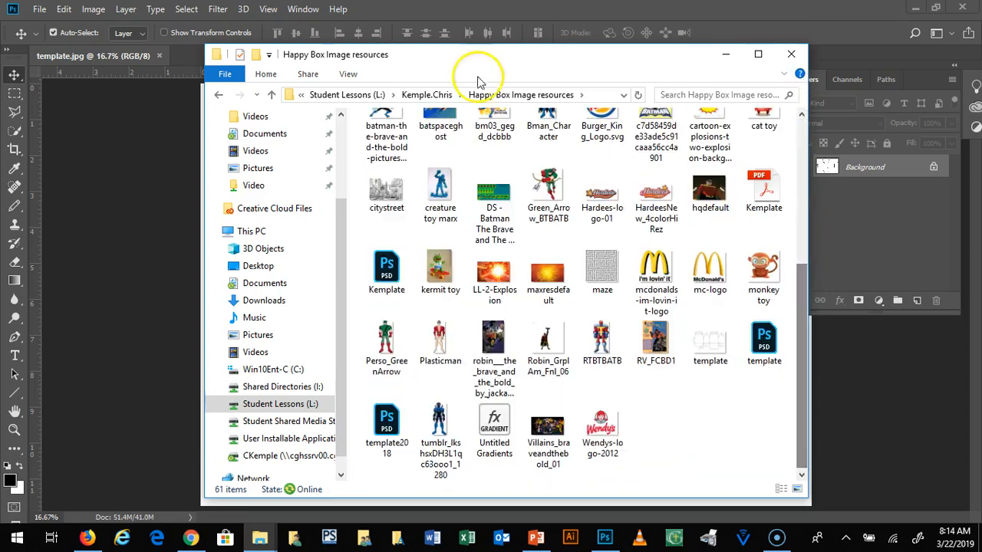
Step: Go back up to the teacher's folder and copy the whole Happy Box Image resources folder
{"action": "left_click", "coordinate": [271, 95]}
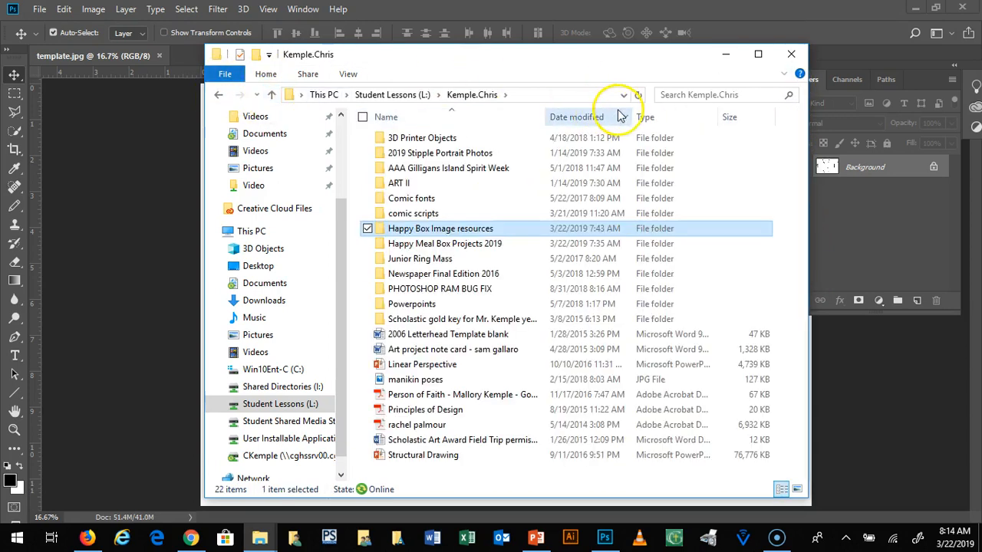
{"action": "left_click", "coordinate": [381, 230]}
{"action": "right_click", "coordinate": [383, 231]}
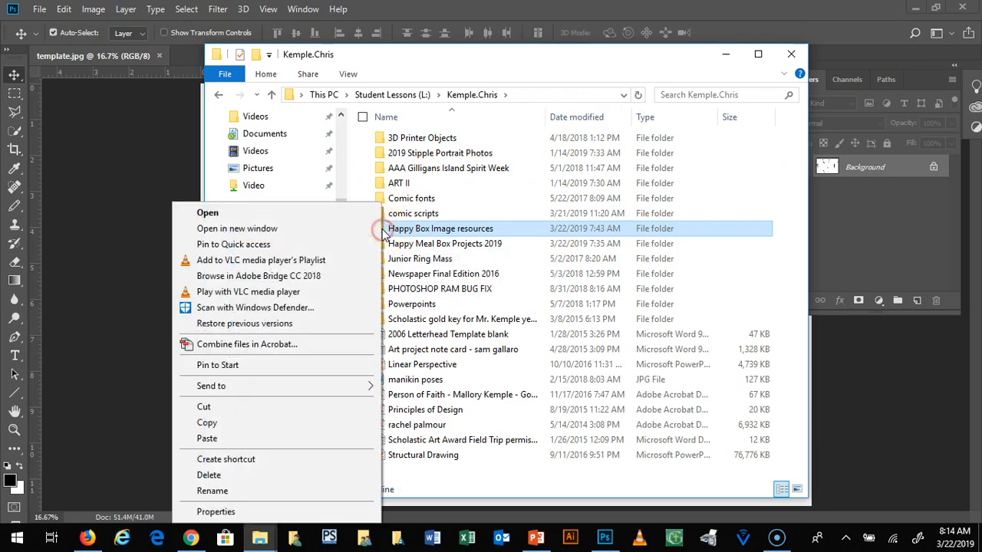
{"action": "left_click", "coordinate": [236, 424]}
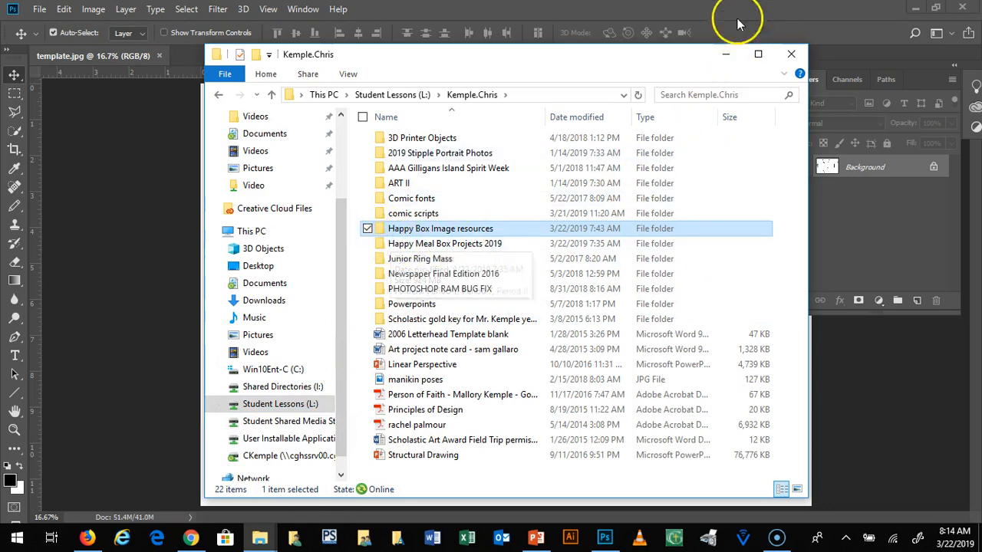
Step: Minimize the file window and Photoshop to reach the desktop and bring up its paste option for the copied folder
{"action": "left_click", "coordinate": [725, 53]}
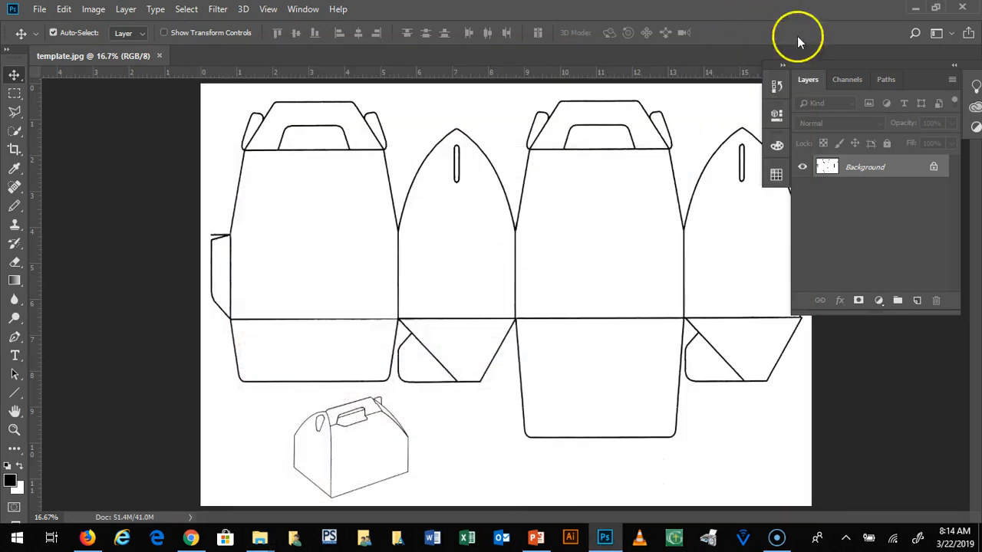
{"action": "left_click", "coordinate": [916, 7]}
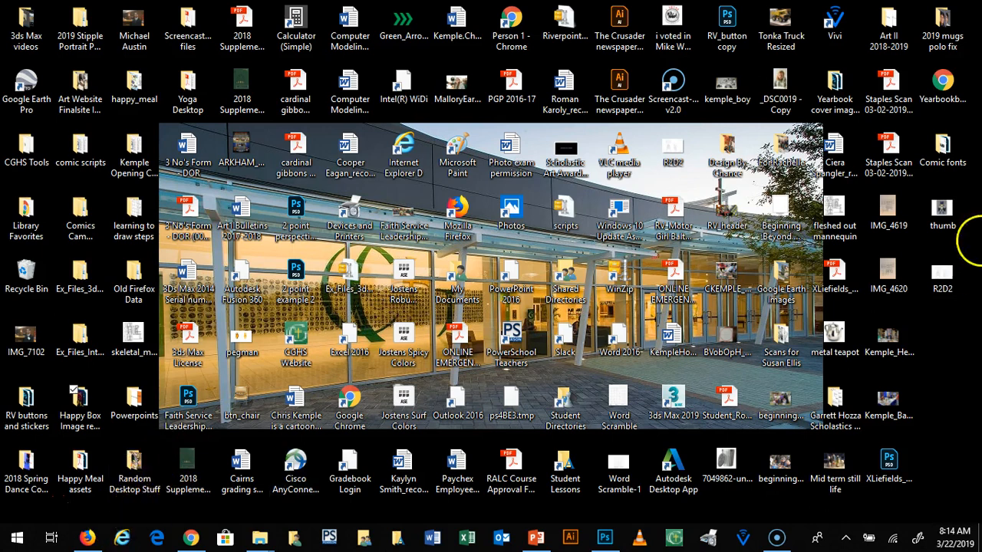
{"action": "right_click", "coordinate": [941, 321]}
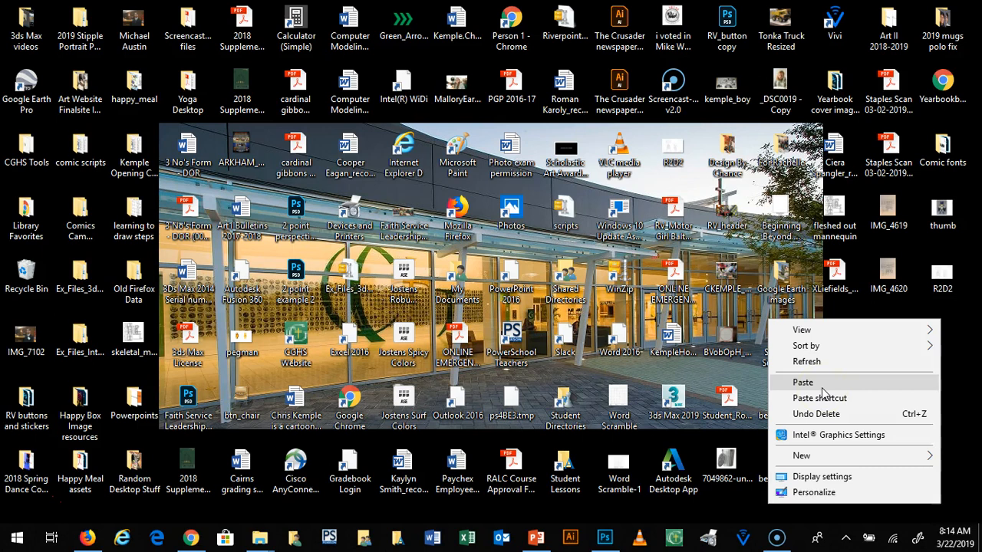
{"action": "left_click", "coordinate": [908, 308]}
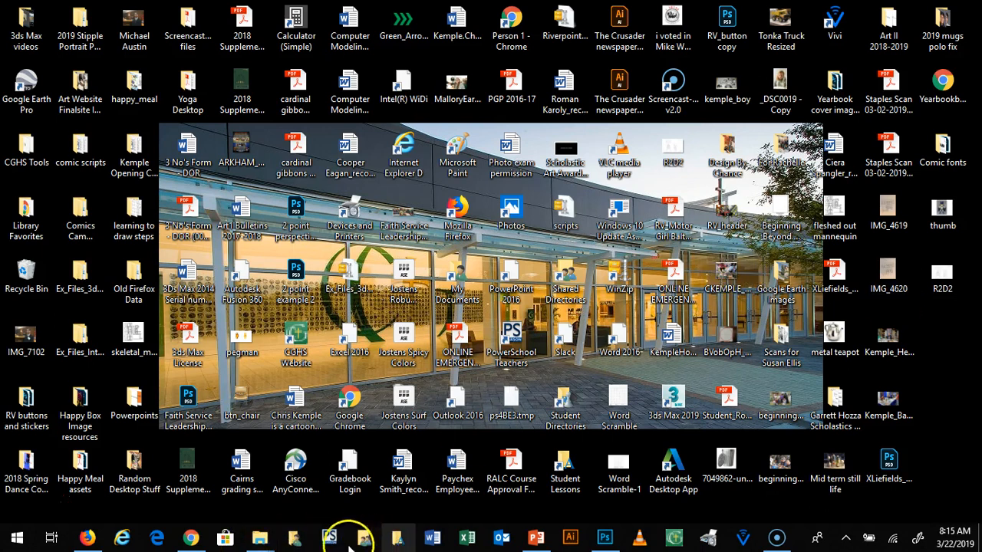
Step: Return to the teacher's folder on the Student Lessons drive and copy Happy Box Image resources again
{"action": "mouse_move", "coordinate": [259, 539]}
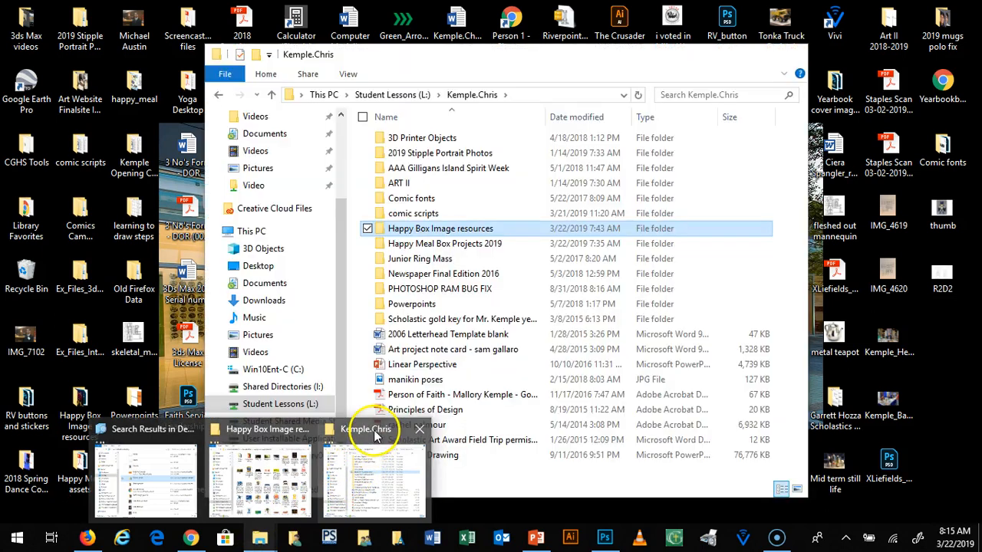
{"action": "left_click", "coordinate": [375, 434]}
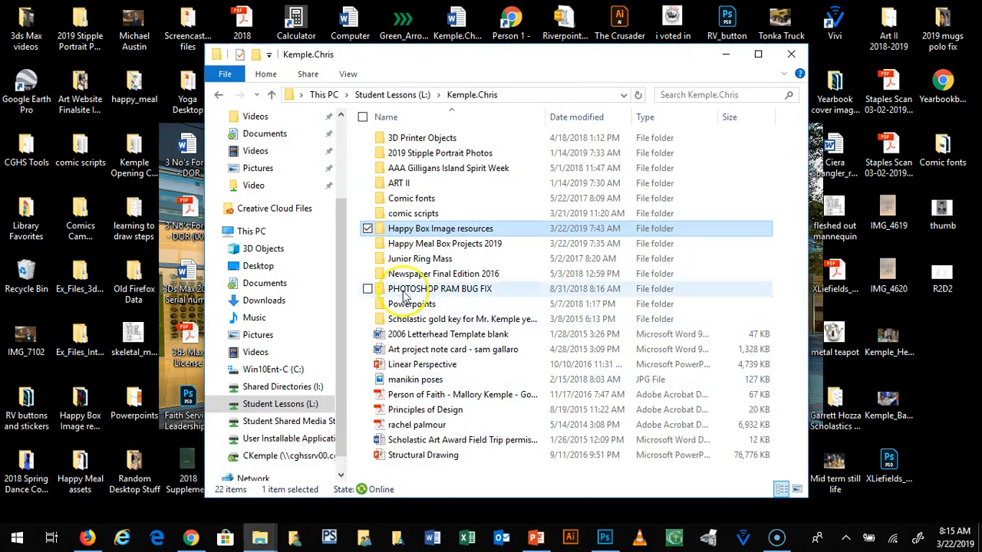
{"action": "right_click", "coordinate": [380, 228]}
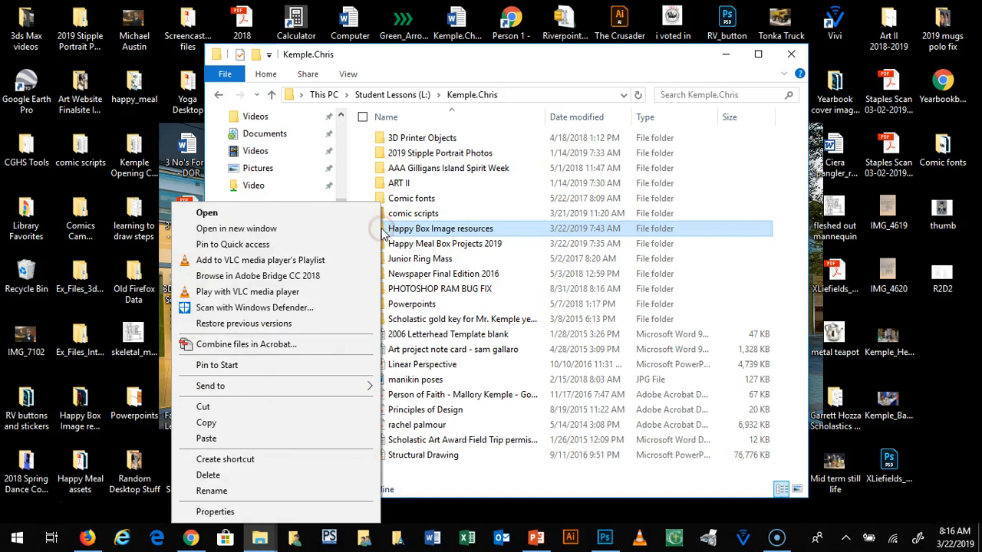
{"action": "left_click", "coordinate": [292, 426]}
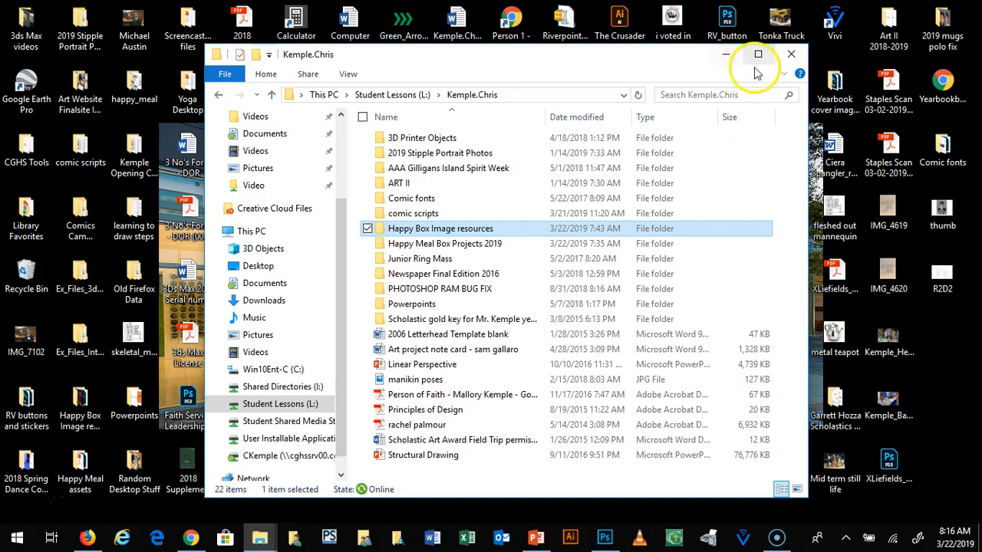
Step: Locate the template image in the desktop copy of Happy Box Image resources, and switch back to Photoshop
{"action": "left_click", "coordinate": [722, 55]}
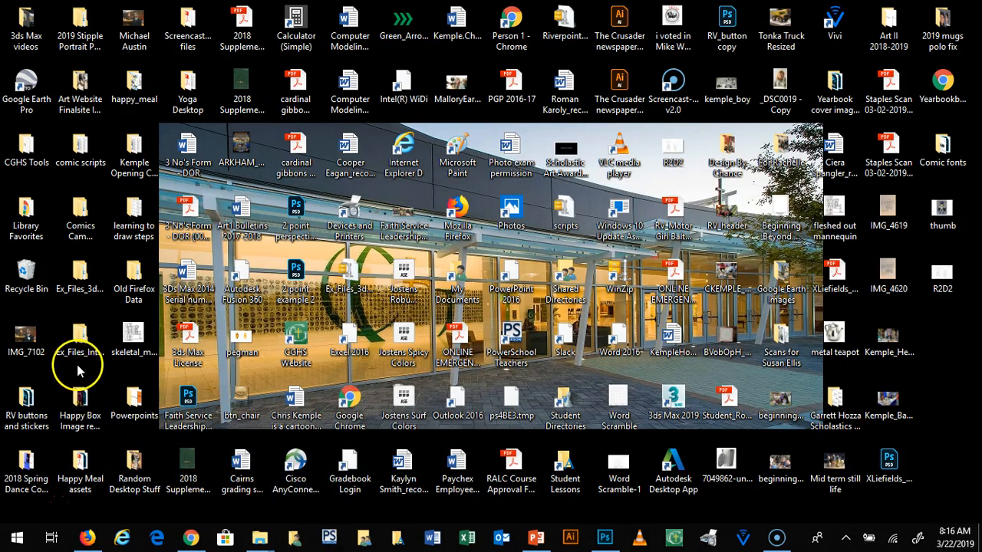
{"action": "left_click", "coordinate": [83, 400]}
{"action": "double_click", "coordinate": [83, 401]}
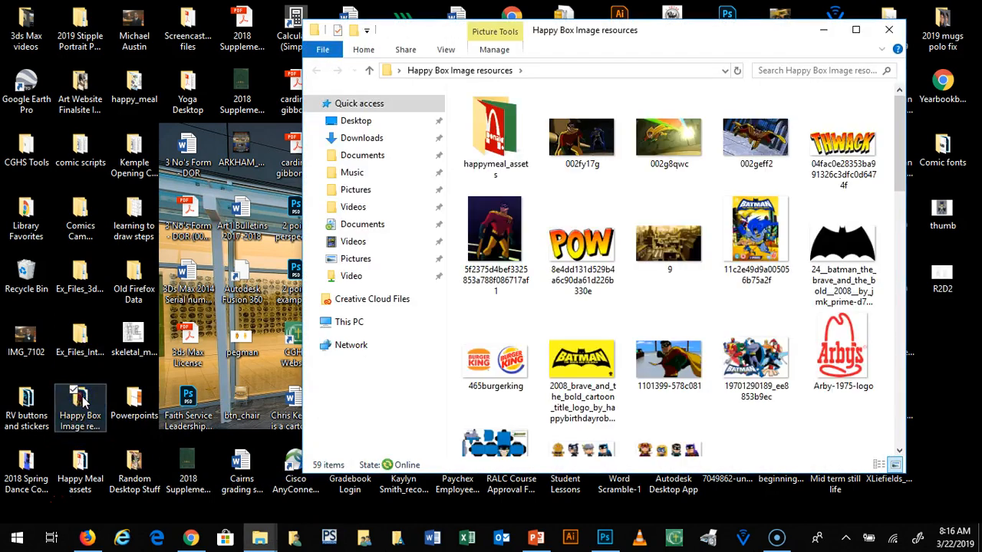
{"action": "scroll", "coordinate": [756, 142], "scroll_direction": "down", "scroll_amount": 10}
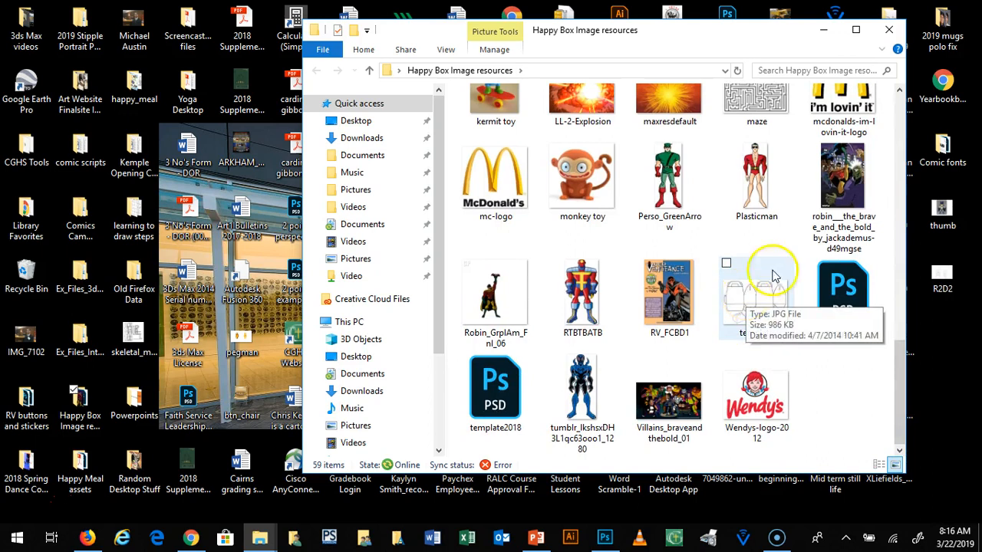
{"action": "left_click", "coordinate": [824, 30]}
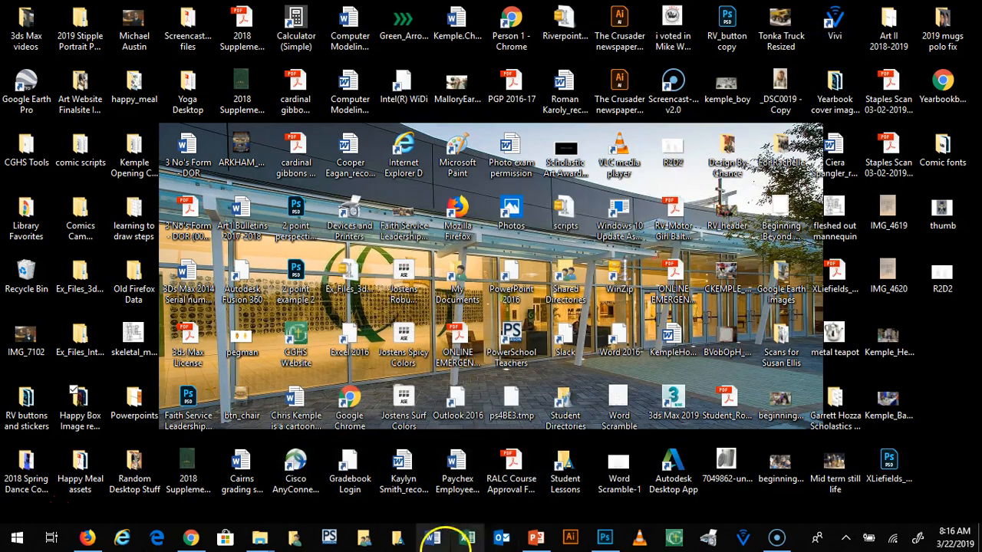
{"action": "left_click", "coordinate": [605, 537]}
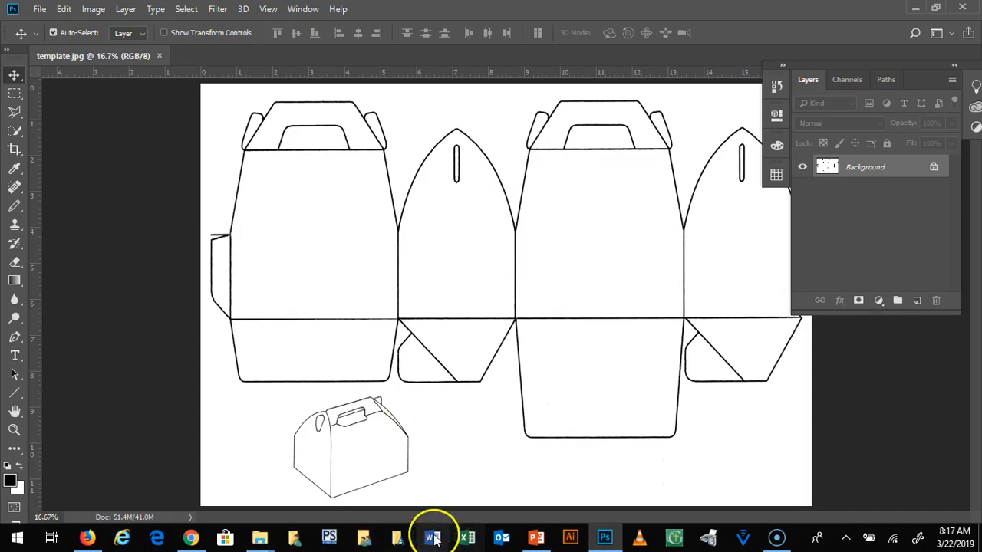
Step: Browse the logos, characters, toys and template files in the desktop's Happy Box Image resources folder, and minimize it
{"action": "mouse_move", "coordinate": [261, 539]}
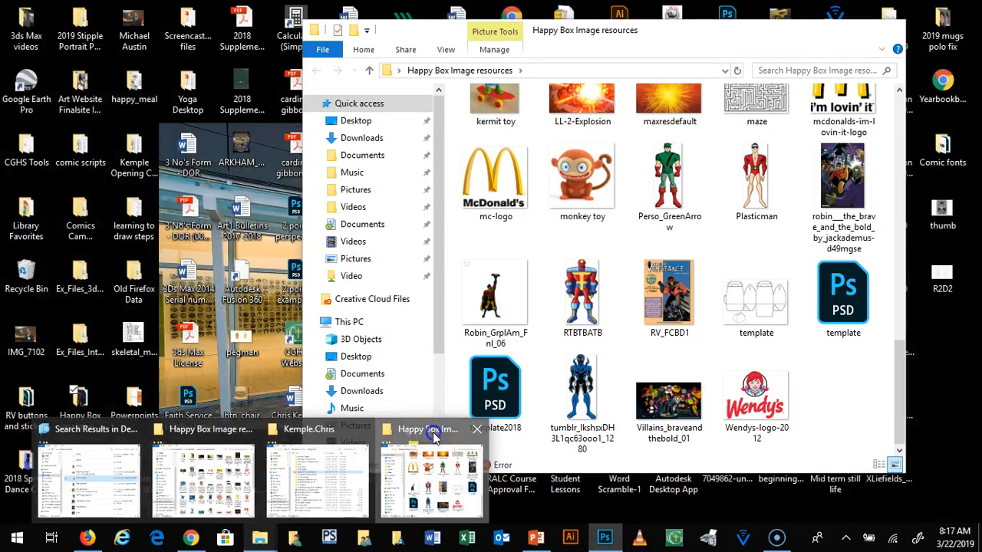
{"action": "left_click", "coordinate": [435, 460]}
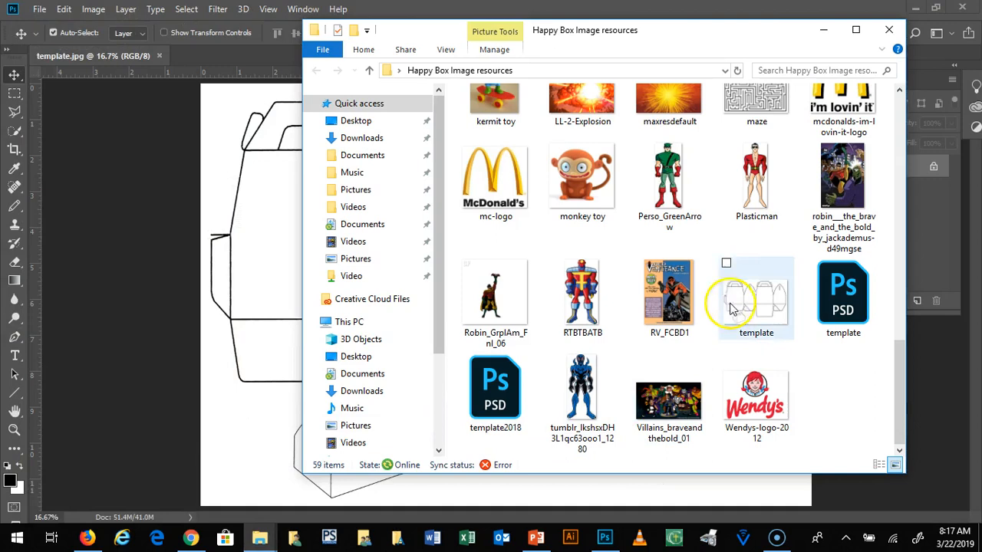
{"action": "left_click_drag", "start_coordinate": [898, 363], "coordinate": [895, 85]}
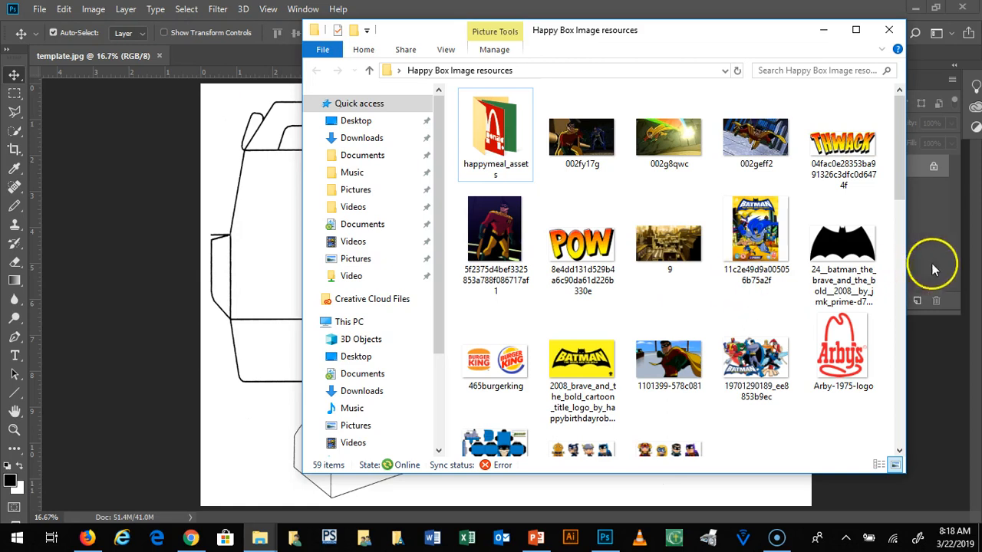
{"action": "left_click_drag", "start_coordinate": [896, 132], "coordinate": [898, 265]}
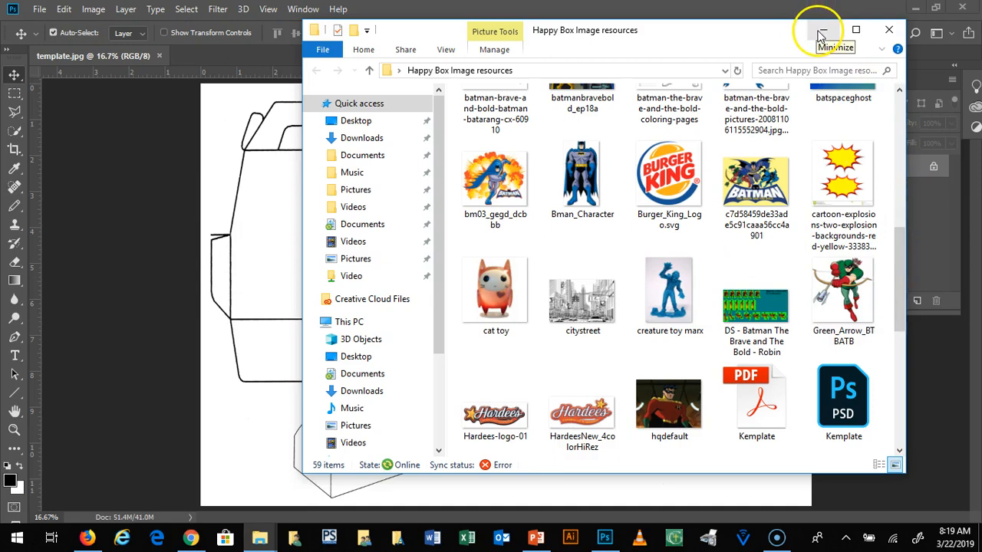
{"action": "left_click_drag", "start_coordinate": [903, 258], "coordinate": [899, 117]}
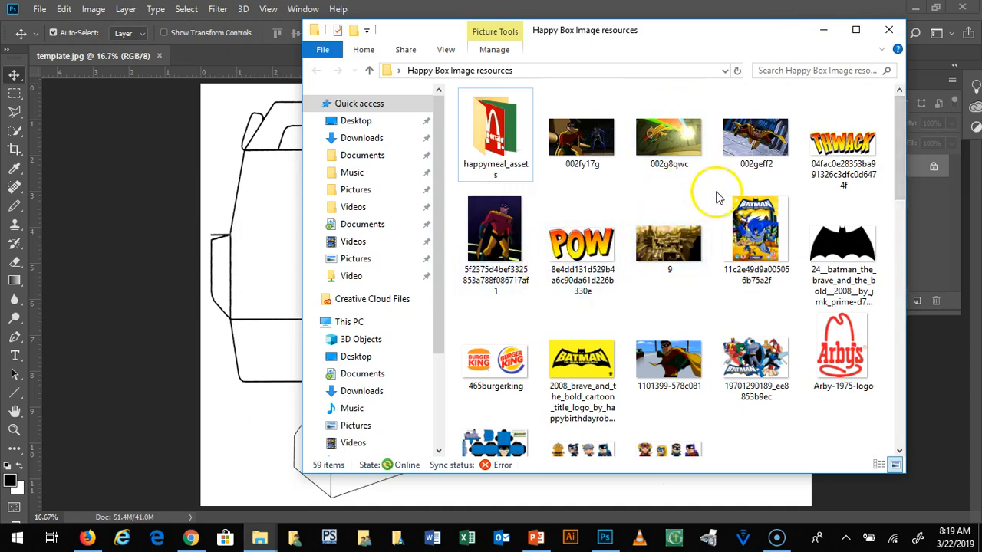
{"action": "left_click_drag", "start_coordinate": [898, 133], "coordinate": [896, 313]}
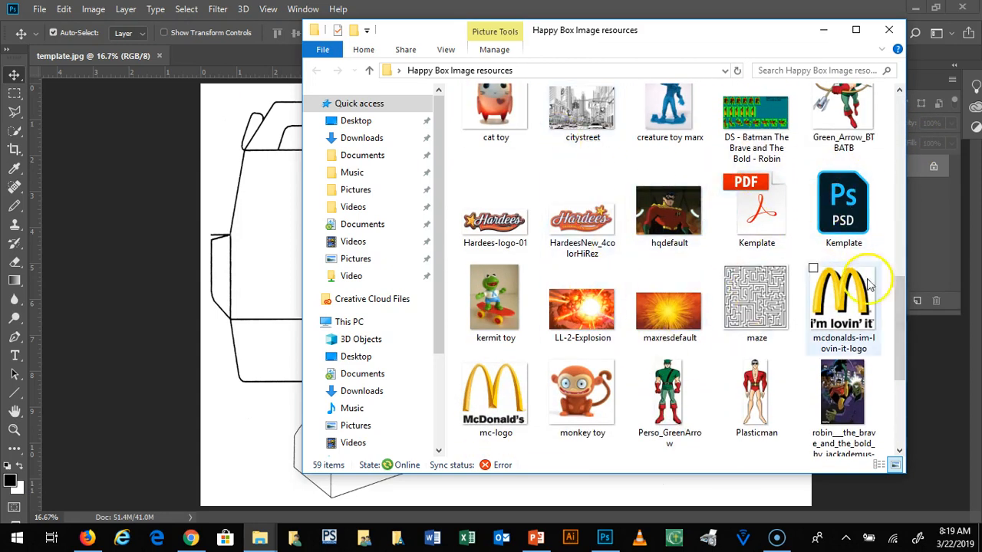
{"action": "left_click_drag", "start_coordinate": [902, 304], "coordinate": [902, 353]}
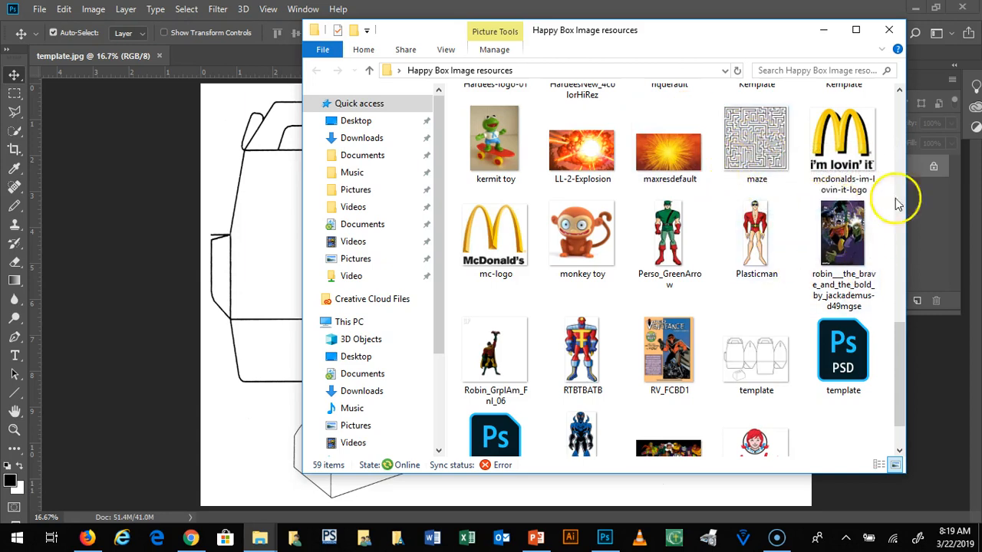
{"action": "left_click_drag", "start_coordinate": [902, 365], "coordinate": [902, 90]}
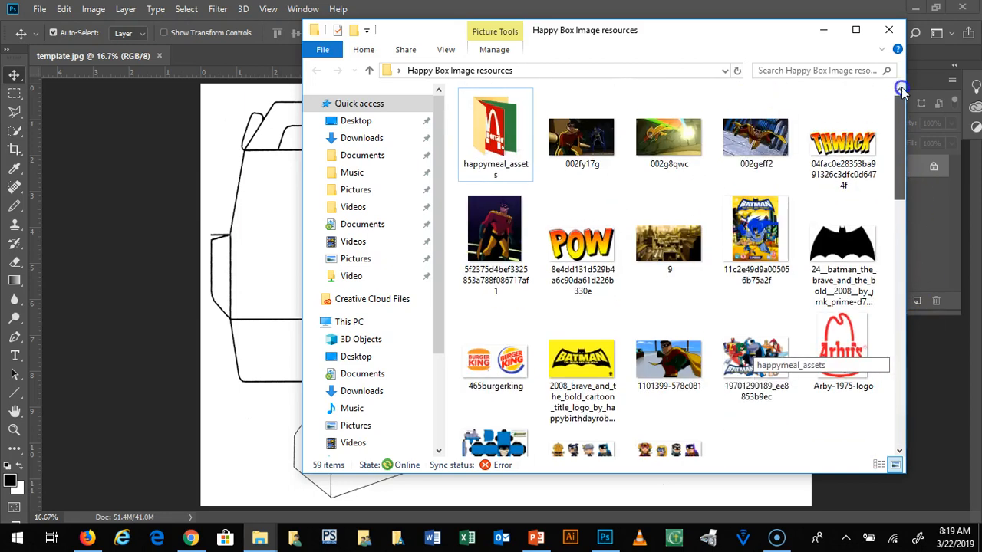
{"action": "left_click", "coordinate": [823, 32]}
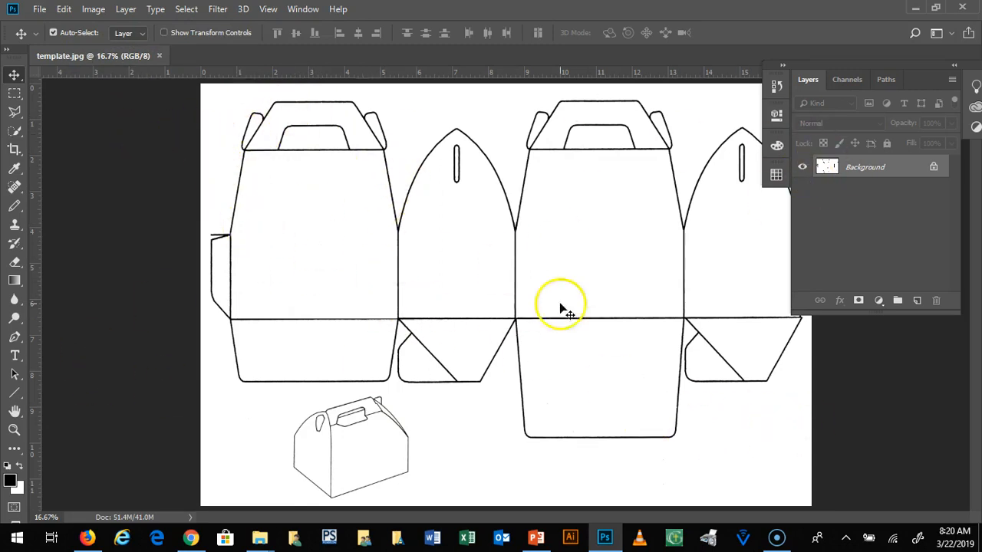
Step: Undock template.jpg into a floating document window and position it between the tools and the Layers panel
{"action": "left_click", "coordinate": [104, 61]}
{"action": "left_click_drag", "start_coordinate": [104, 62], "coordinate": [132, 105]}
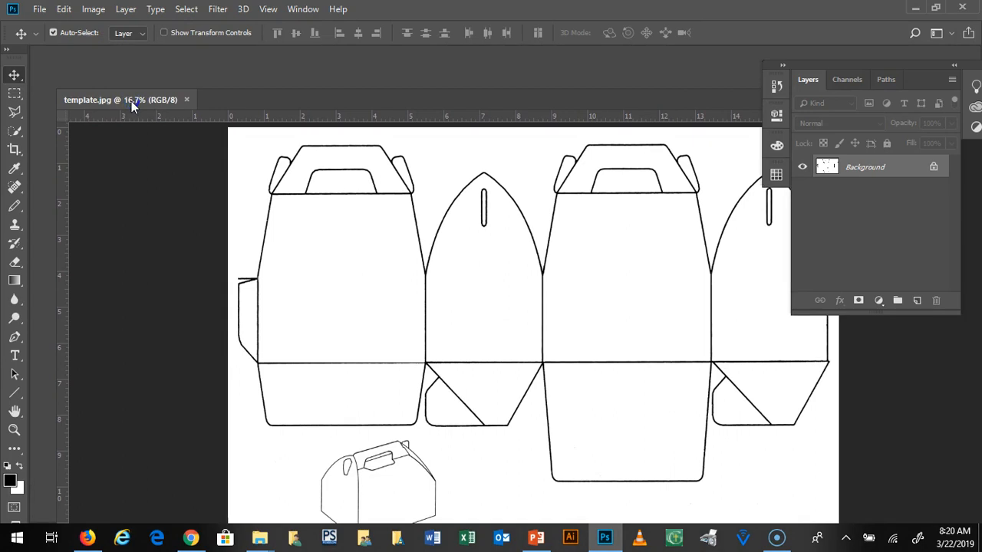
{"action": "left_click", "coordinate": [132, 100]}
{"action": "left_click_drag", "start_coordinate": [141, 102], "coordinate": [136, 74]}
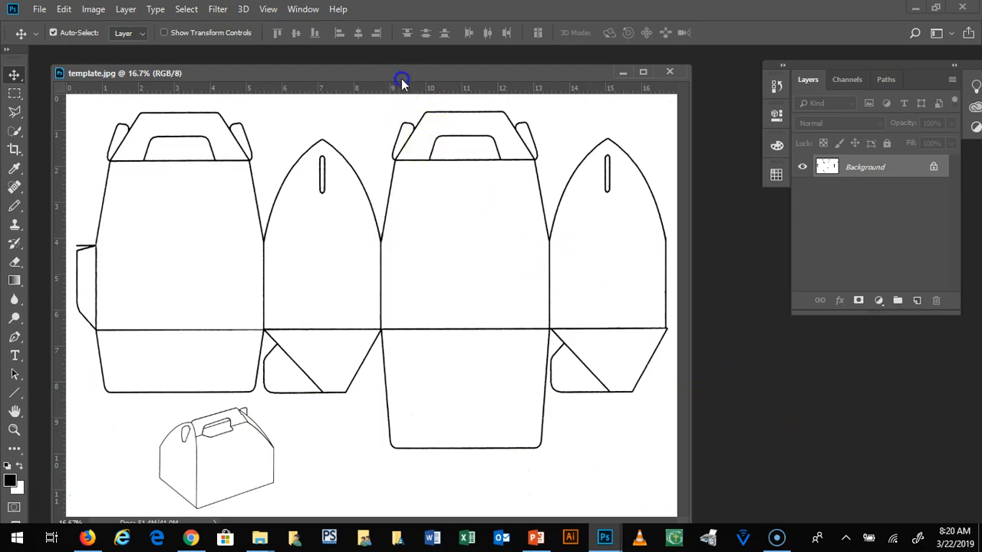
{"action": "left_click_drag", "start_coordinate": [401, 80], "coordinate": [396, 76]}
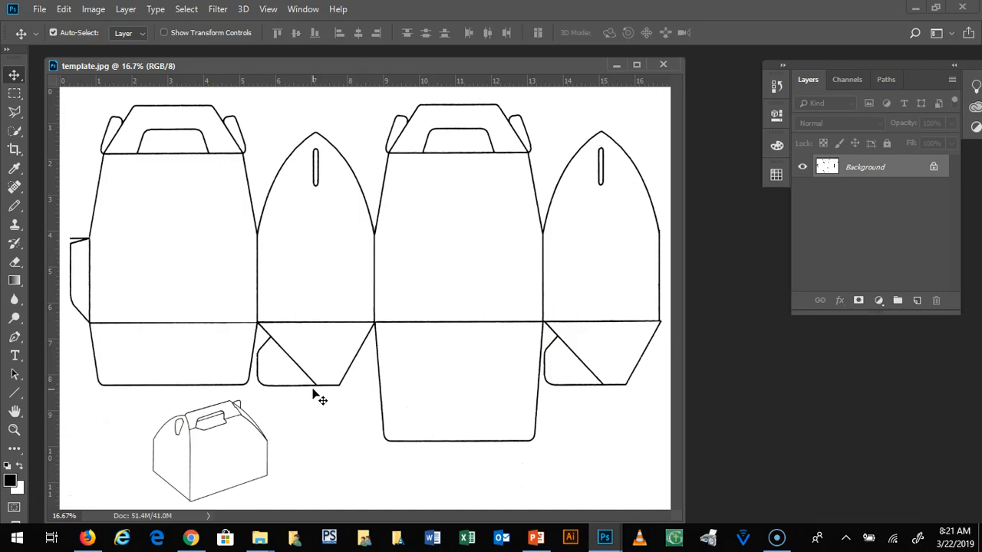
{"action": "left_click_drag", "start_coordinate": [207, 69], "coordinate": [229, 65]}
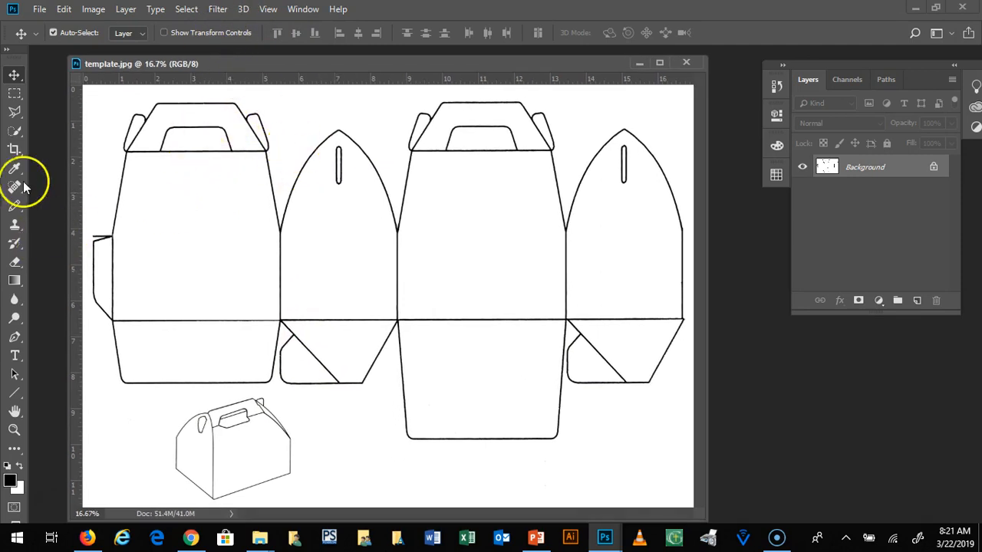
Step: Review the file commands for creating, opening, closing, saving, exporting and placing documents
{"action": "left_click", "coordinate": [40, 10]}
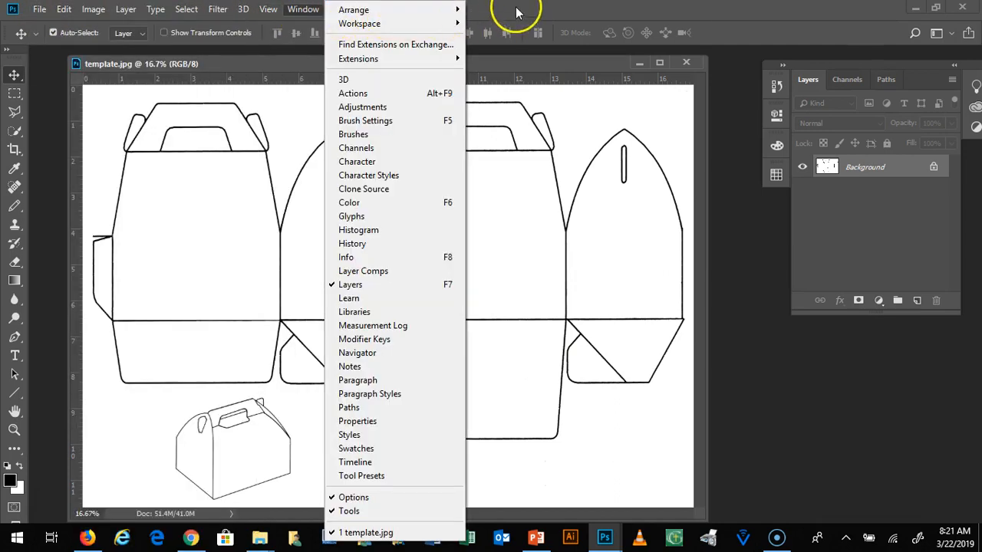
{"action": "left_click", "coordinate": [517, 13]}
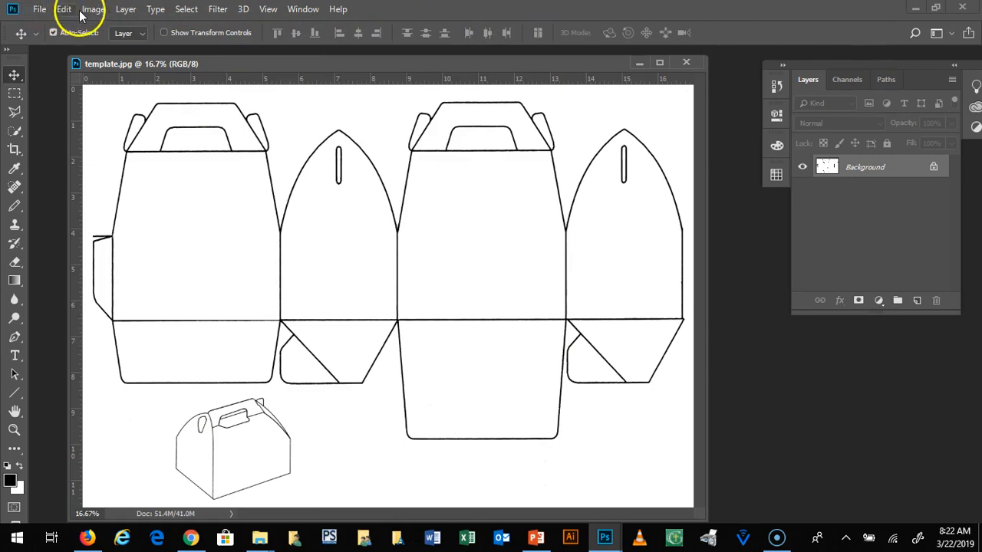
{"action": "left_click", "coordinate": [37, 9]}
{"action": "mouse_move", "coordinate": [68, 9]}
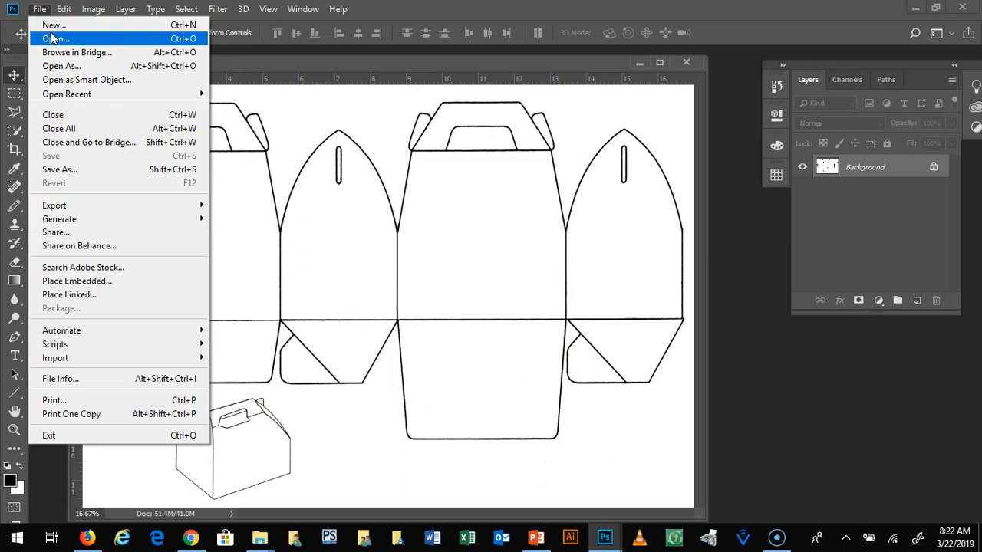
{"action": "mouse_move", "coordinate": [308, 12]}
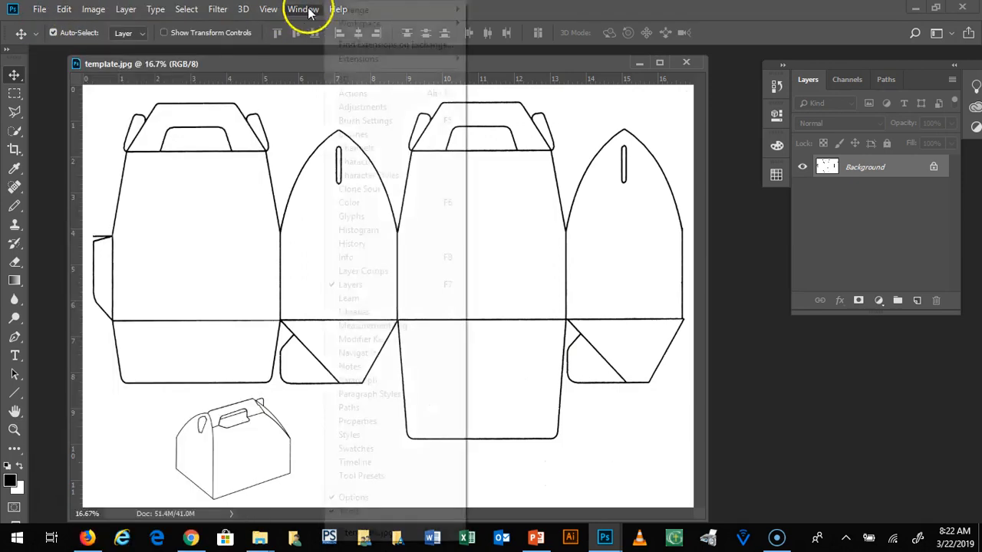
{"action": "left_click", "coordinate": [516, 9]}
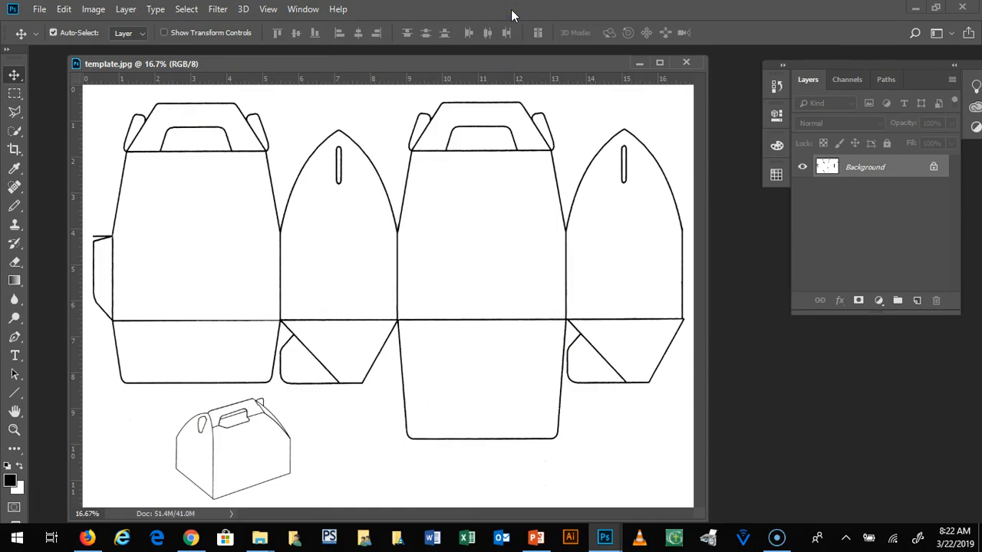
{"action": "left_click", "coordinate": [36, 9]}
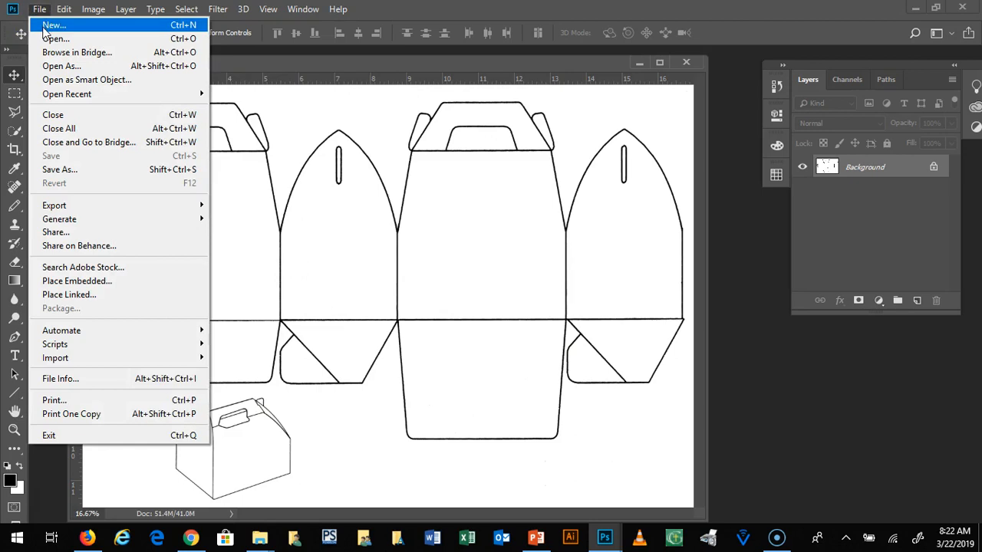
{"action": "left_click", "coordinate": [56, 40]}
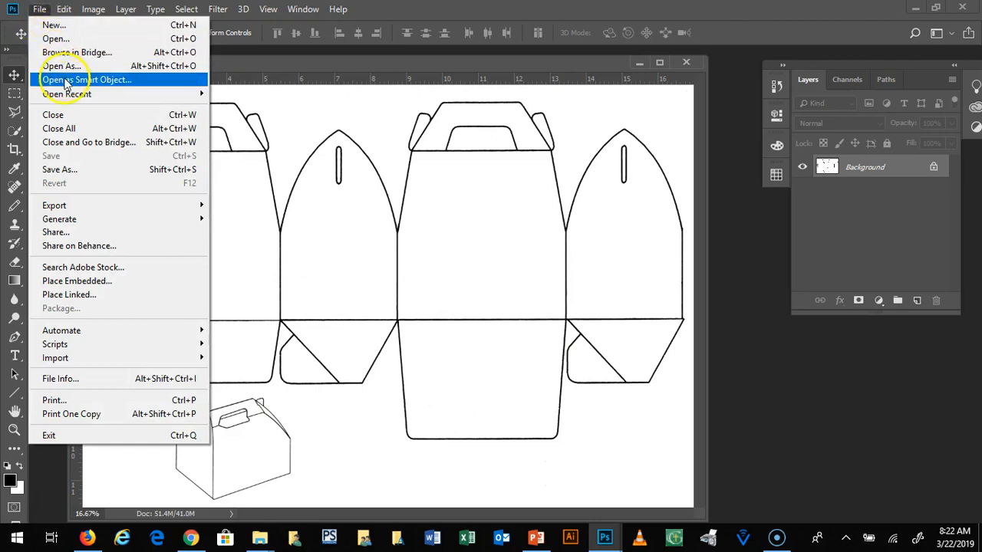
{"action": "mouse_move", "coordinate": [126, 93]}
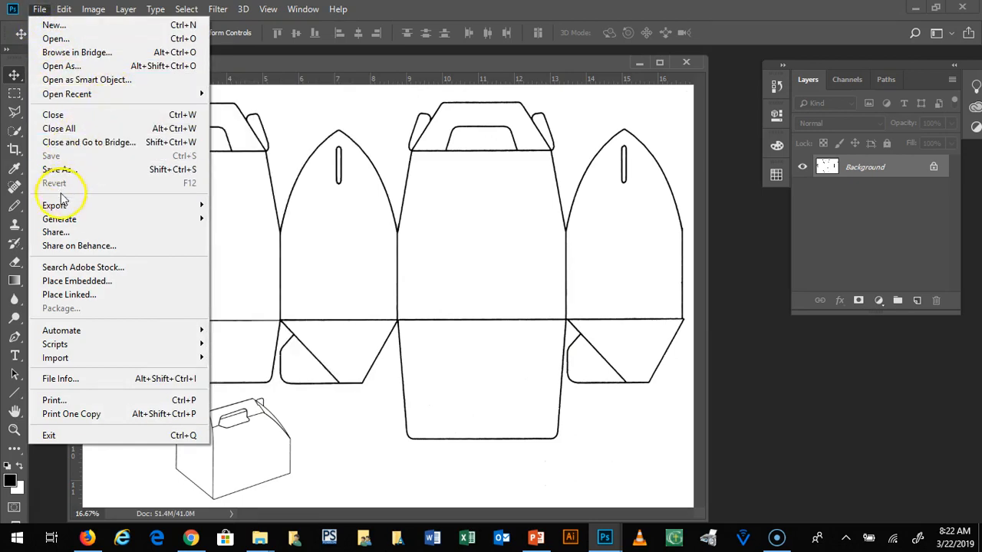
{"action": "mouse_move", "coordinate": [66, 206]}
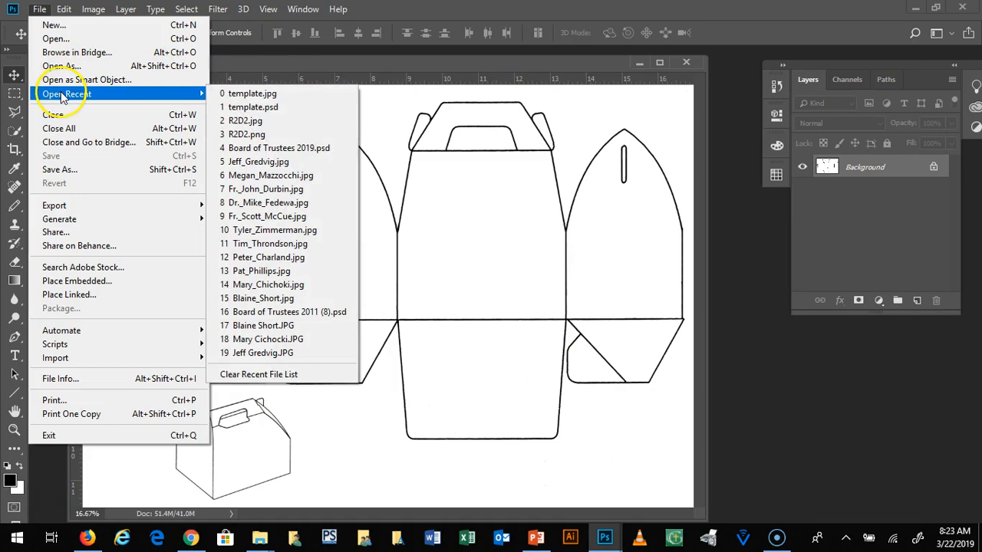
Step: Open R2D2.jpg from the recent files and close it again
{"action": "mouse_move", "coordinate": [72, 93]}
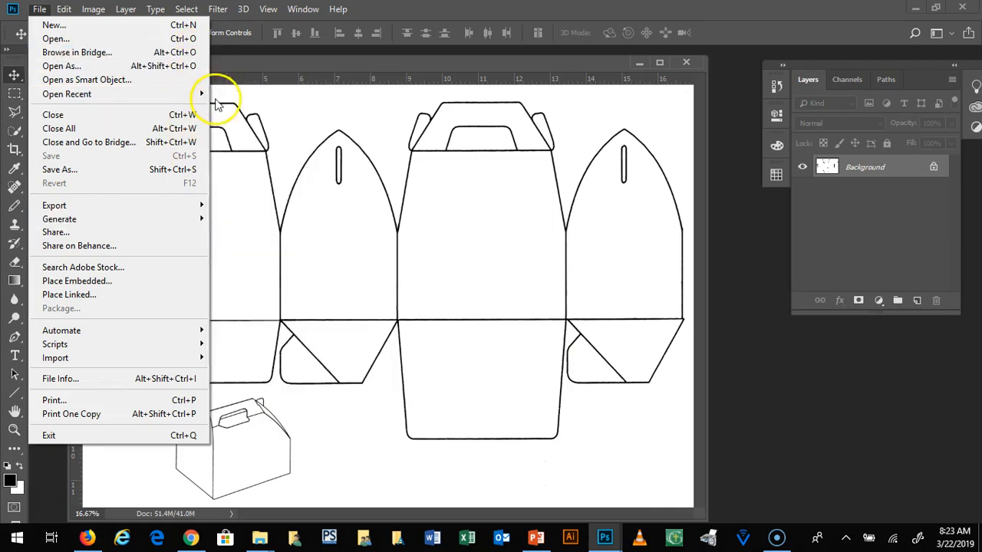
{"action": "mouse_move", "coordinate": [201, 96]}
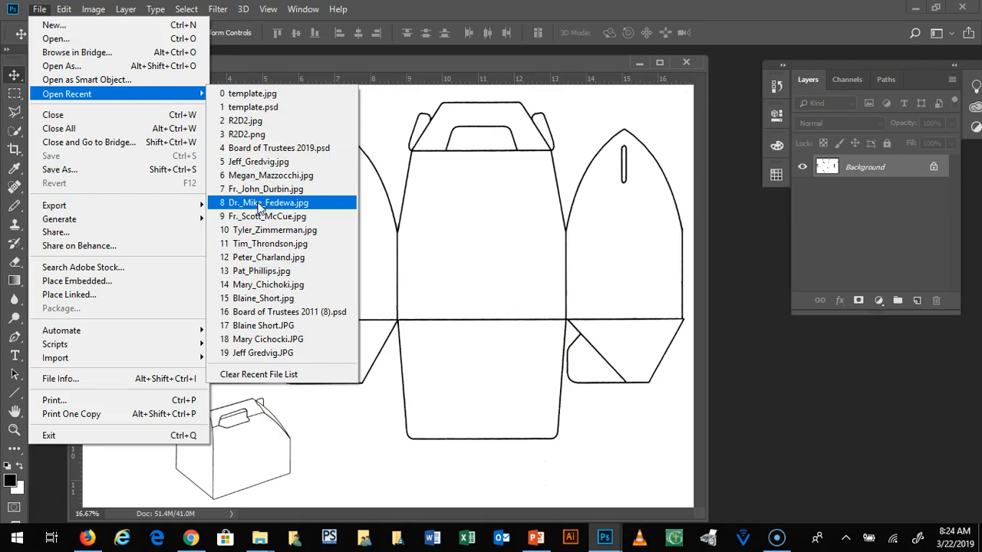
{"action": "left_click", "coordinate": [247, 121]}
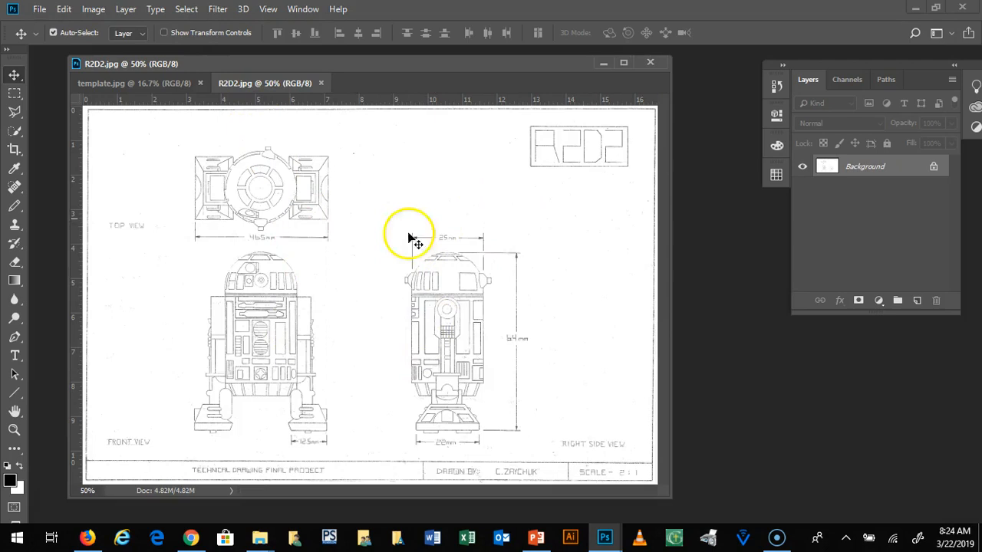
{"action": "left_click", "coordinate": [323, 81]}
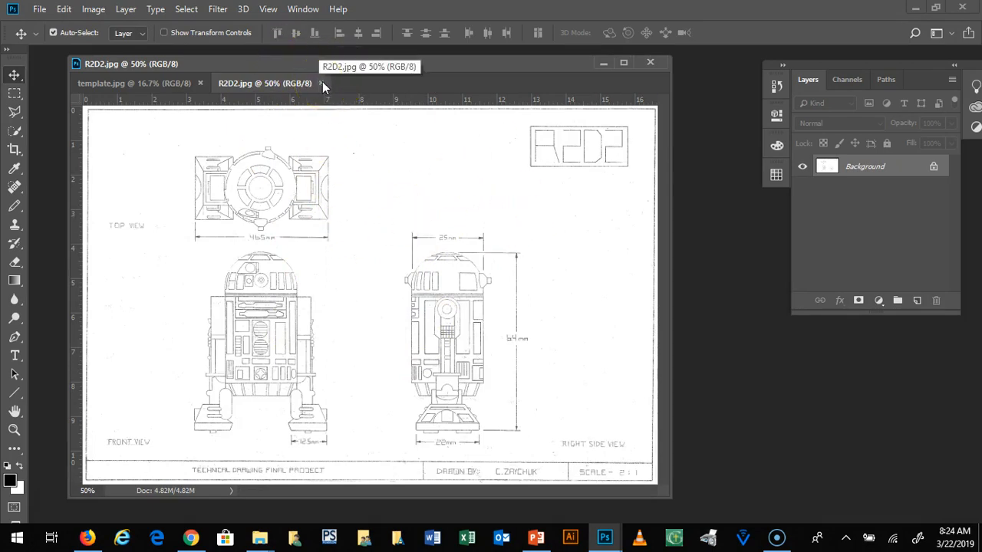
{"action": "left_click_drag", "start_coordinate": [288, 56], "coordinate": [298, 67]}
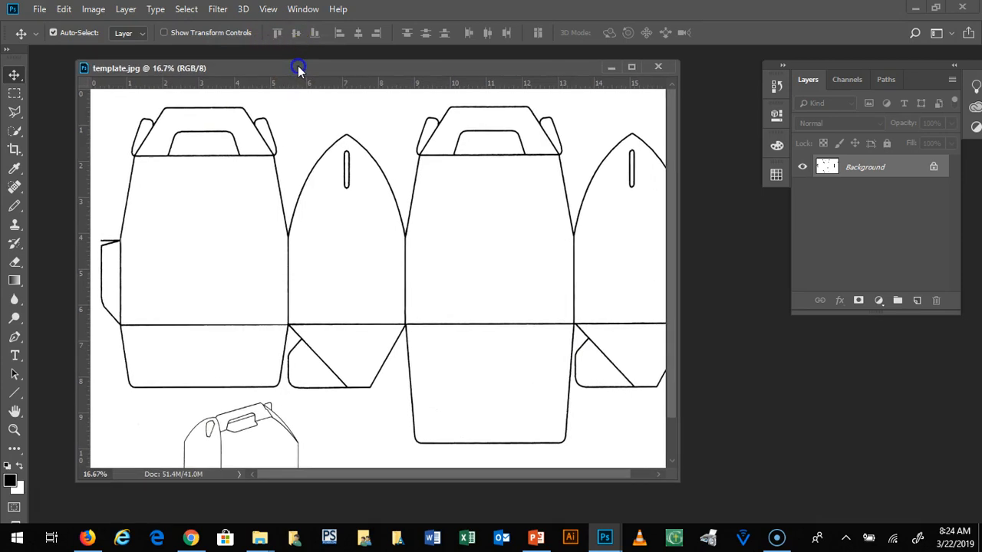
Step: Reopen the recent file R2D2.jpg and switch between it and template.jpg
{"action": "left_click", "coordinate": [40, 10]}
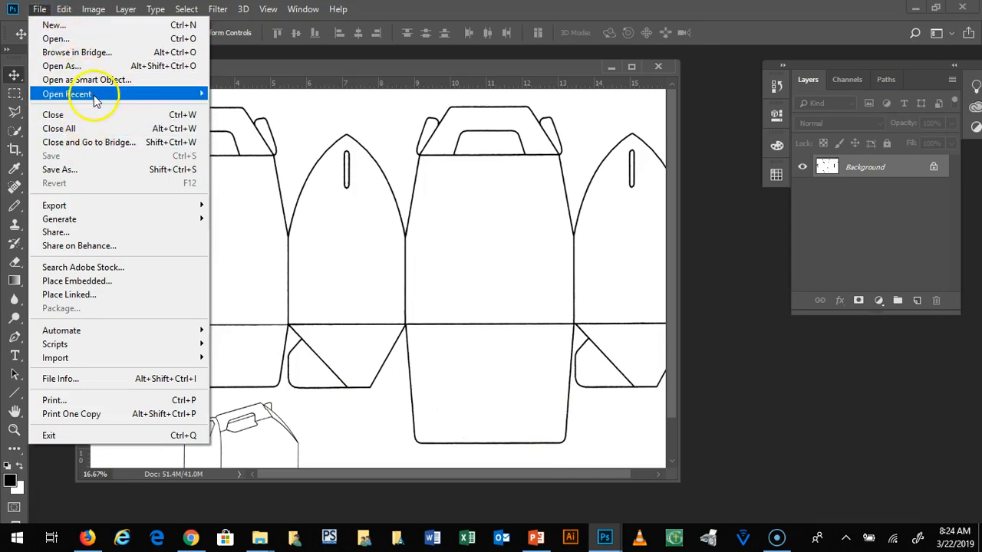
{"action": "mouse_move", "coordinate": [143, 94]}
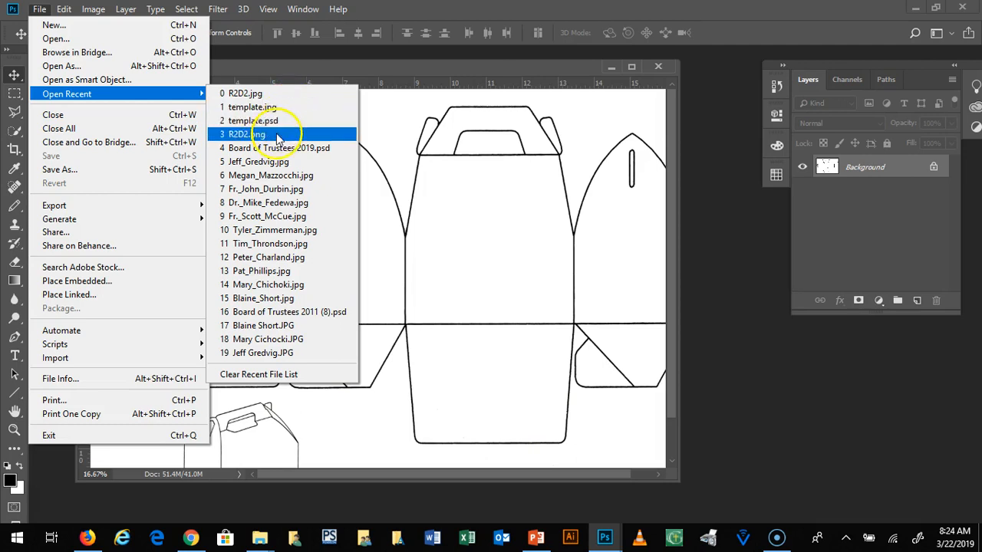
{"action": "left_click", "coordinate": [273, 94]}
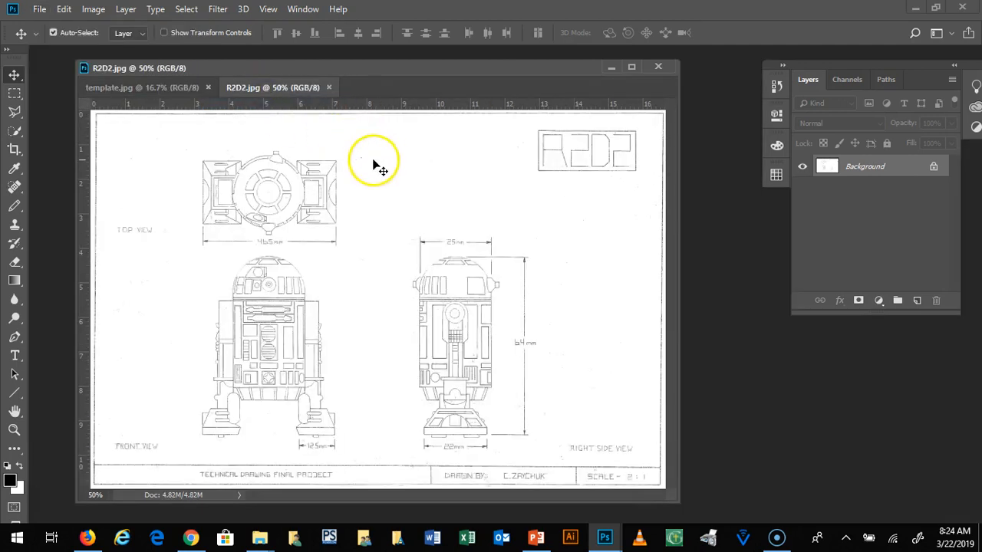
{"action": "left_click", "coordinate": [159, 92]}
{"action": "left_click", "coordinate": [263, 89]}
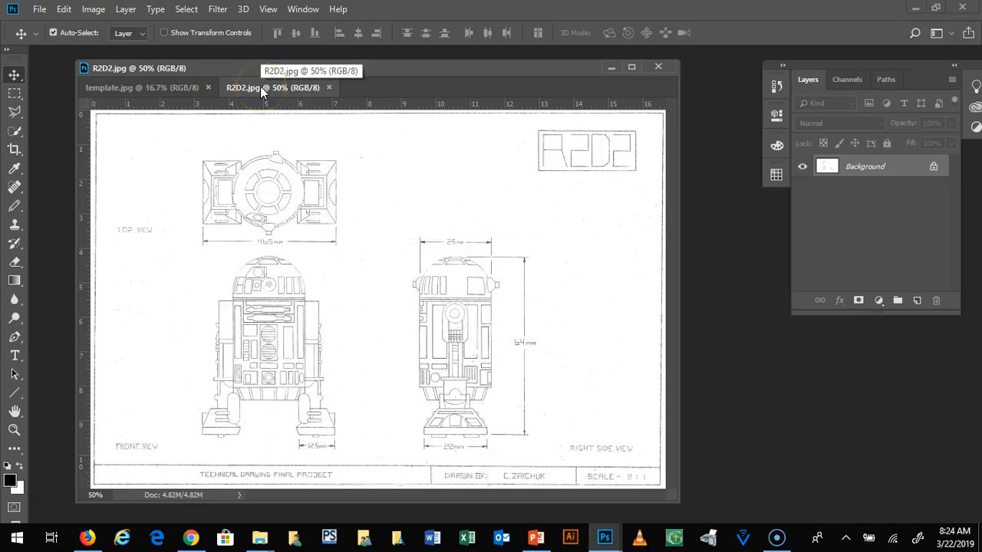
Step: Undock R2D2.jpg into its own floating document window overlapping template.jpg
{"action": "left_click_drag", "start_coordinate": [262, 89], "coordinate": [311, 125]}
{"action": "left_click", "coordinate": [398, 146]}
{"action": "mouse_move", "coordinate": [415, 127]}
{"action": "left_mouse_down"}
{"action": "mouse_move", "coordinate": [389, 121]}
{"action": "mouse_move", "coordinate": [396, 176]}
{"action": "mouse_move", "coordinate": [530, 189]}
{"action": "mouse_move", "coordinate": [357, 114]}
{"action": "mouse_move", "coordinate": [438, 107]}
{"action": "mouse_move", "coordinate": [323, 120]}
{"action": "mouse_move", "coordinate": [439, 115]}
{"action": "mouse_move", "coordinate": [424, 123]}
{"action": "left_mouse_up"}
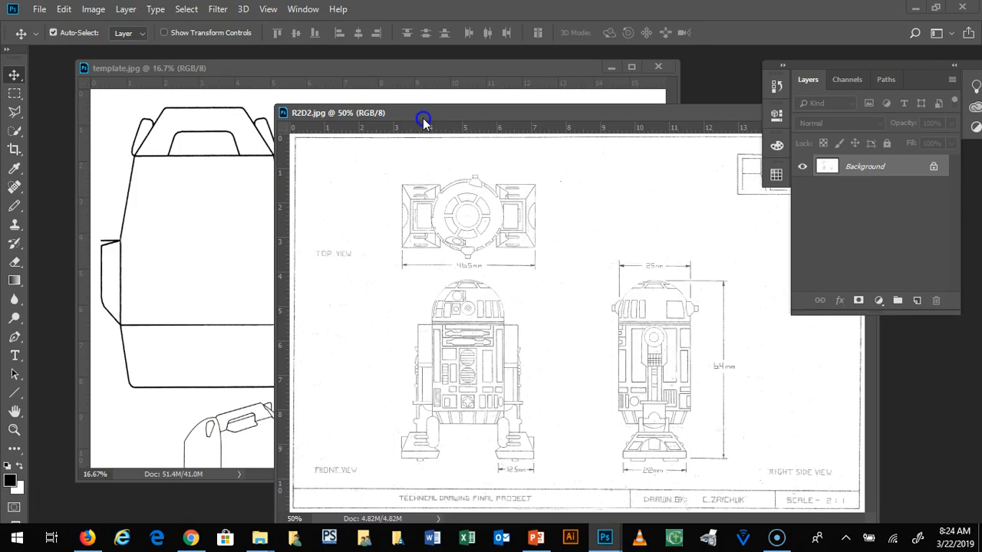
Step: Bring the template.jpg window to the front and close R2D2.jpg
{"action": "left_click", "coordinate": [416, 73]}
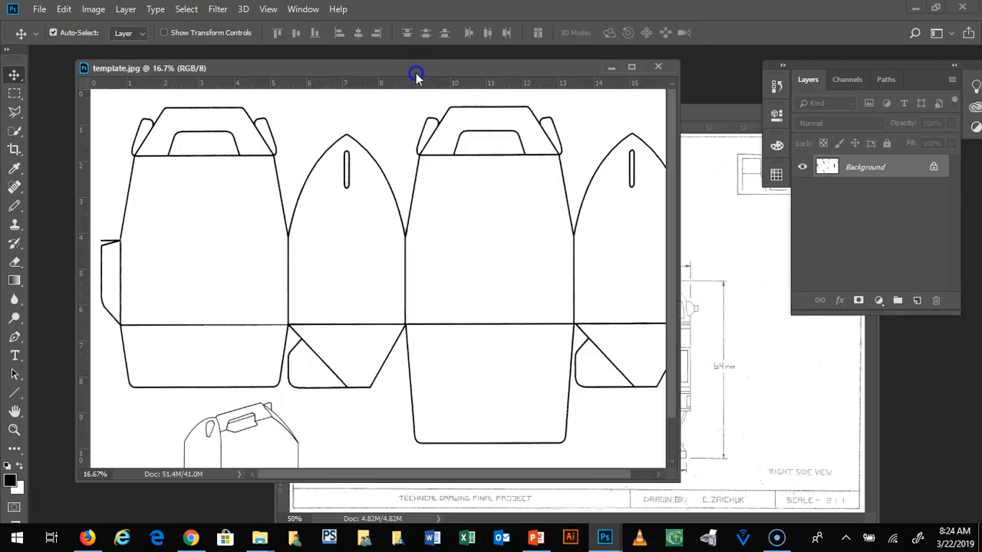
{"action": "left_click_drag", "start_coordinate": [721, 129], "coordinate": [434, 117]}
{"action": "left_click", "coordinate": [713, 112]}
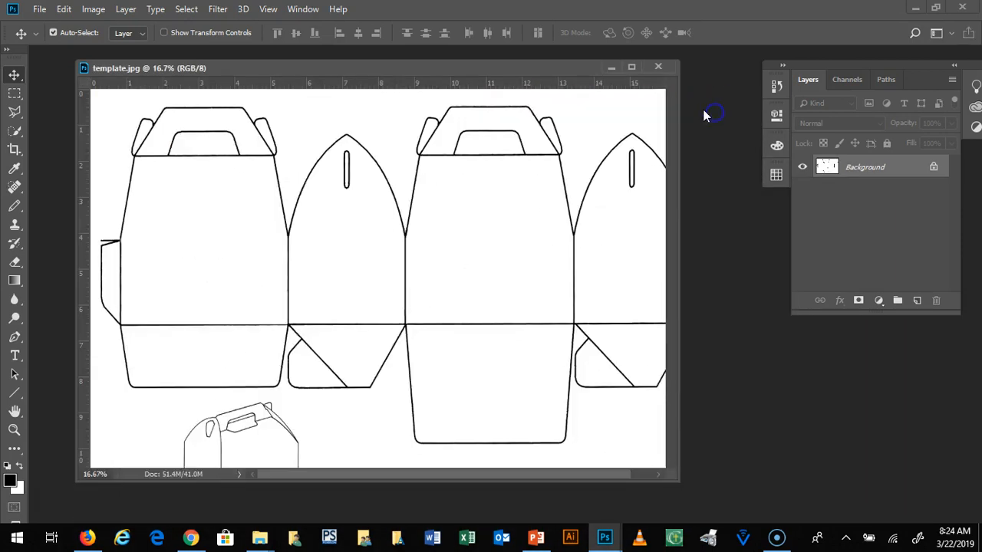
{"action": "left_click", "coordinate": [63, 8]}
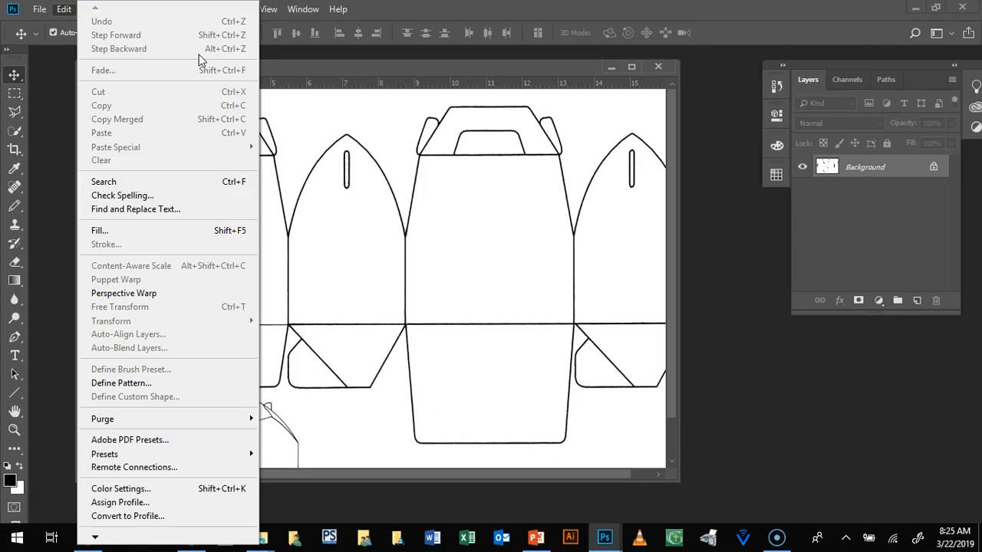
{"action": "left_click", "coordinate": [519, 9]}
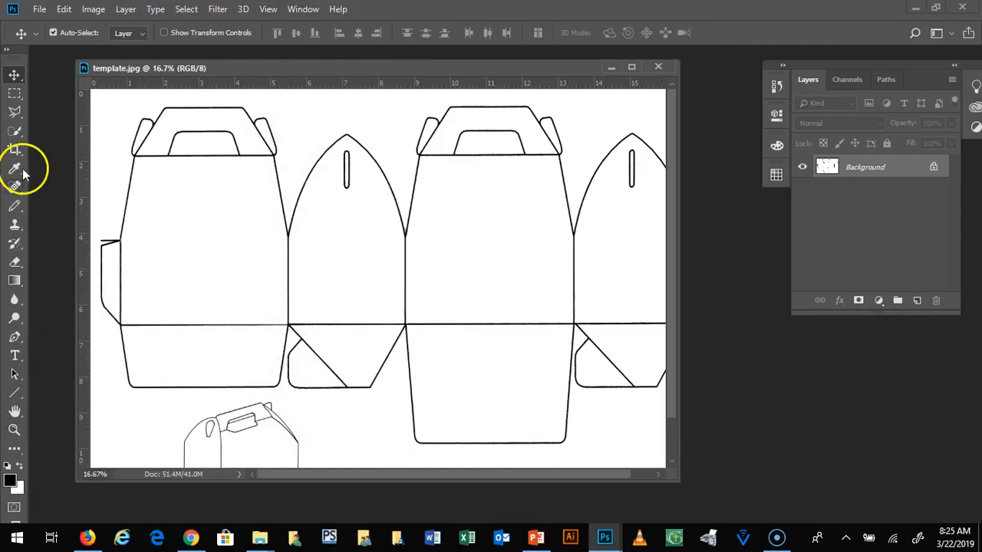
Step: Draw a trial black stroke with the Pencil tool at size 90 across the first three box panels, and undo it
{"action": "left_click", "coordinate": [15, 206]}
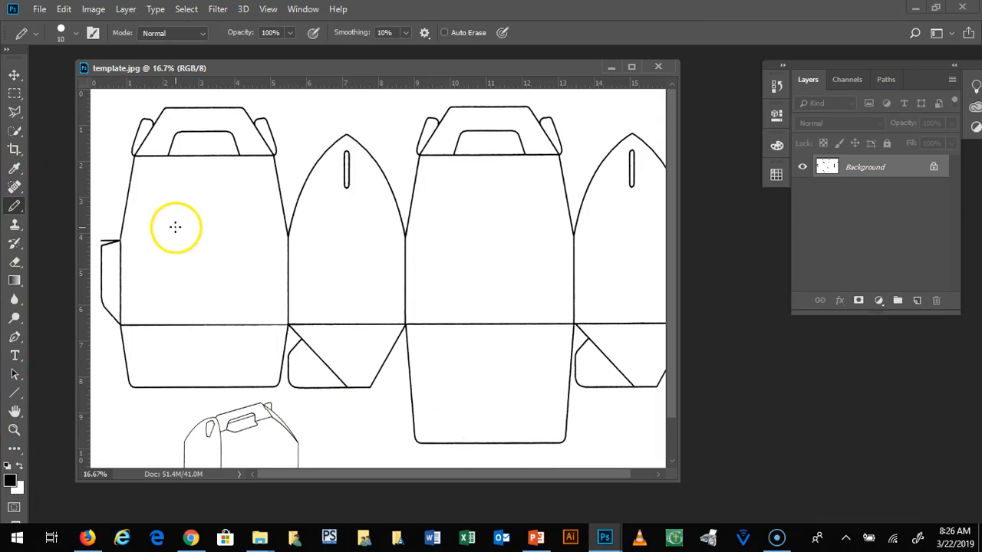
{"action": "key", "text": "bracketright"}
{"action": "key", "text": "bracketright"}
{"action": "key", "text": "bracketright"}
{"action": "key", "text": "bracketright"}
{"action": "key", "text": "bracketright"}
{"action": "key", "text": "bracketright"}
{"action": "key", "text": "bracketright"}
{"action": "key", "text": "bracketright"}
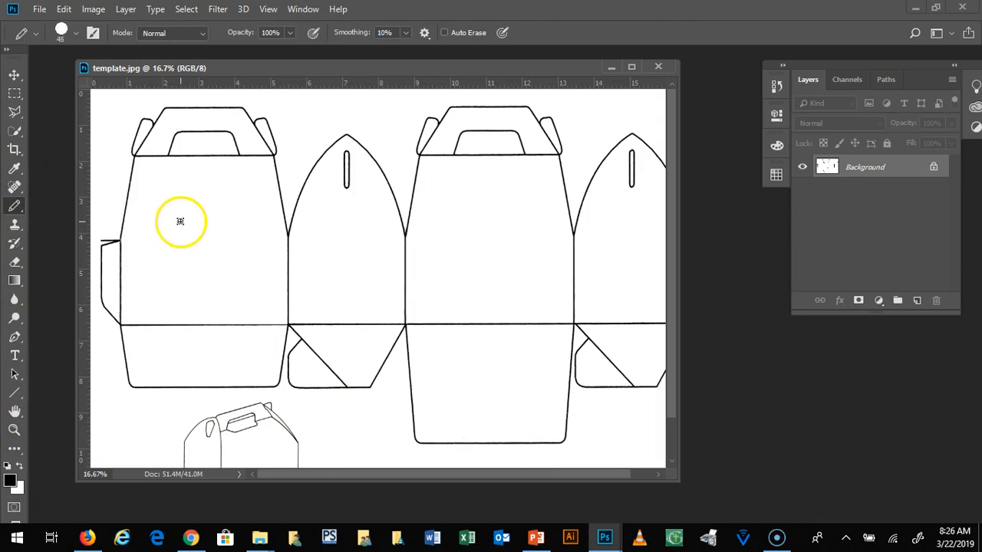
{"action": "left_click_drag", "start_coordinate": [166, 239], "coordinate": [541, 305]}
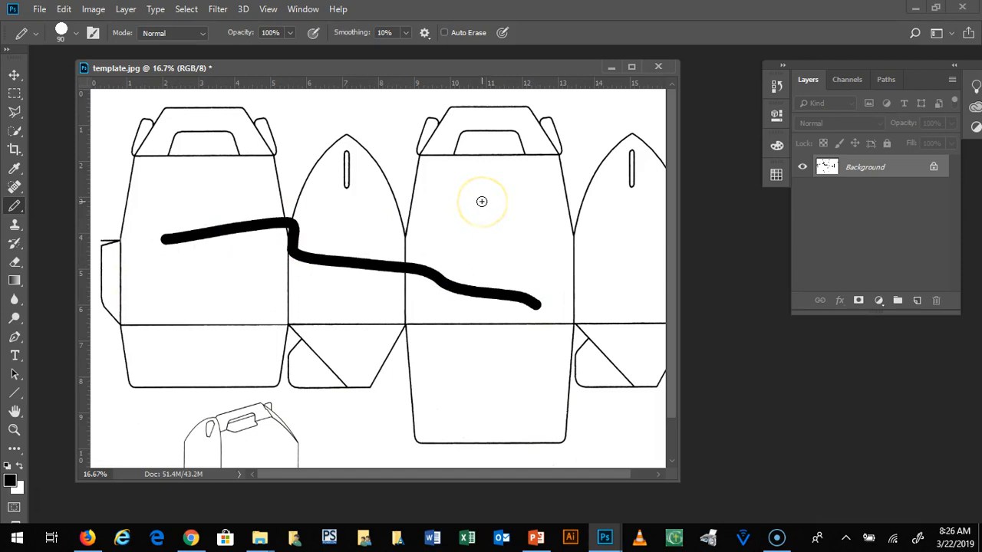
{"action": "key", "text": "ctrl+z"}
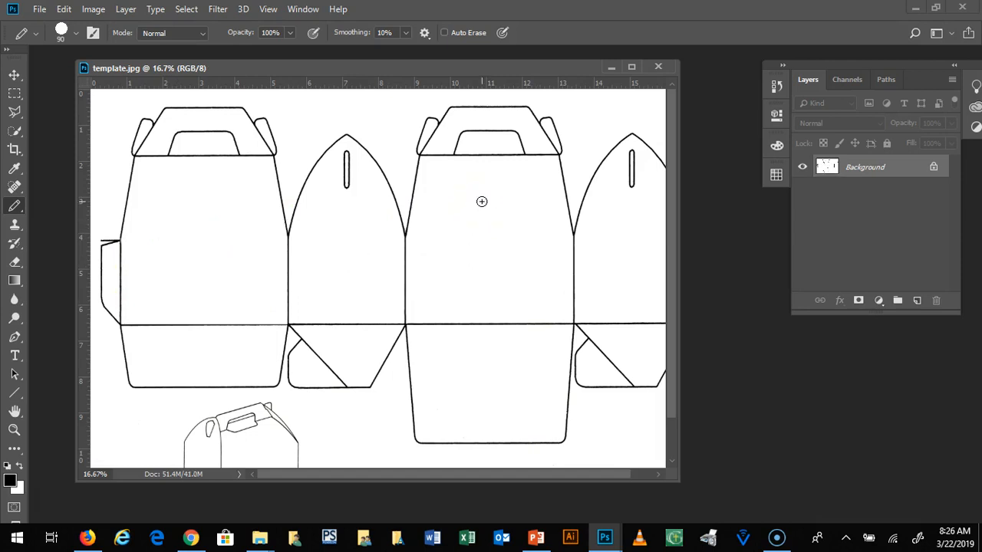
Step: Draw three separate freehand pencil strokes over the box panels, step back and forth through the history, and undo all of them
{"action": "left_click_drag", "start_coordinate": [215, 201], "coordinate": [437, 257]}
{"action": "left_click_drag", "start_coordinate": [449, 197], "coordinate": [556, 307]}
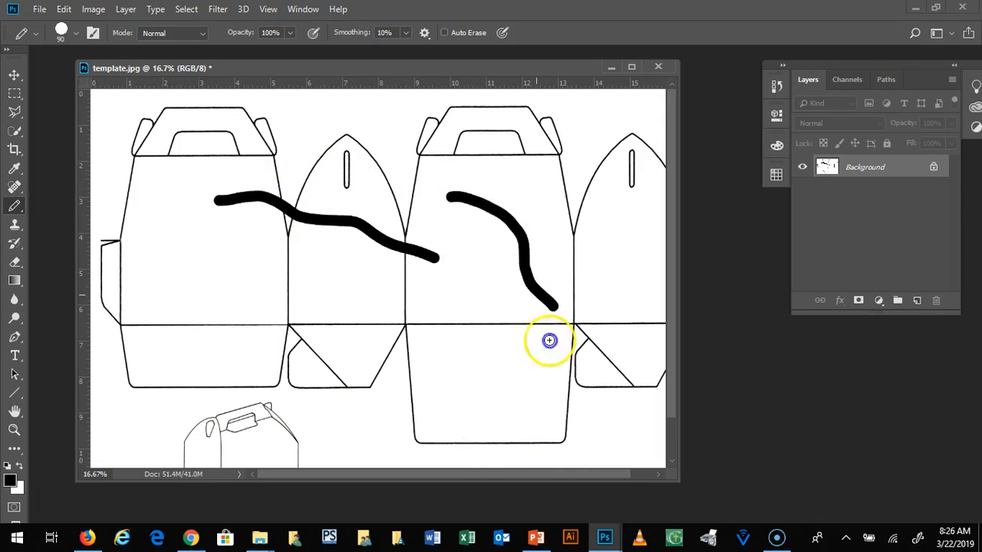
{"action": "left_click_drag", "start_coordinate": [549, 340], "coordinate": [500, 386]}
{"action": "key", "text": "ctrl+z"}
{"action": "key", "text": "ctrl+shift+z"}
{"action": "key", "text": "ctrl+z"}
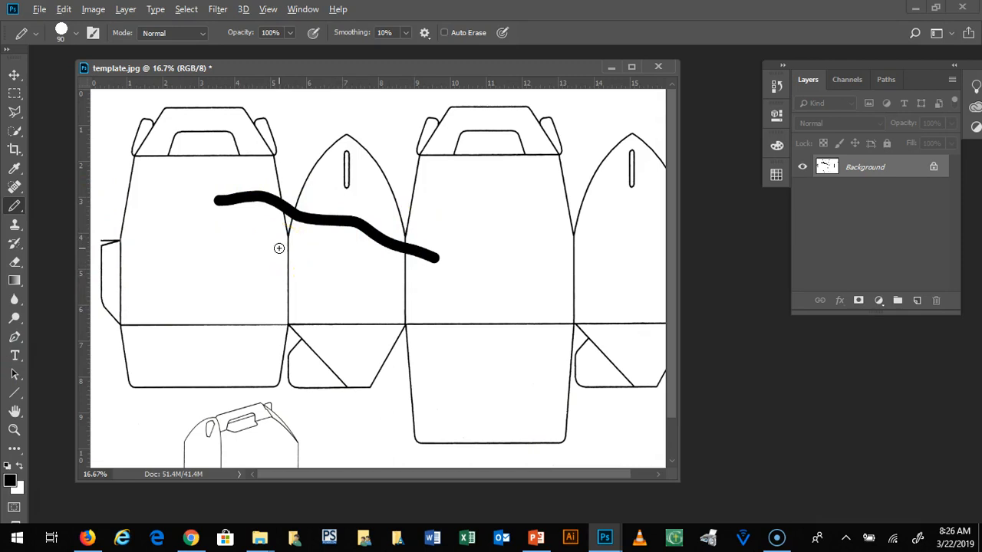
{"action": "key", "text": "ctrl+z"}
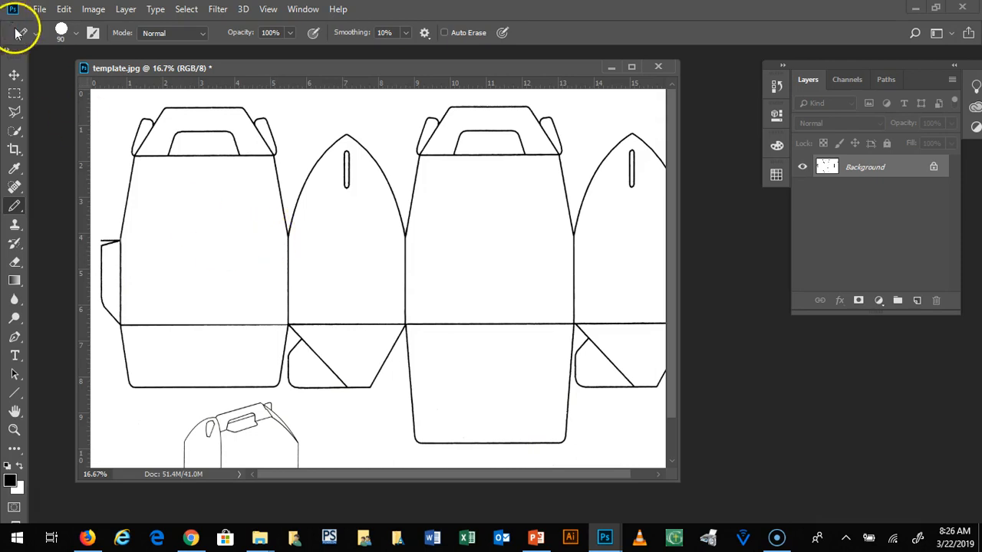
Step: Review the editing commands for undoing, stepping forward and stepping backward
{"action": "left_click", "coordinate": [60, 10]}
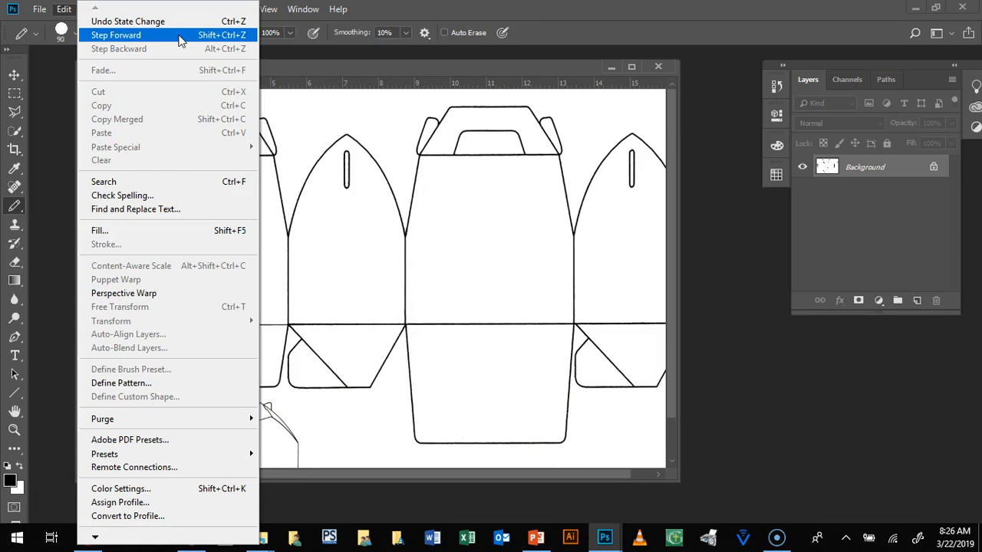
{"action": "left_click", "coordinate": [102, 74]}
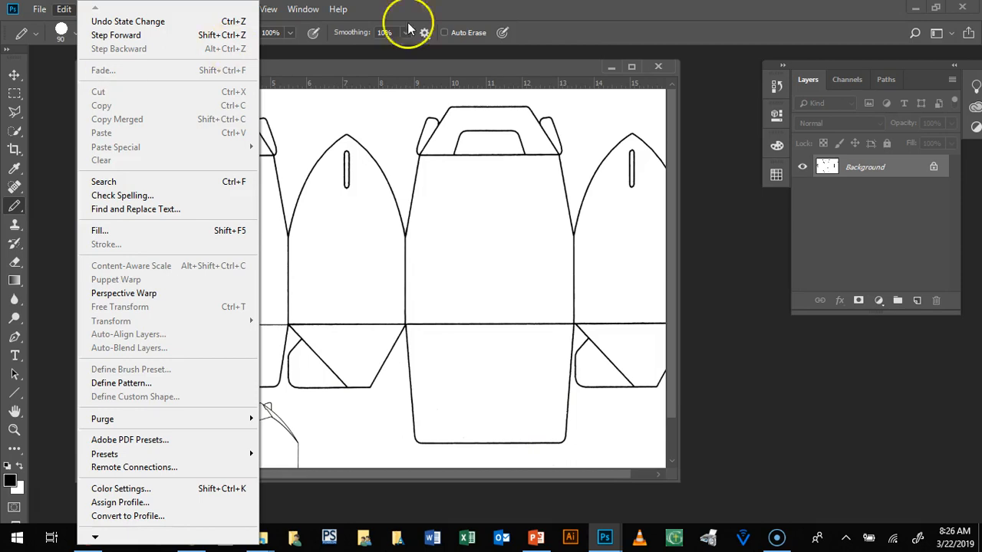
{"action": "left_click", "coordinate": [489, 8]}
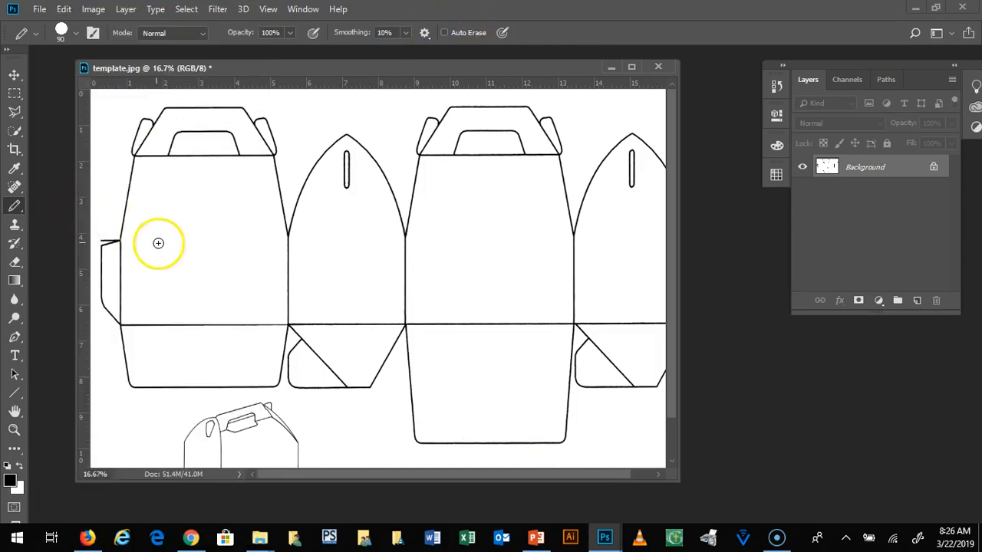
Step: Scribble freehand pencil strokes across the first three box panels, try the Fade command on them, and undo the strokes
{"action": "mouse_move", "coordinate": [182, 264]}
{"action": "left_mouse_down"}
{"action": "mouse_move", "coordinate": [213, 246]}
{"action": "mouse_move", "coordinate": [271, 299]}
{"action": "mouse_move", "coordinate": [392, 262]}
{"action": "mouse_move", "coordinate": [338, 255]}
{"action": "mouse_move", "coordinate": [391, 223]}
{"action": "mouse_move", "coordinate": [341, 247]}
{"action": "mouse_move", "coordinate": [443, 251]}
{"action": "mouse_move", "coordinate": [298, 283]}
{"action": "mouse_move", "coordinate": [258, 260]}
{"action": "mouse_move", "coordinate": [312, 240]}
{"action": "mouse_move", "coordinate": [358, 250]}
{"action": "mouse_move", "coordinate": [328, 218]}
{"action": "left_mouse_up"}
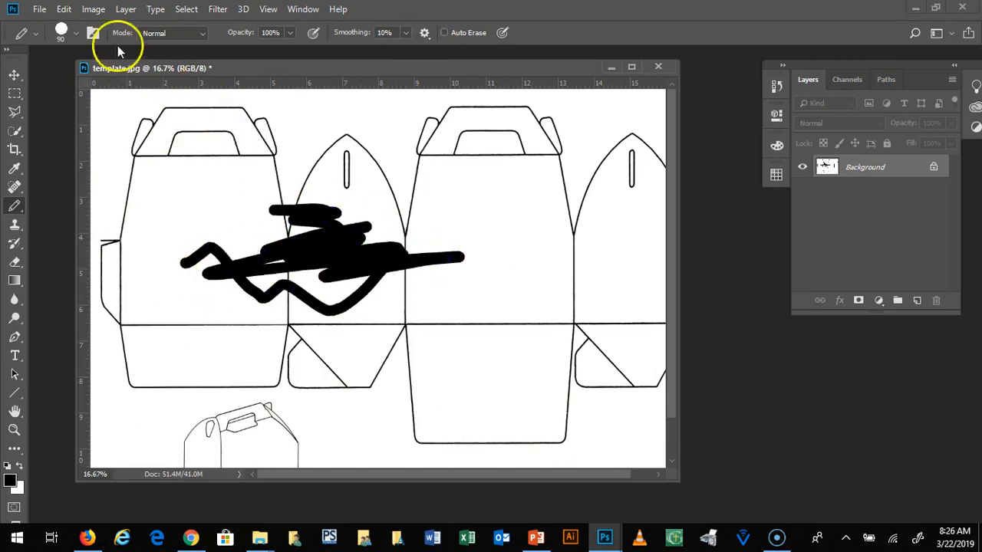
{"action": "left_click", "coordinate": [64, 9]}
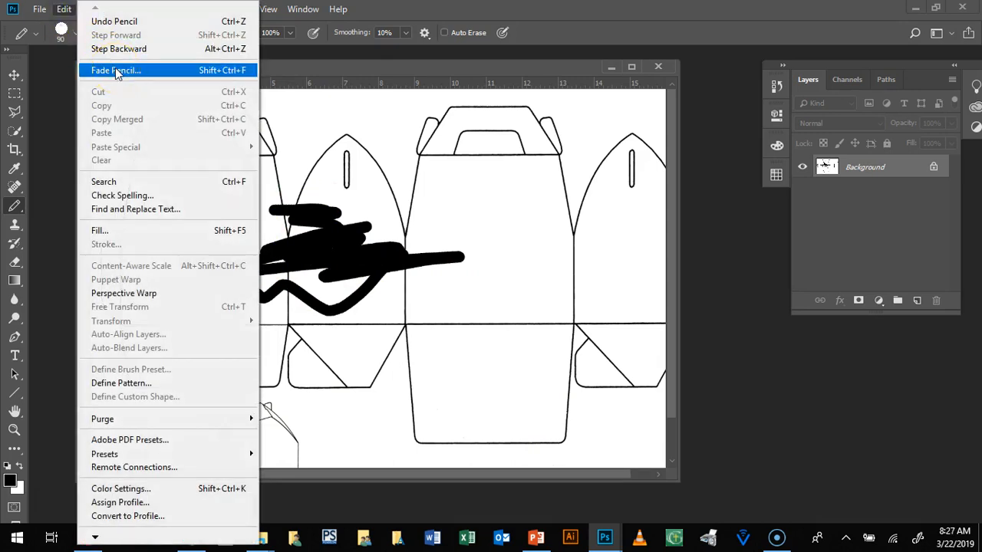
{"action": "left_click", "coordinate": [115, 70]}
{"action": "mouse_move", "coordinate": [524, 170]}
{"action": "left_mouse_down"}
{"action": "mouse_move", "coordinate": [518, 179]}
{"action": "mouse_move", "coordinate": [398, 177]}
{"action": "mouse_move", "coordinate": [417, 185]}
{"action": "left_mouse_up"}
{"action": "left_click", "coordinate": [557, 183]}
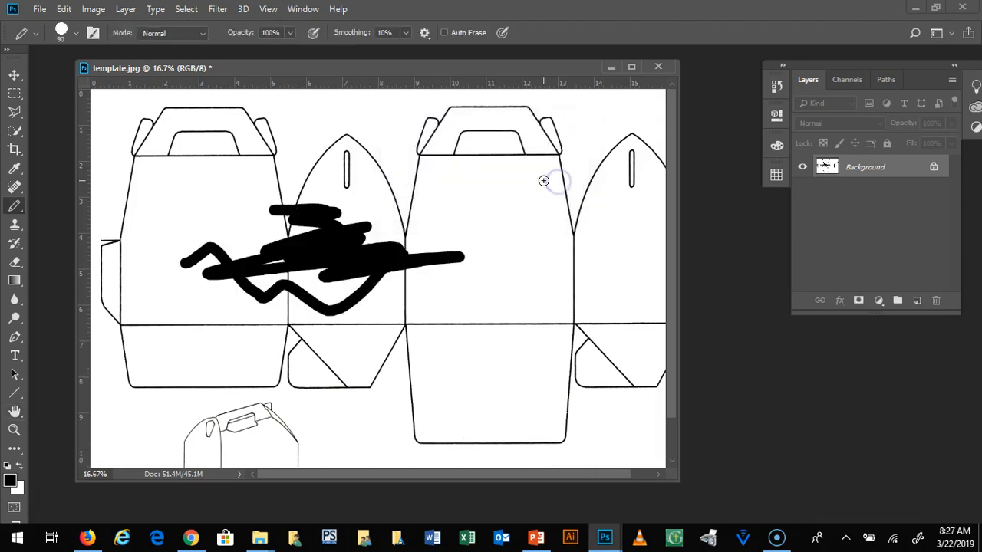
{"action": "key", "text": "ctrl+z"}
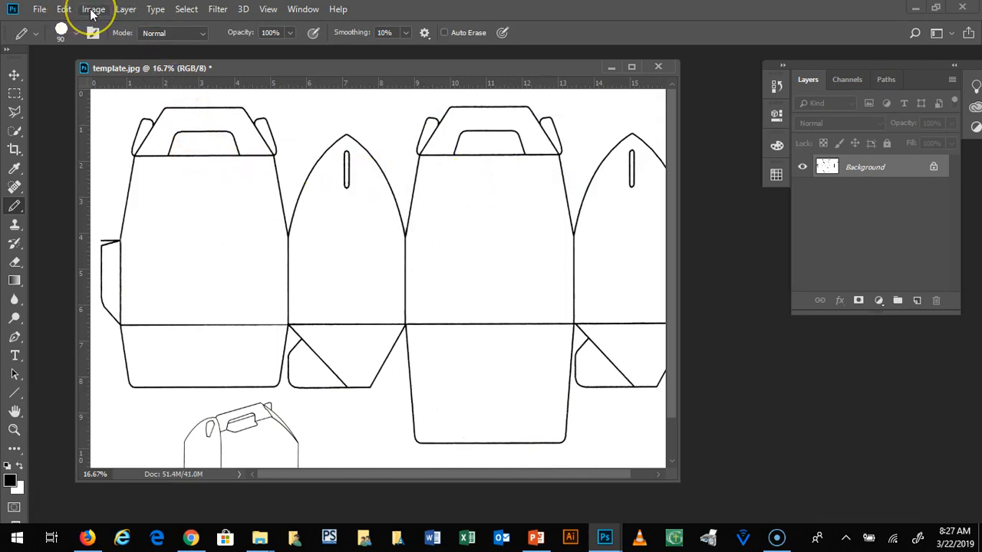
{"action": "left_click", "coordinate": [64, 9]}
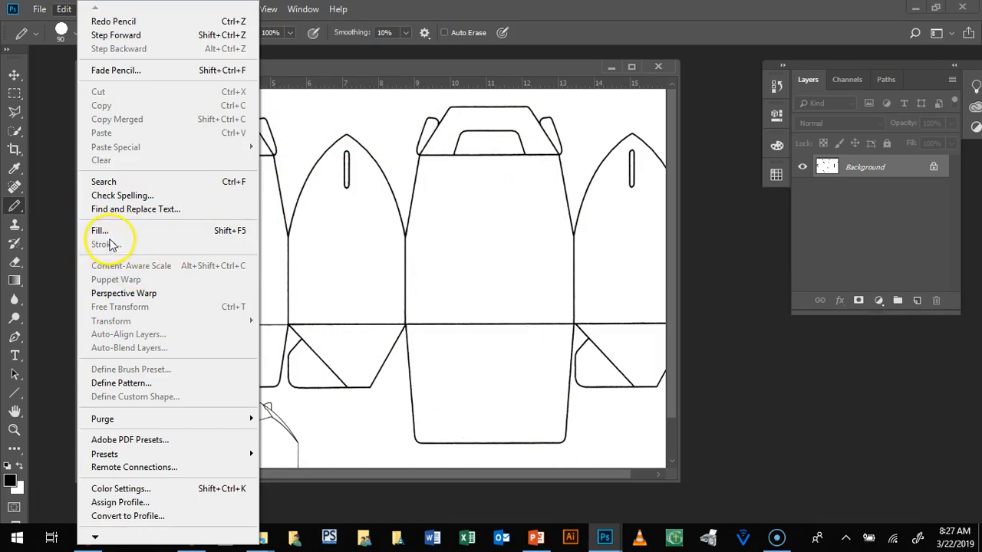
{"action": "left_click", "coordinate": [386, 10]}
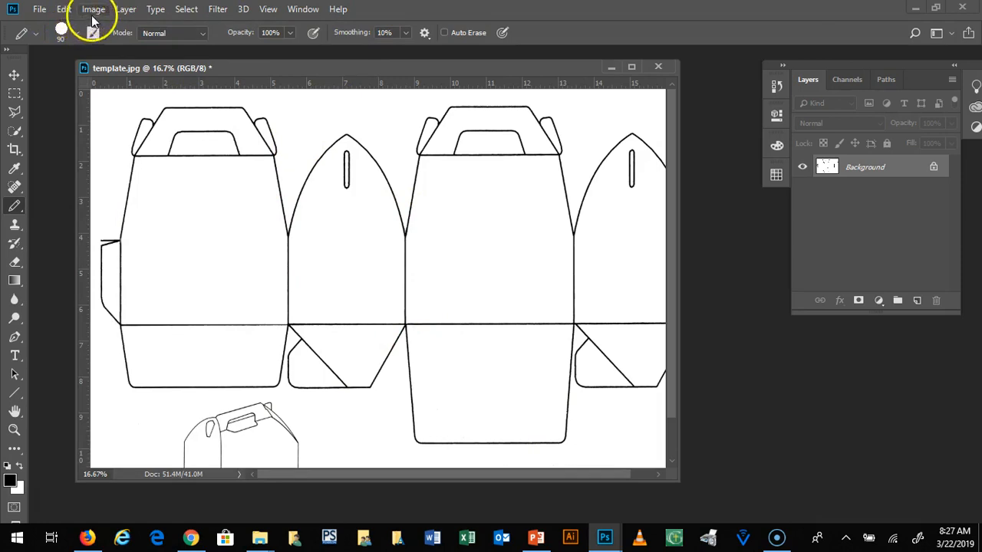
{"action": "left_click", "coordinate": [64, 10]}
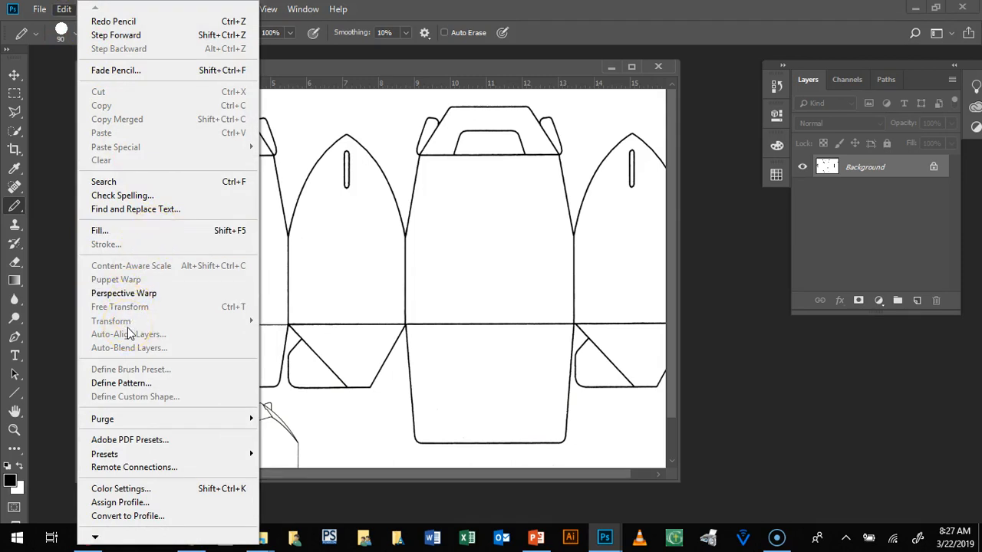
{"action": "left_click", "coordinate": [504, 79]}
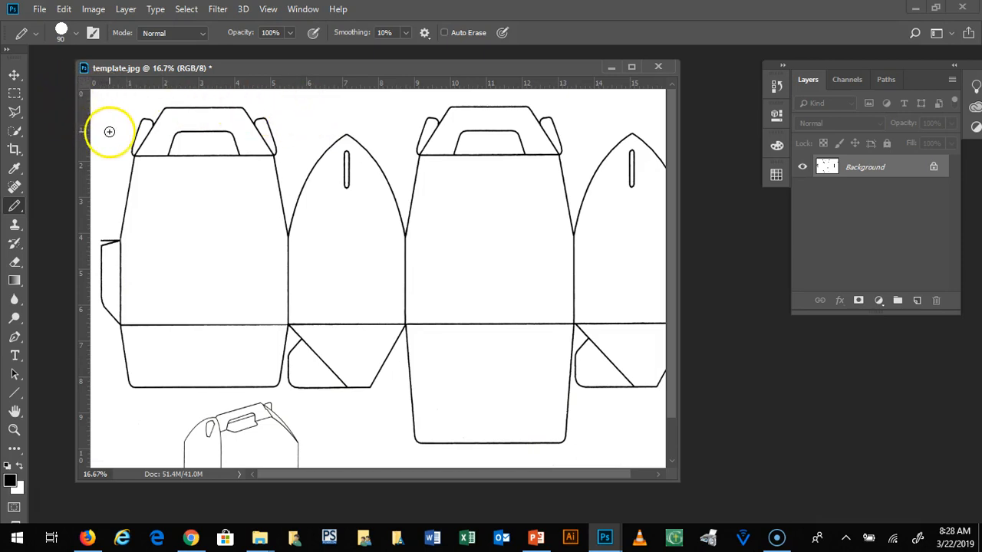
{"action": "left_click_drag", "start_coordinate": [250, 66], "coordinate": [255, 66]}
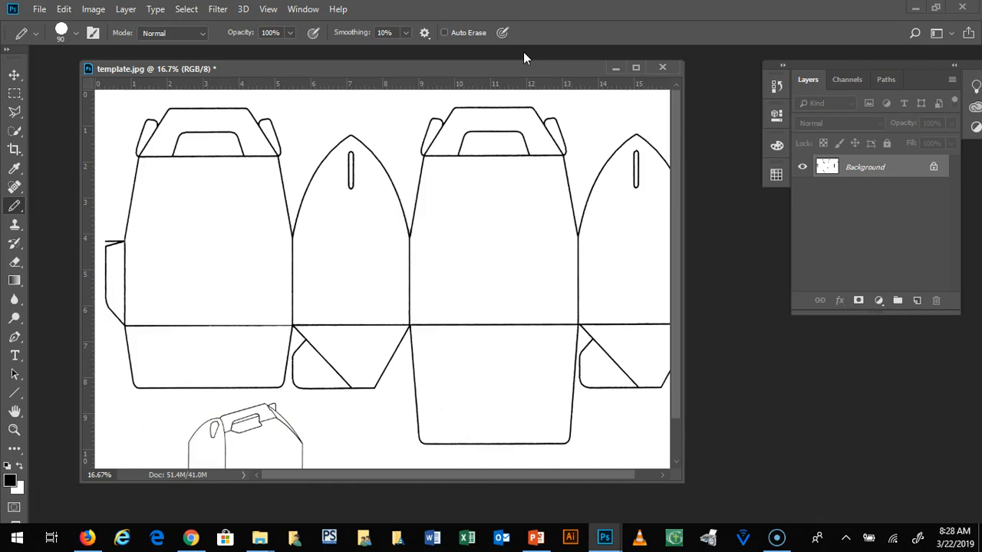
Step: Display the grid over the box template, and hide it again
{"action": "left_click", "coordinate": [268, 9]}
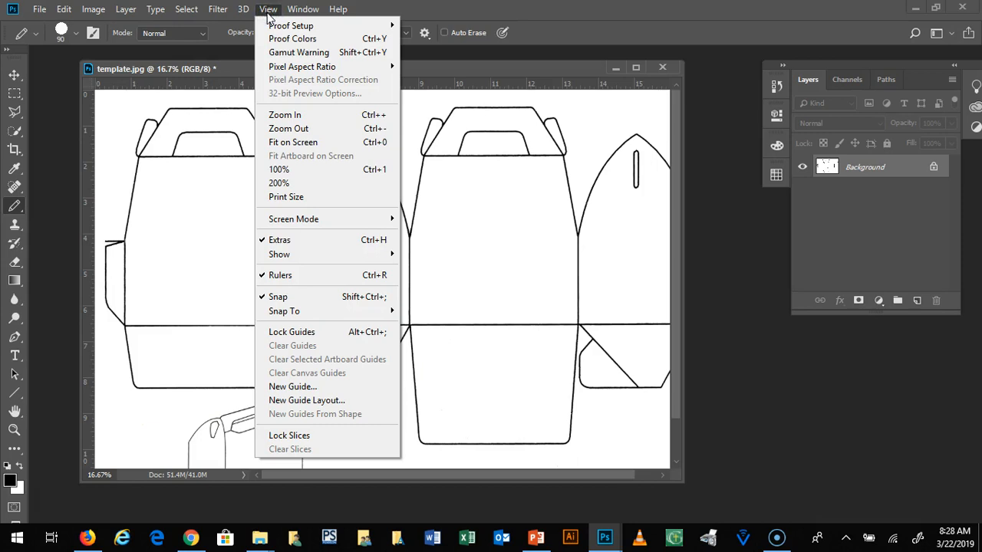
{"action": "mouse_move", "coordinate": [299, 258]}
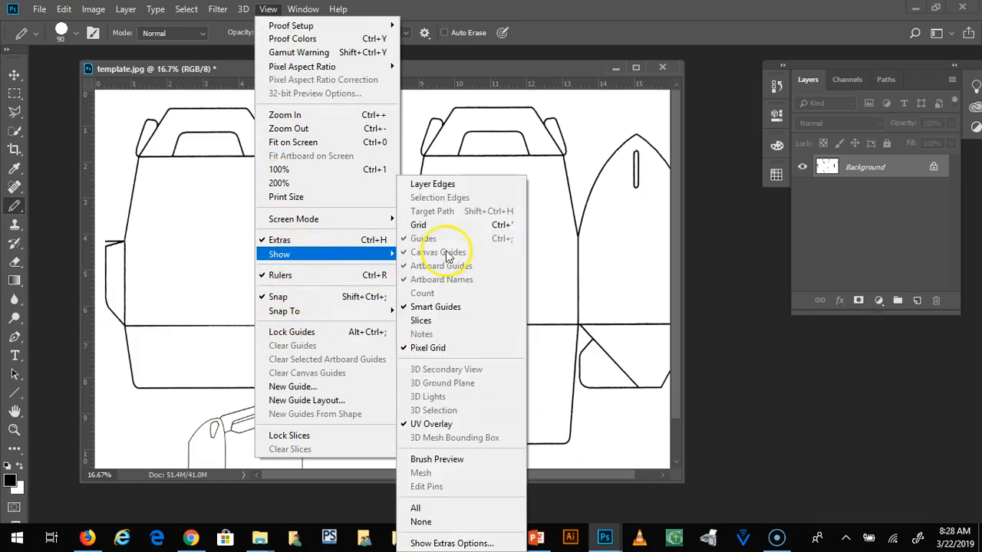
{"action": "left_click", "coordinate": [434, 224]}
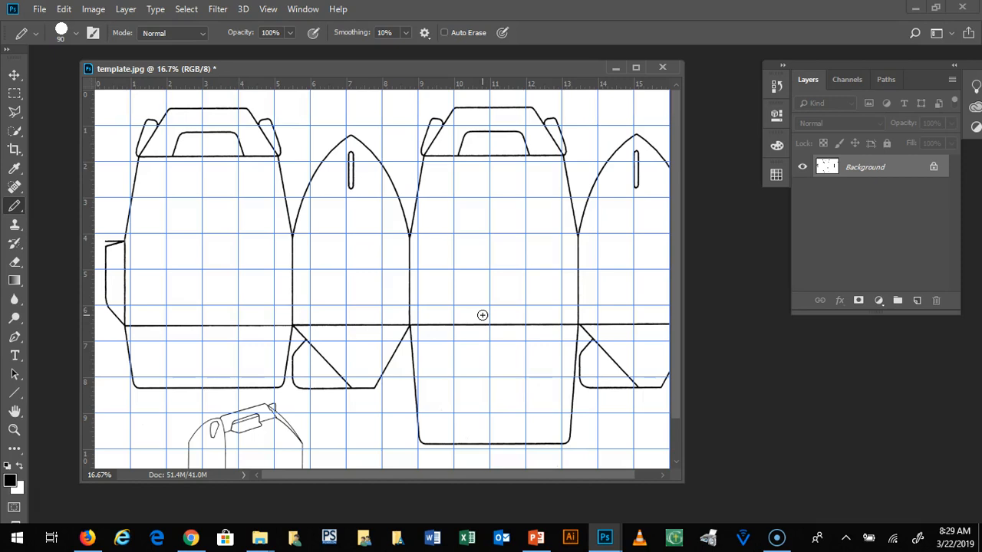
{"action": "left_click", "coordinate": [268, 9]}
{"action": "mouse_move", "coordinate": [330, 261]}
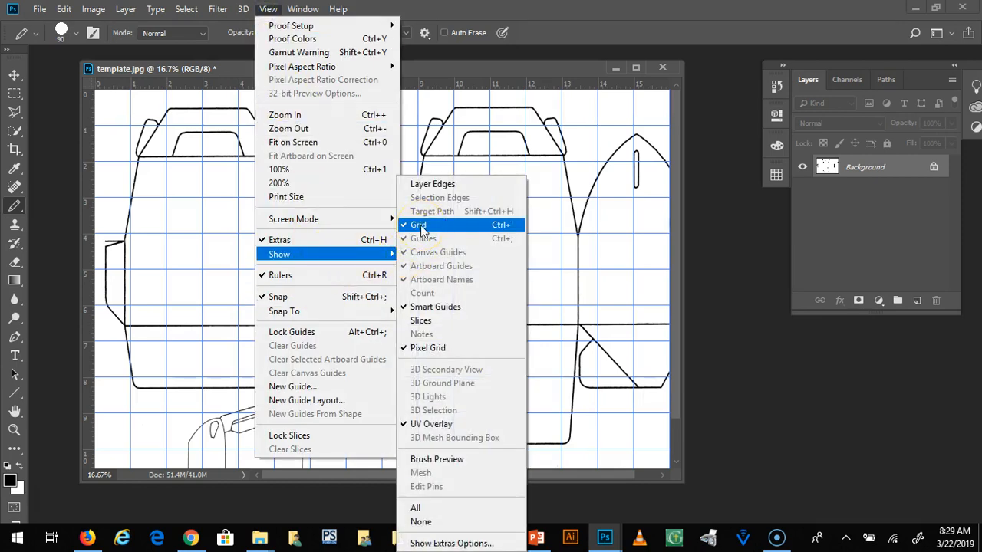
{"action": "left_click", "coordinate": [419, 225]}
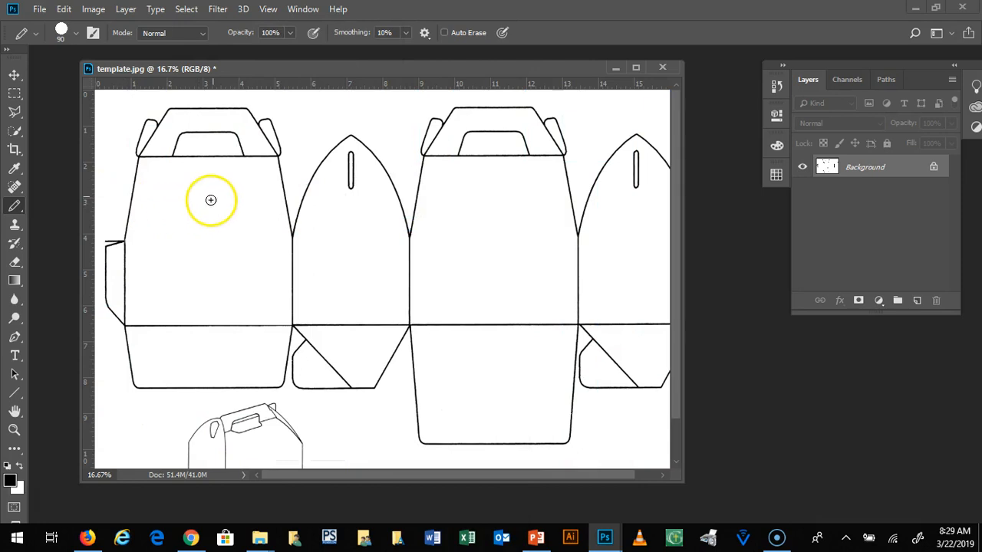
{"action": "left_click", "coordinate": [91, 9]}
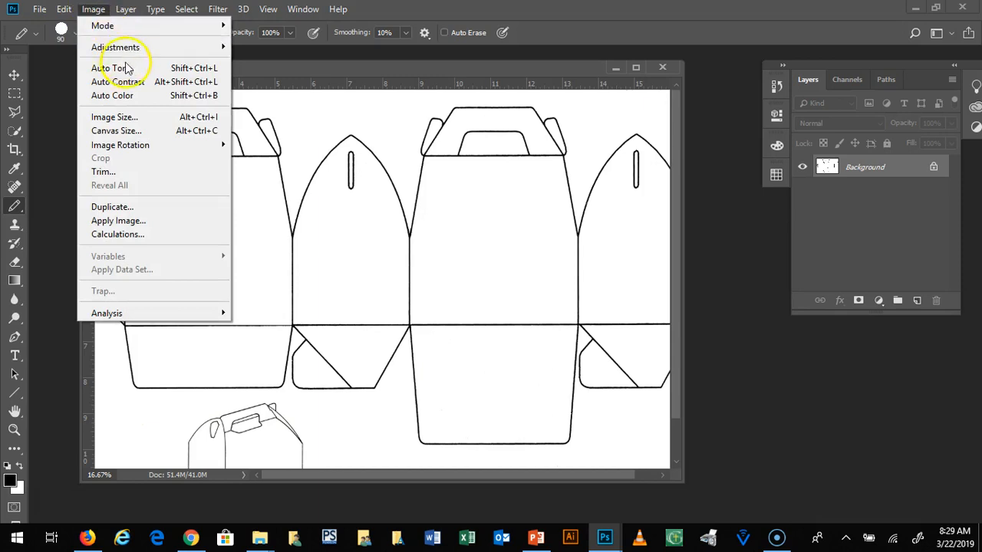
{"action": "mouse_move", "coordinate": [114, 48]}
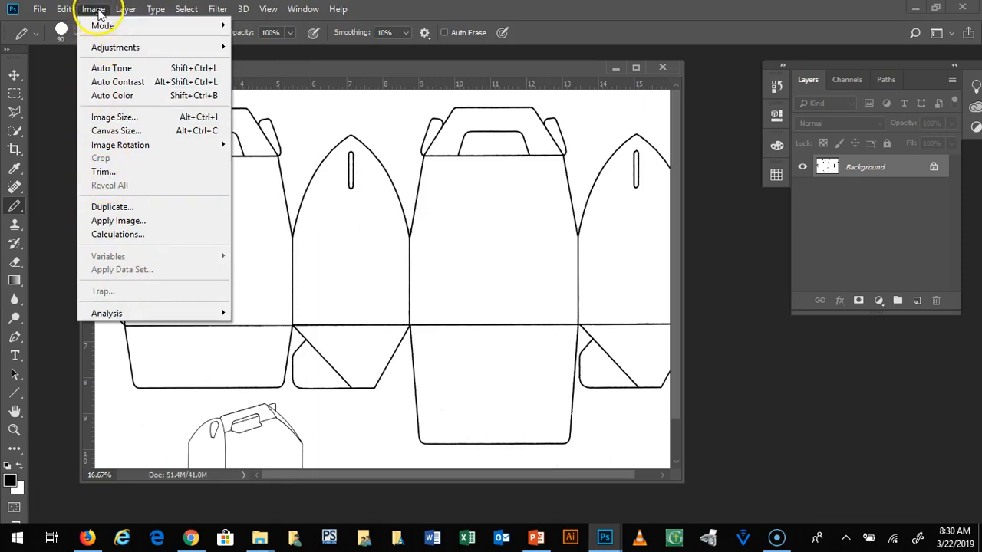
{"action": "mouse_move", "coordinate": [138, 13]}
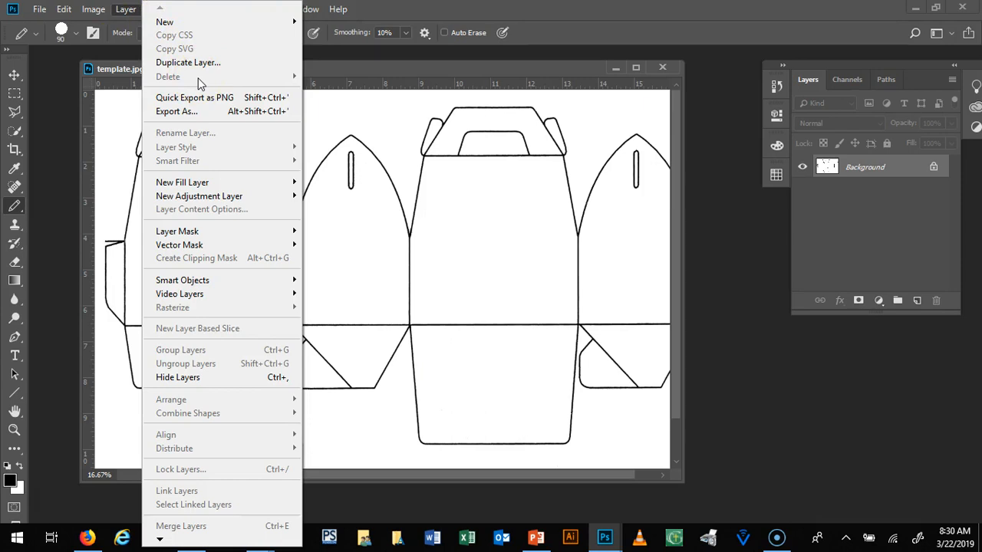
{"action": "left_click", "coordinate": [728, 9]}
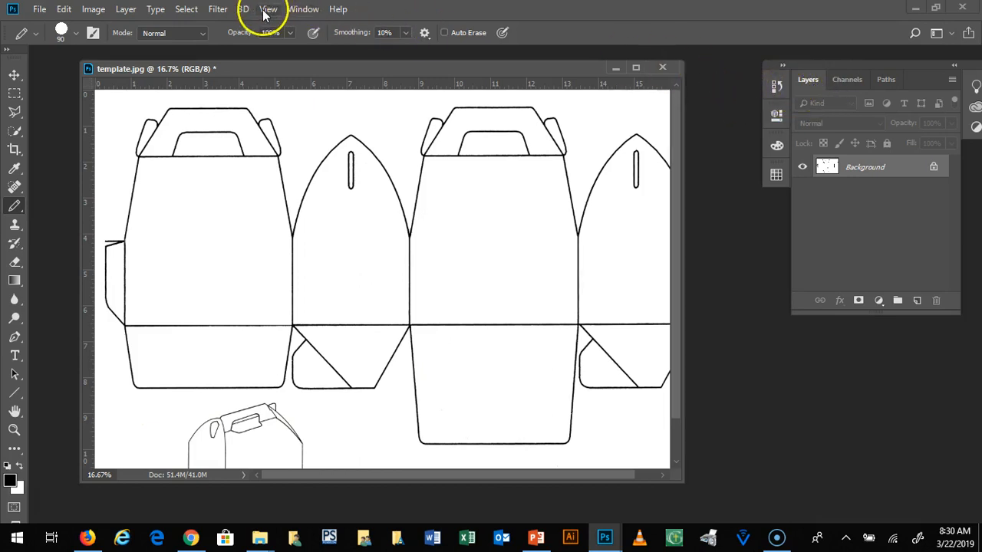
{"action": "left_click", "coordinate": [299, 10]}
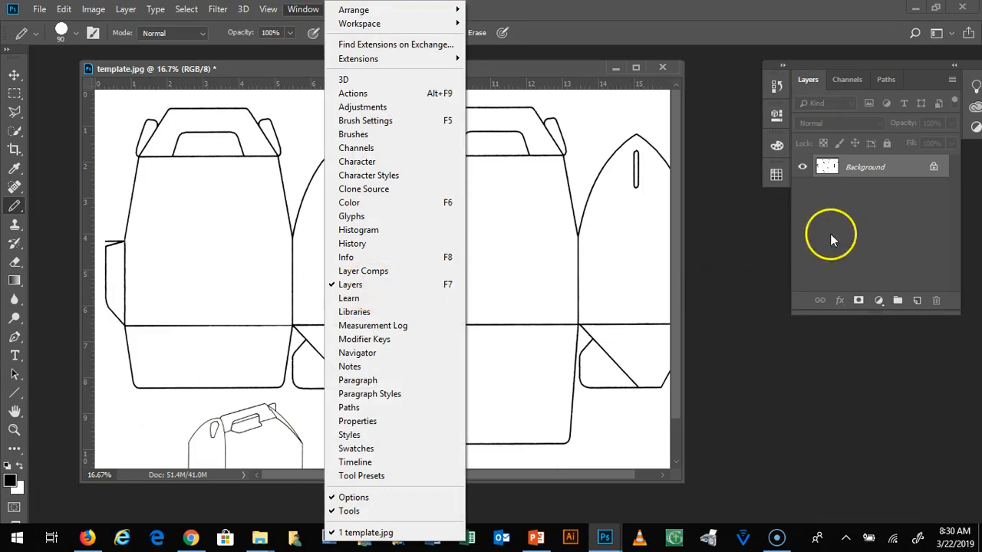
{"action": "left_click", "coordinate": [619, 16]}
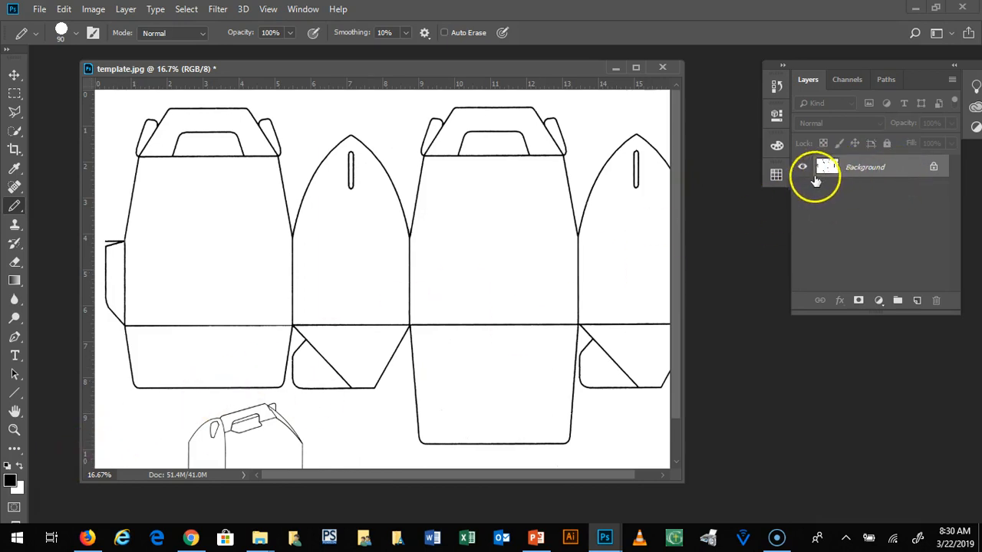
Step: Enlarge the template.jpg document window in width and height until all the box panels and the small box drawing fit
{"action": "left_click_drag", "start_coordinate": [686, 170], "coordinate": [748, 170]}
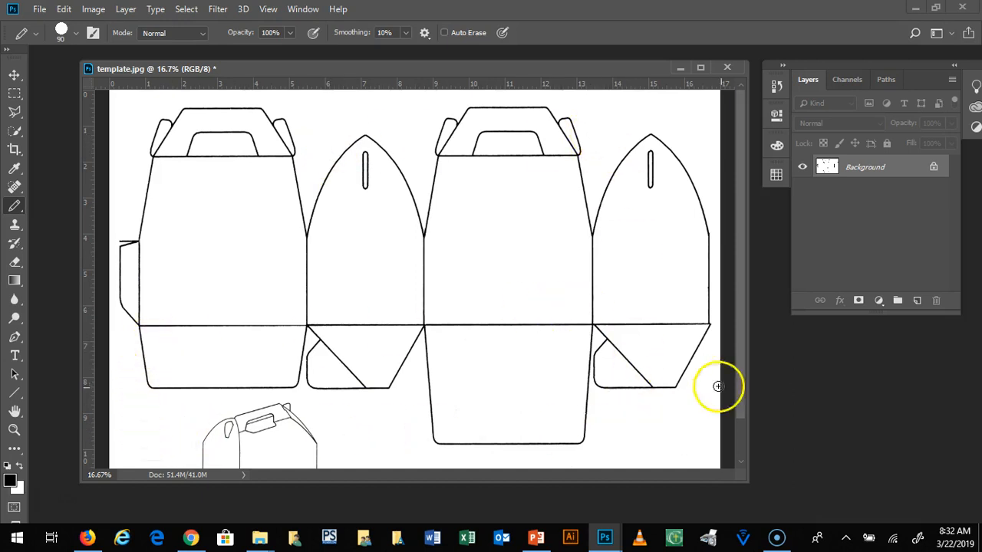
{"action": "left_click_drag", "start_coordinate": [751, 484], "coordinate": [820, 535]}
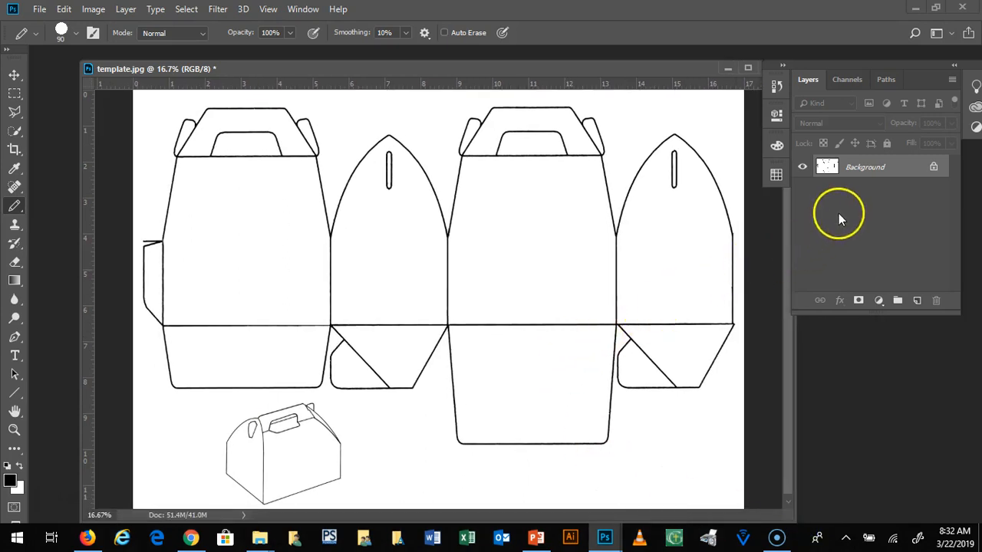
Step: Duplicate the Background layer within template.jpg under the name Background copy
{"action": "left_click", "coordinate": [879, 175]}
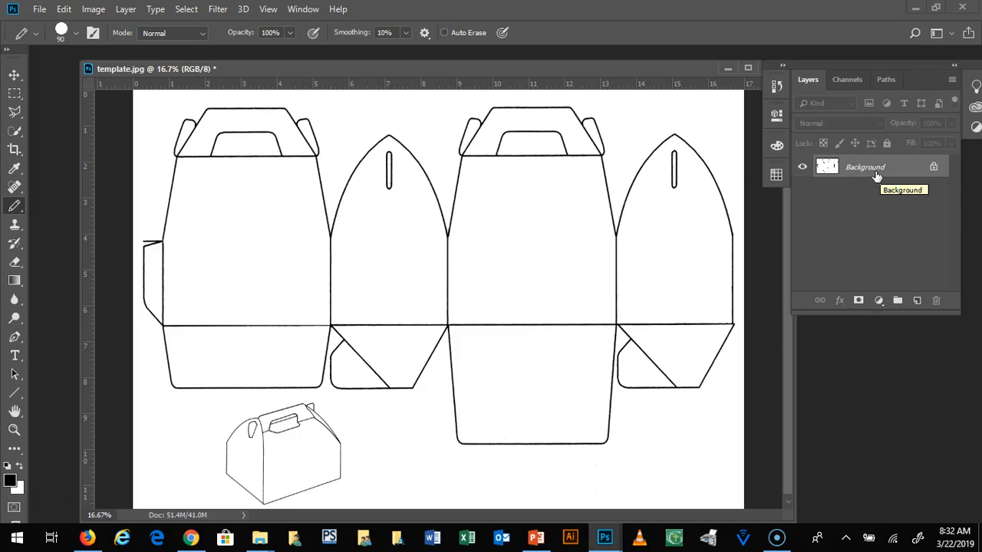
{"action": "left_click", "coordinate": [876, 176]}
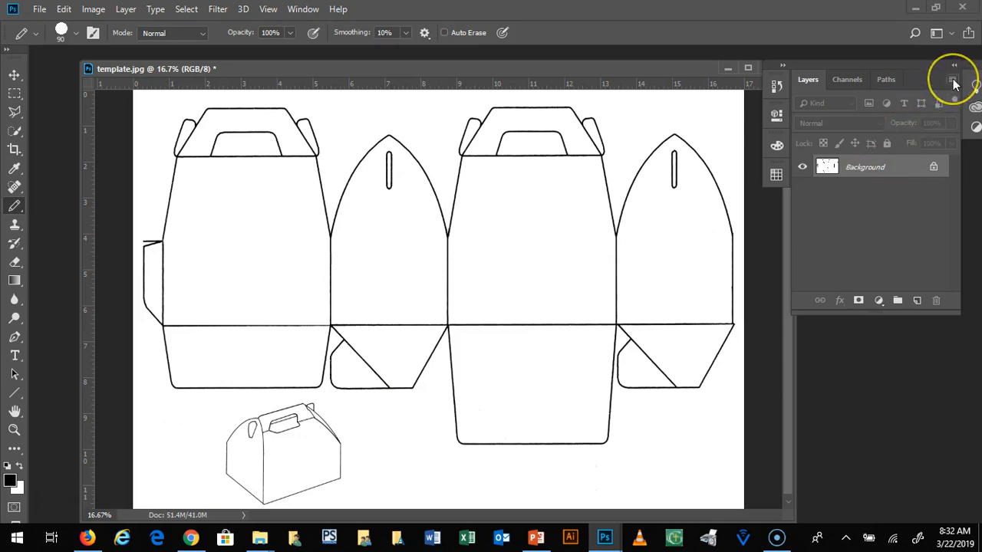
{"action": "left_click", "coordinate": [896, 240]}
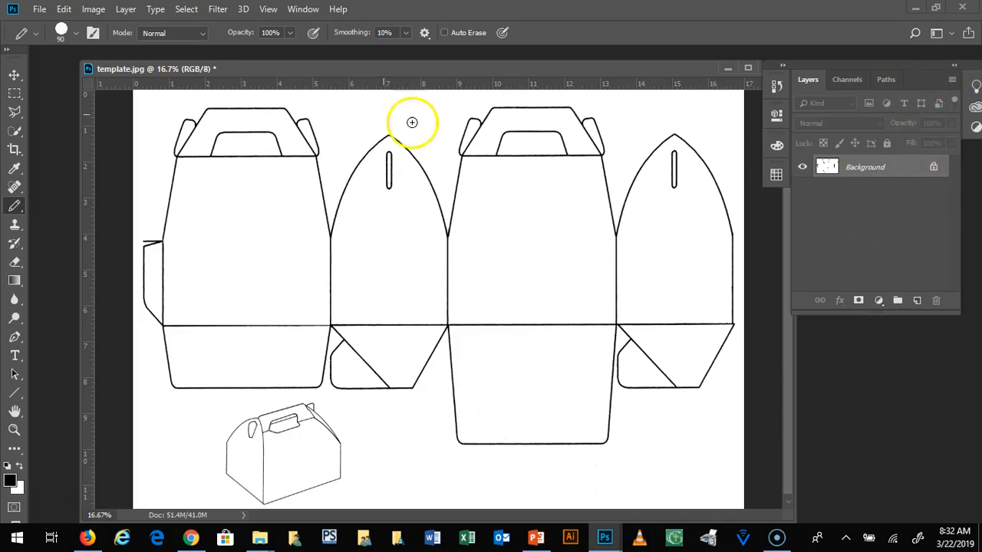
{"action": "left_click", "coordinate": [124, 10]}
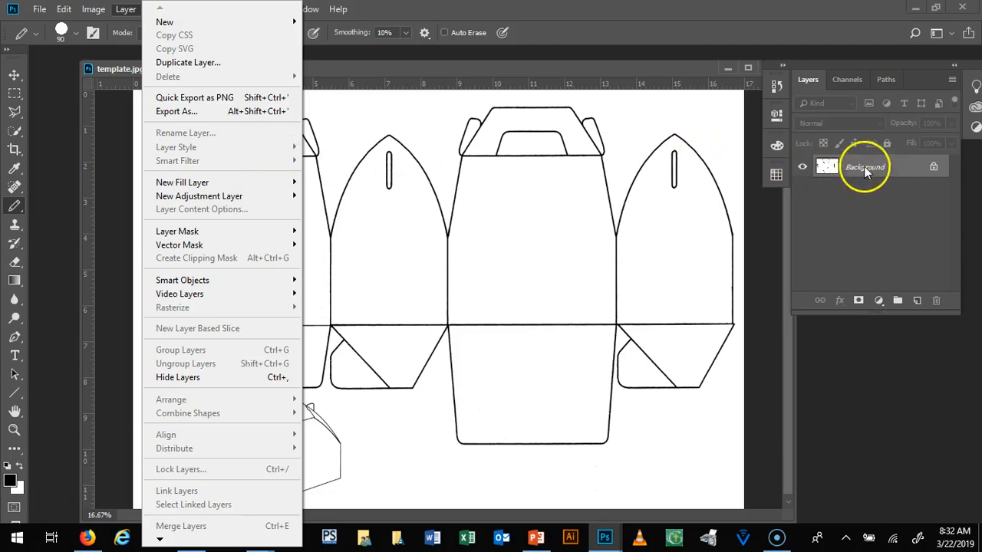
{"action": "left_click", "coordinate": [180, 65]}
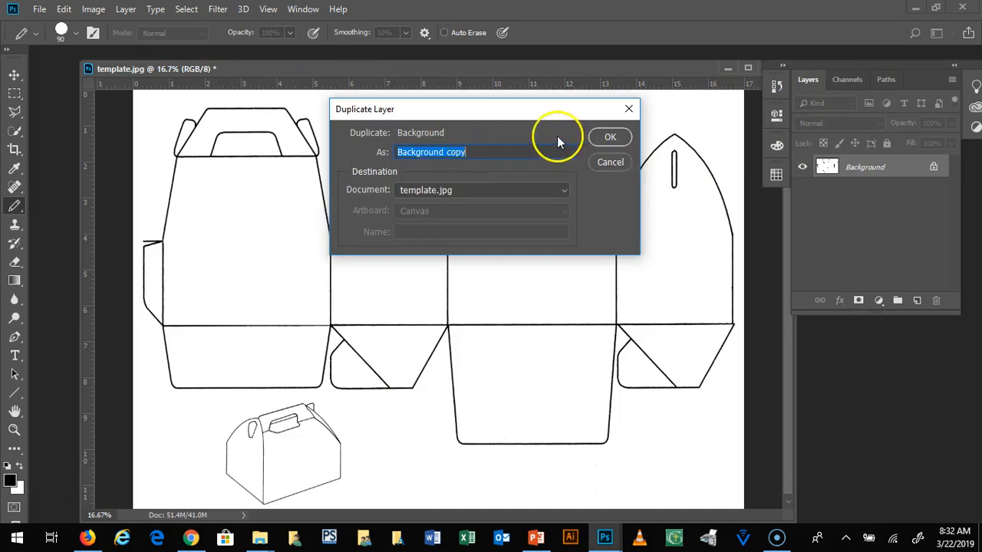
{"action": "left_click", "coordinate": [610, 137]}
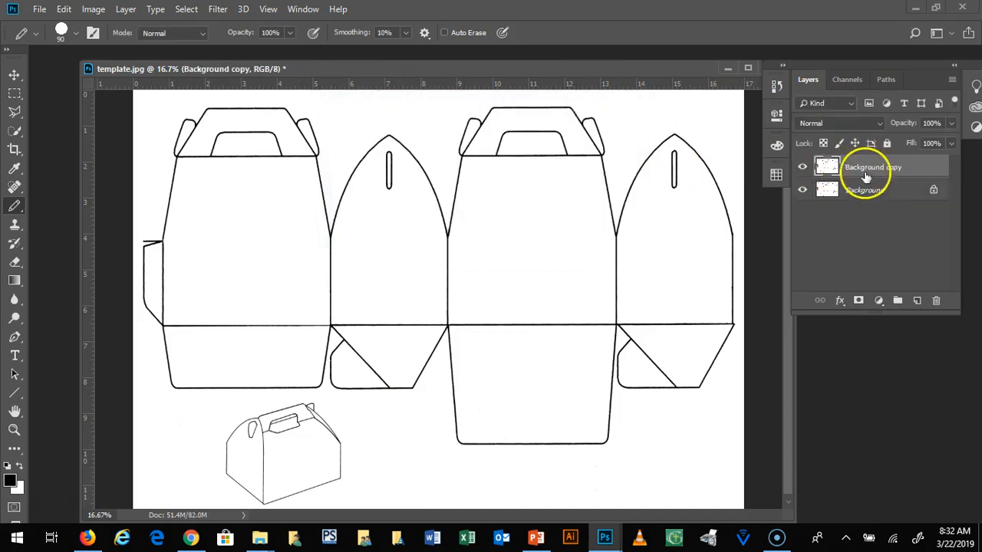
Step: Toggle the visibility of the Background and Background copy layers until both are hidden, and show both again
{"action": "left_click", "coordinate": [803, 189]}
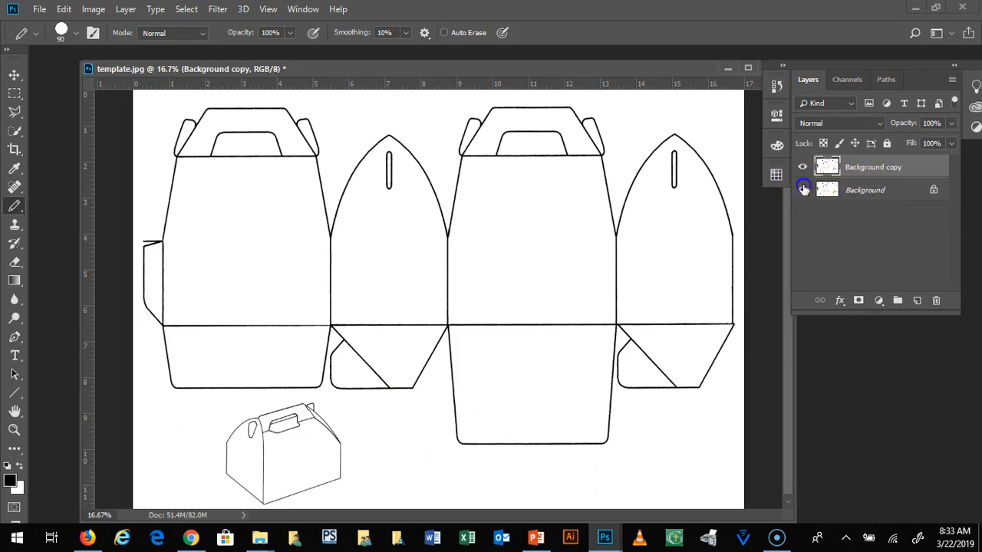
{"action": "left_click", "coordinate": [804, 191]}
{"action": "left_click", "coordinate": [803, 189]}
{"action": "left_click", "coordinate": [804, 191]}
{"action": "left_click", "coordinate": [803, 165]}
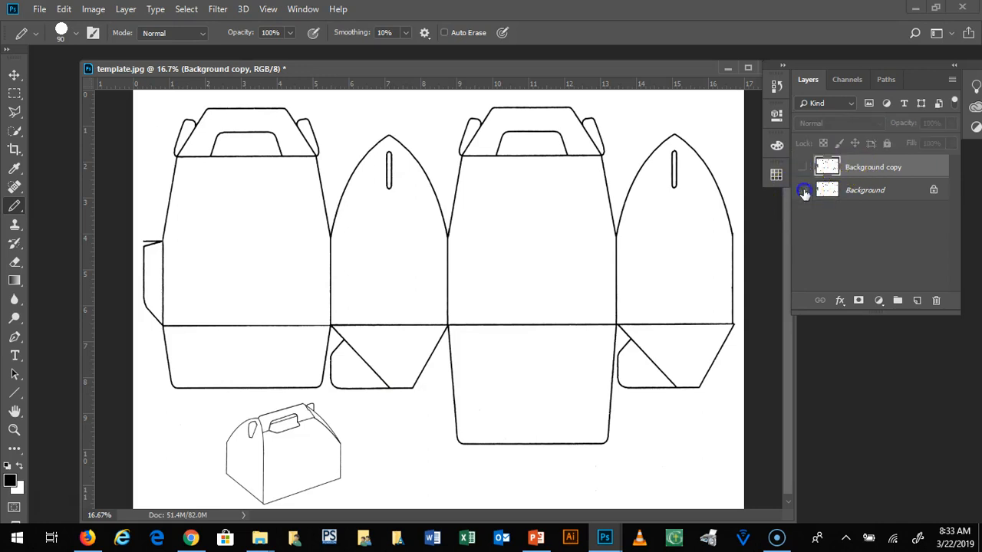
{"action": "left_click", "coordinate": [804, 191]}
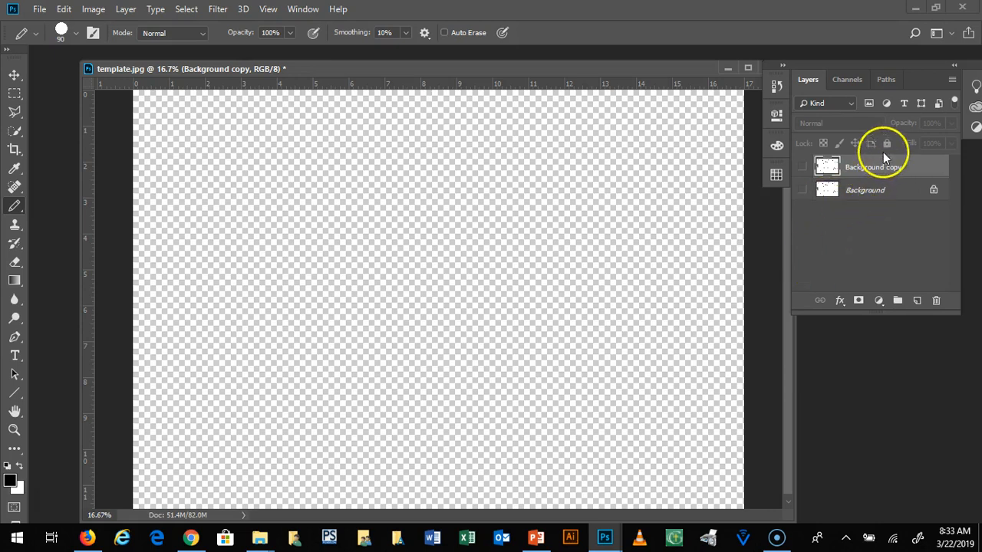
{"action": "left_click", "coordinate": [801, 166]}
{"action": "left_click", "coordinate": [802, 189]}
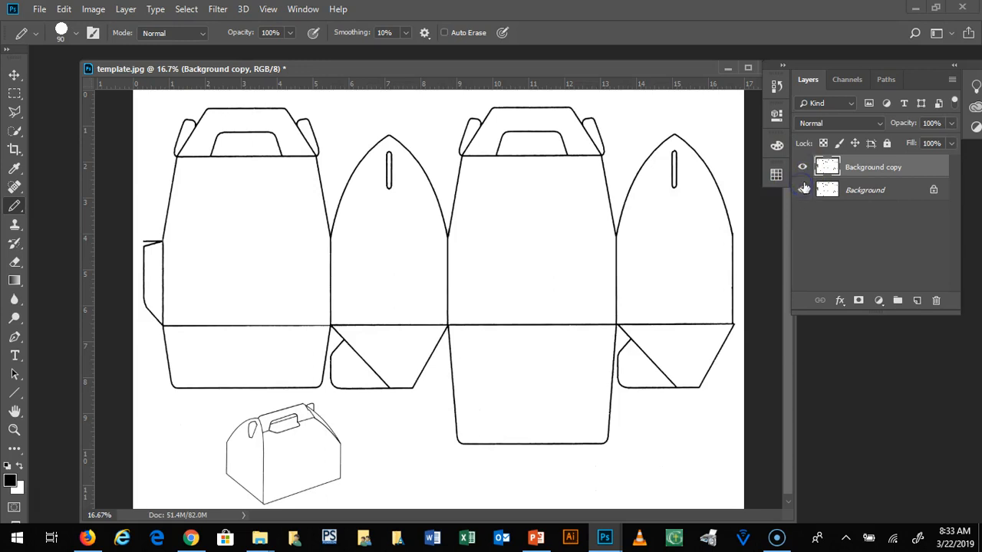
Step: Hide and show the Background copy layer, and hide the original Background layer
{"action": "left_click", "coordinate": [802, 168]}
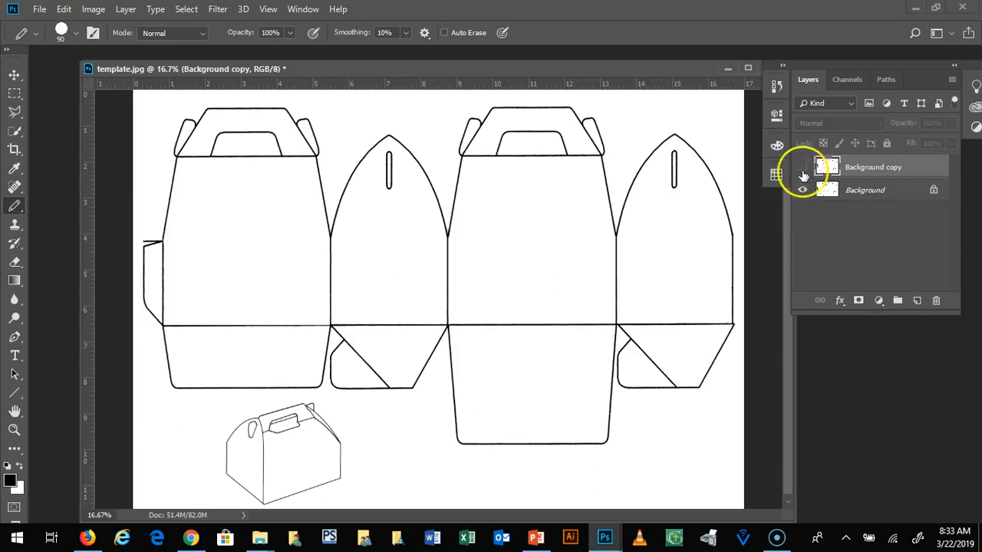
{"action": "left_click", "coordinate": [802, 167]}
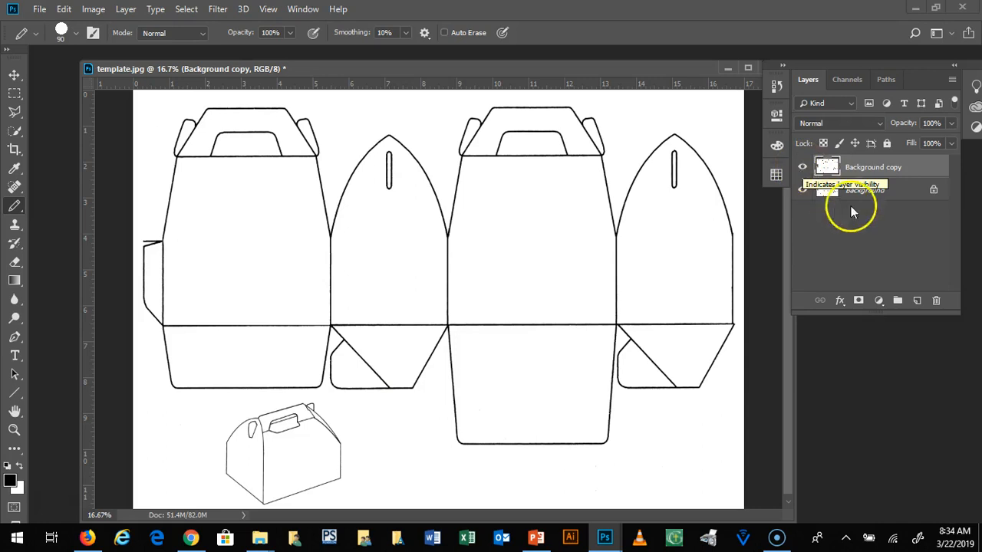
{"action": "left_click", "coordinate": [802, 190]}
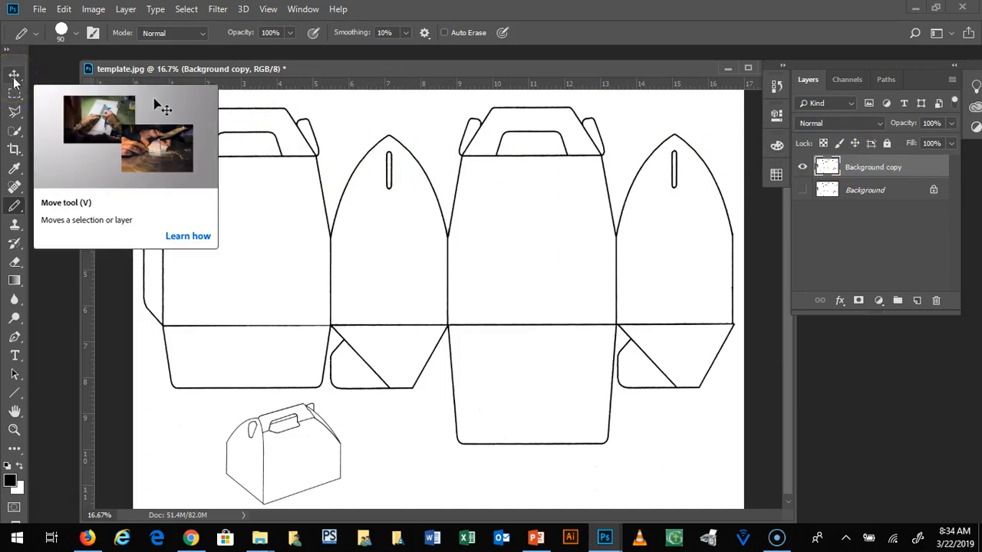
Step: Set the foreground color to a bright red
{"action": "left_click", "coordinate": [15, 96]}
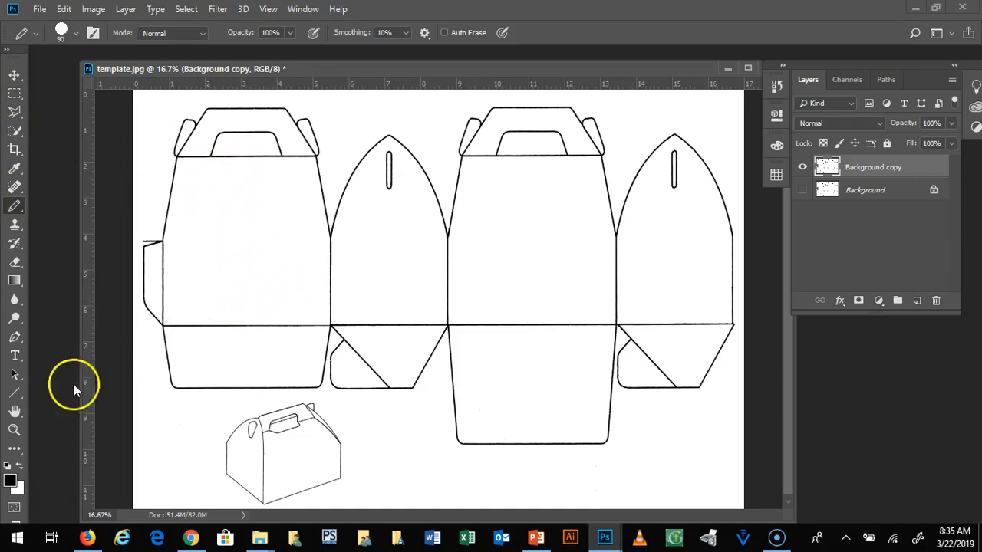
{"action": "left_click", "coordinate": [9, 482]}
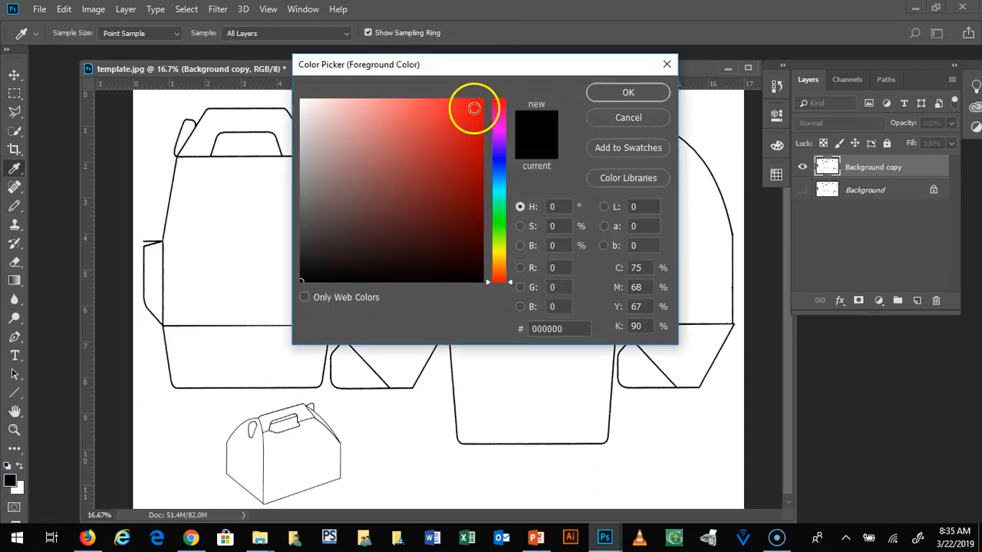
{"action": "left_click", "coordinate": [471, 104]}
{"action": "left_click", "coordinate": [643, 93]}
{"action": "left_click", "coordinate": [643, 93]}
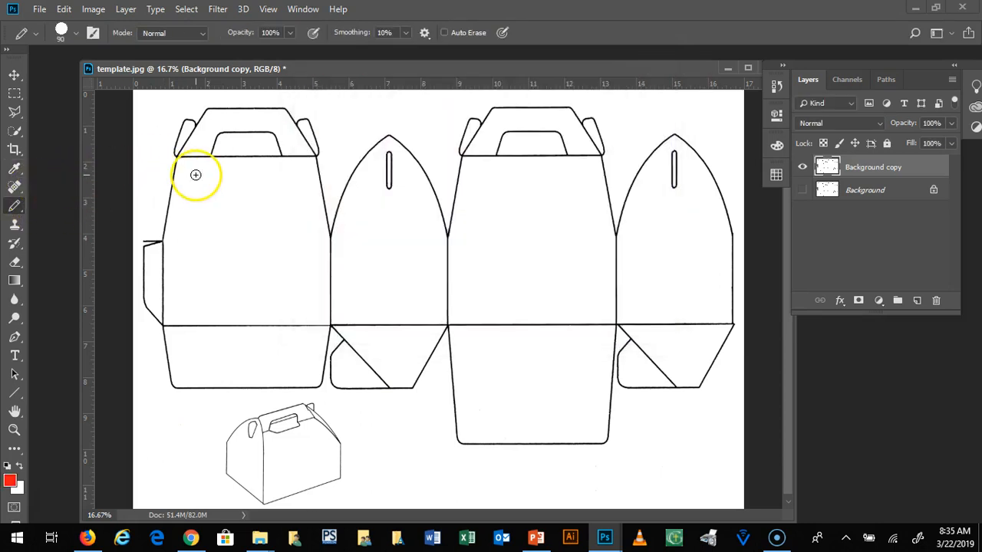
Step: Try freehand red Pencil strokes across the upper part of the first box panel, and undo them
{"action": "mouse_move", "coordinate": [199, 174]}
{"action": "left_mouse_down"}
{"action": "mouse_move", "coordinate": [219, 175]}
{"action": "mouse_move", "coordinate": [176, 161]}
{"action": "mouse_move", "coordinate": [150, 173]}
{"action": "left_mouse_up"}
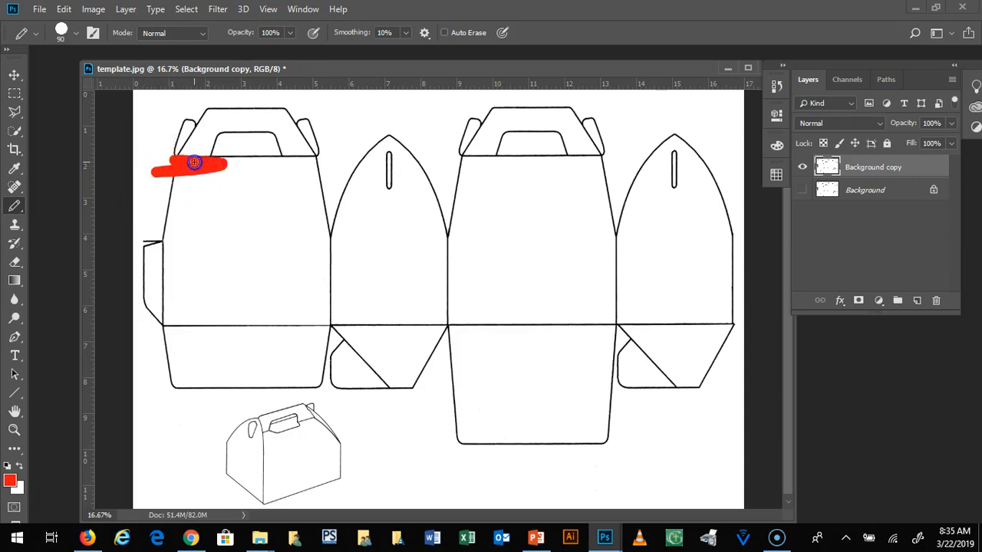
{"action": "mouse_move", "coordinate": [272, 155]}
{"action": "left_mouse_down"}
{"action": "mouse_move", "coordinate": [295, 160]}
{"action": "mouse_move", "coordinate": [279, 154]}
{"action": "left_mouse_up"}
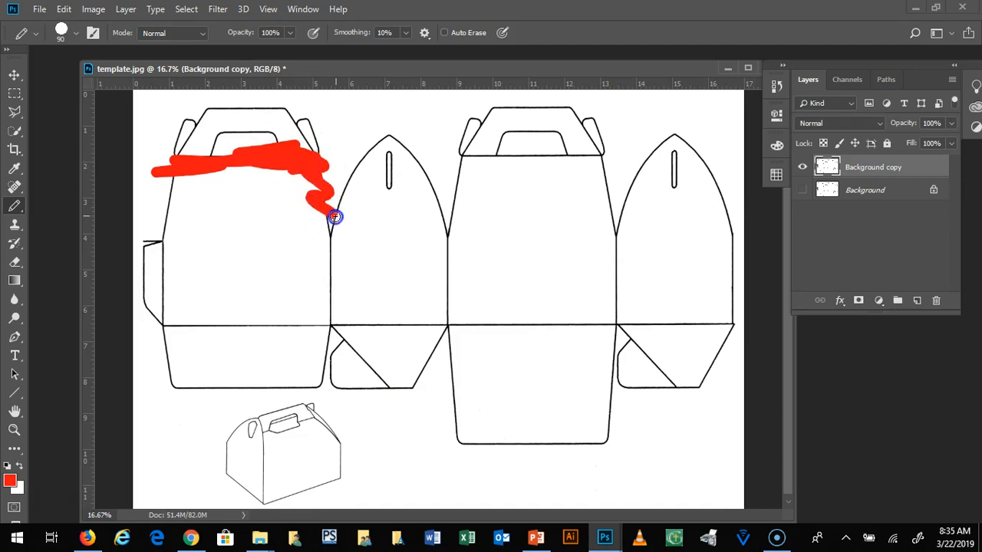
{"action": "mouse_move", "coordinate": [356, 206]}
{"action": "left_mouse_down"}
{"action": "mouse_move", "coordinate": [286, 212]}
{"action": "mouse_move", "coordinate": [296, 184]}
{"action": "mouse_move", "coordinate": [329, 240]}
{"action": "left_mouse_up"}
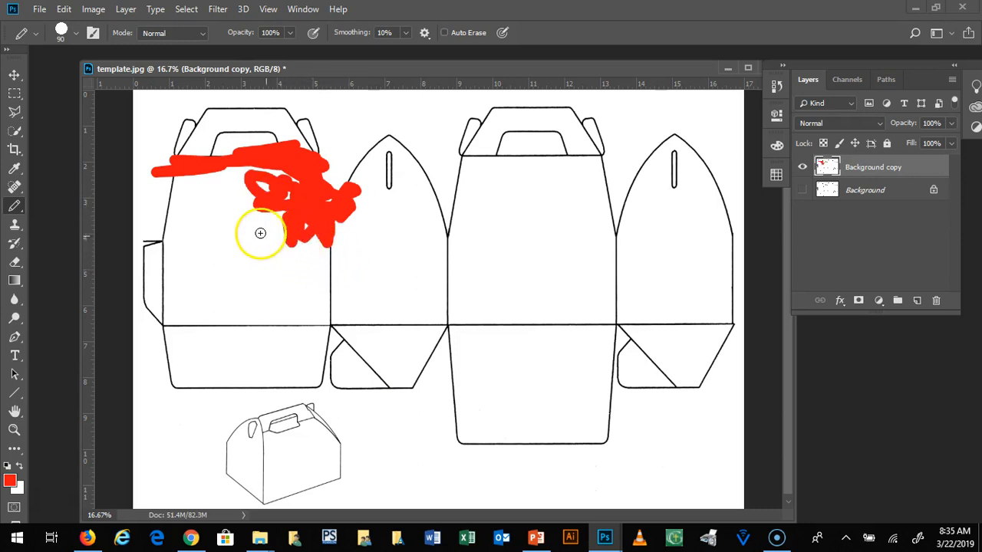
{"action": "left_click", "coordinate": [229, 177]}
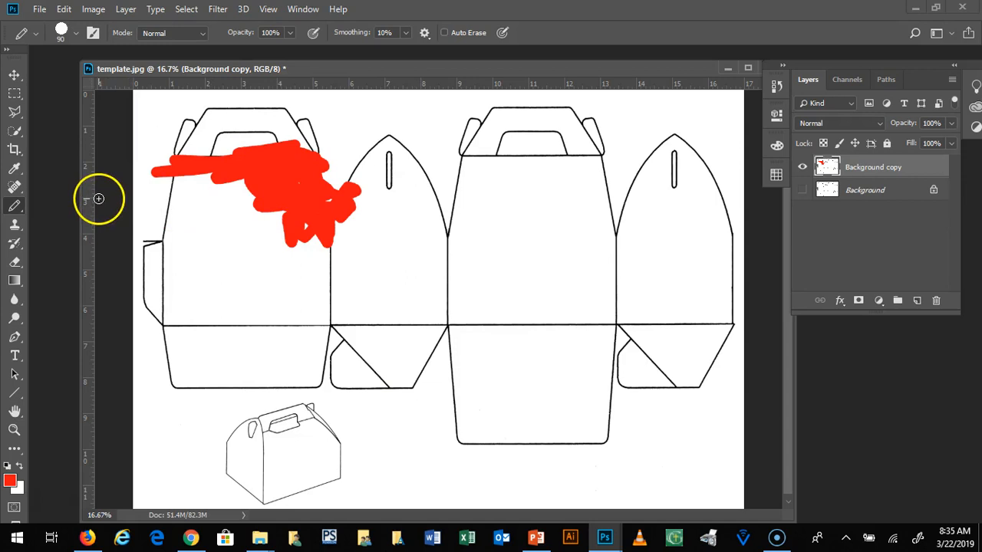
{"action": "key", "text": "ctrl+alt+z"}
{"action": "key", "text": "ctrl+alt+z"}
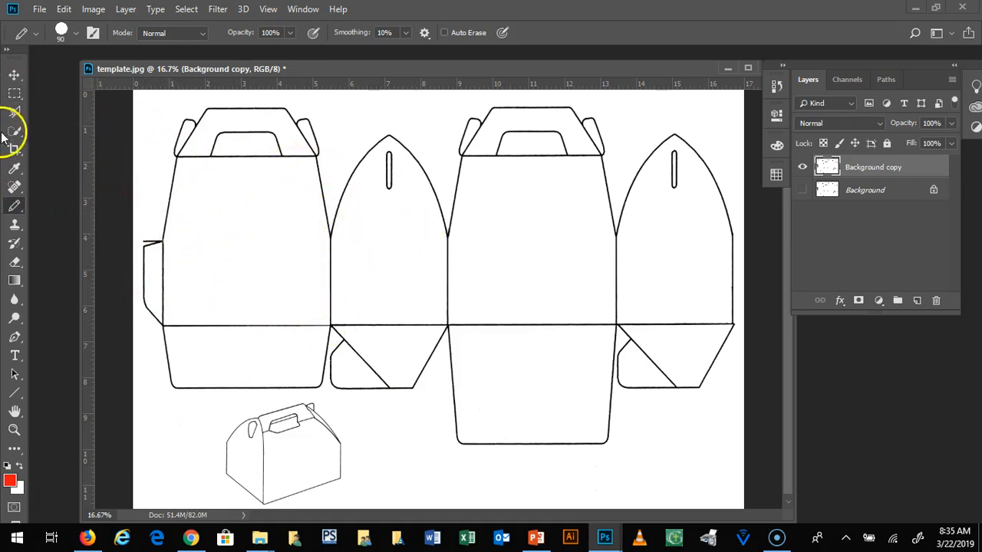
Step: Try several separate Rectangular Marquee selections over the box panels and the small box drawing, and deselect
{"action": "left_click", "coordinate": [17, 95]}
{"action": "left_click_drag", "start_coordinate": [258, 158], "coordinate": [218, 253]}
{"action": "left_click", "coordinate": [342, 32]}
{"action": "left_click", "coordinate": [329, 47]}
{"action": "left_click", "coordinate": [177, 115]}
{"action": "left_click_drag", "start_coordinate": [310, 145], "coordinate": [574, 343]}
{"action": "left_click_drag", "start_coordinate": [469, 418], "coordinate": [305, 454]}
{"action": "left_click_drag", "start_coordinate": [282, 246], "coordinate": [423, 329]}
{"action": "left_click_drag", "start_coordinate": [451, 196], "coordinate": [620, 470]}
{"action": "left_click", "coordinate": [668, 386]}
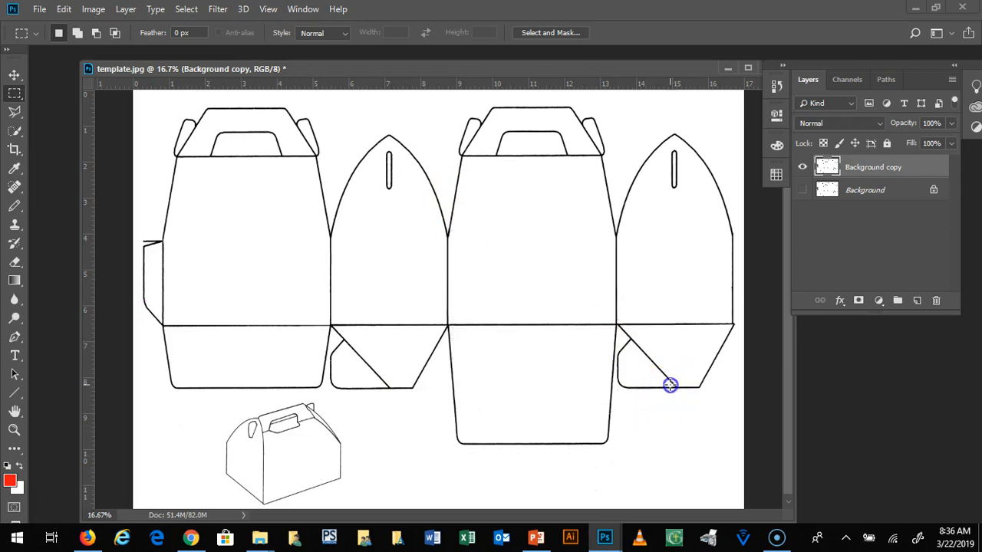
Step: Select a rectangle inside the first panel, add three overlapping rectangles around its handle and the second panel, and deselect everything
{"action": "left_click_drag", "start_coordinate": [177, 156], "coordinate": [318, 324]}
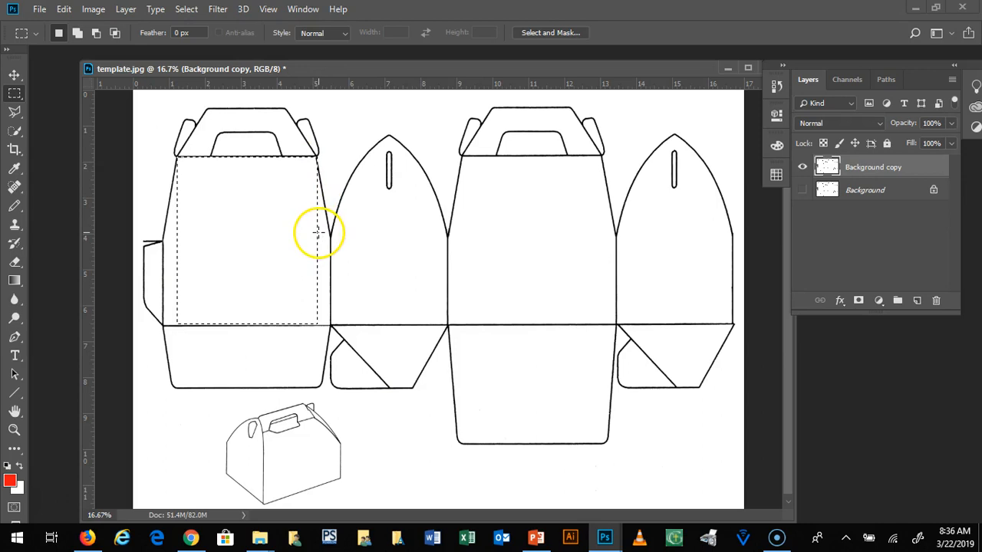
{"action": "key", "text": "shift"}
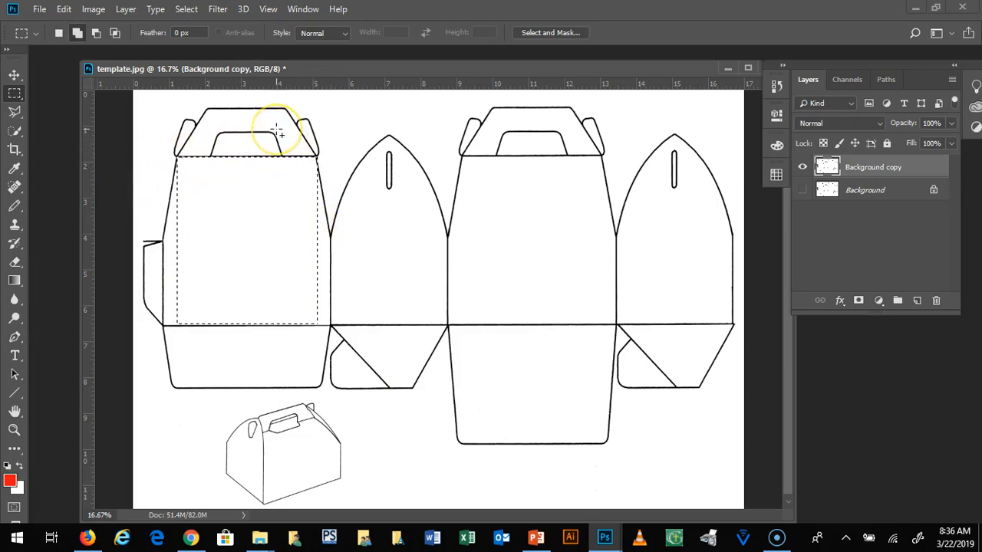
{"action": "left_click_drag", "start_coordinate": [274, 126], "coordinate": [422, 220]}
{"action": "left_click_drag", "start_coordinate": [152, 119], "coordinate": [269, 200]}
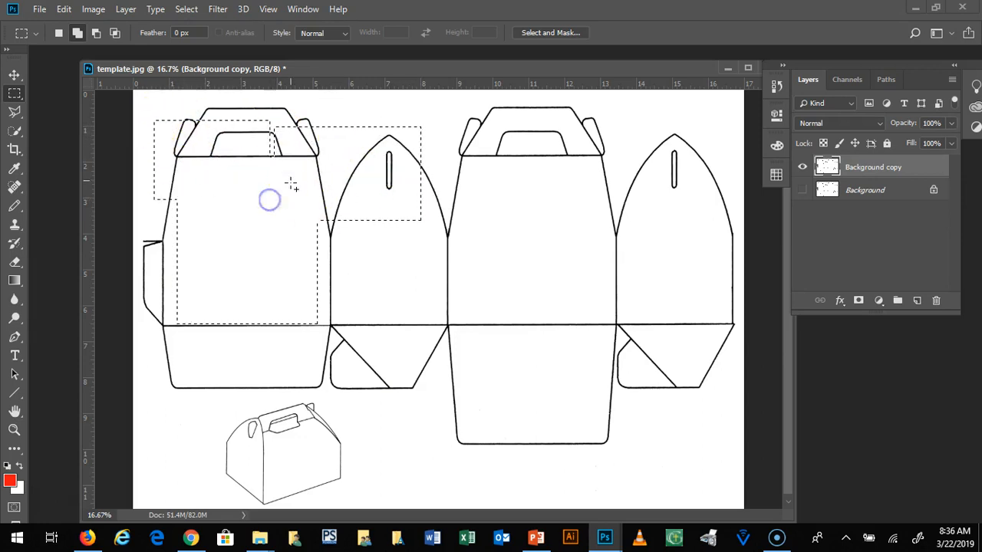
{"action": "left_click_drag", "start_coordinate": [227, 106], "coordinate": [343, 191]}
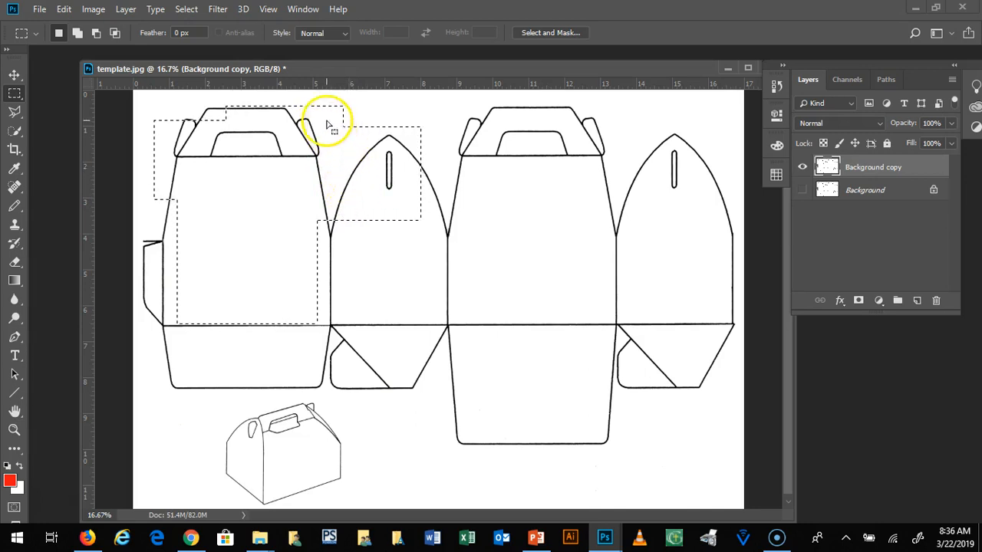
{"action": "left_click", "coordinate": [442, 138]}
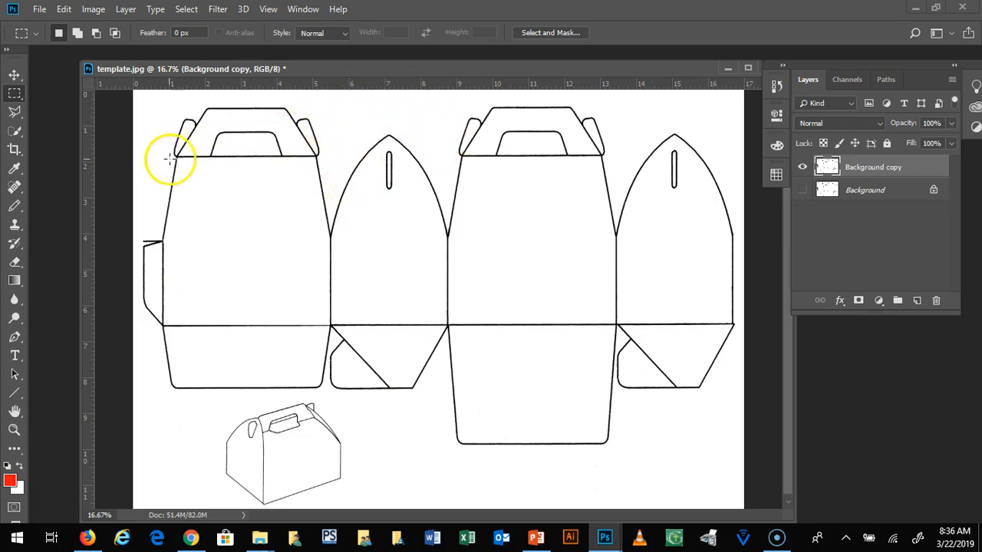
Step: Try combining overlapping rectangular selections across the panels and subtracting rectangles from them, leaving nothing selected
{"action": "left_click_drag", "start_coordinate": [259, 181], "coordinate": [517, 382]}
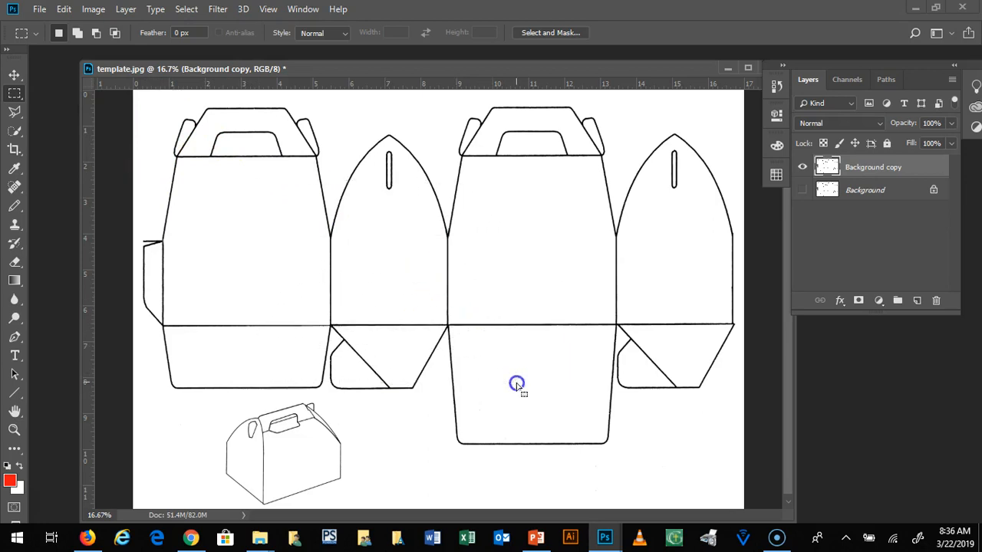
{"action": "left_click_drag", "start_coordinate": [496, 214], "coordinate": [583, 309]}
{"action": "left_click_drag", "start_coordinate": [472, 276], "coordinate": [609, 421]}
{"action": "left_click_drag", "start_coordinate": [583, 250], "coordinate": [696, 358]}
{"action": "key", "text": "alt"}
{"action": "left_click_drag", "start_coordinate": [392, 164], "coordinate": [471, 272]}
{"action": "left_click_drag", "start_coordinate": [219, 237], "coordinate": [352, 342]}
{"action": "left_click_drag", "start_coordinate": [439, 343], "coordinate": [493, 422]}
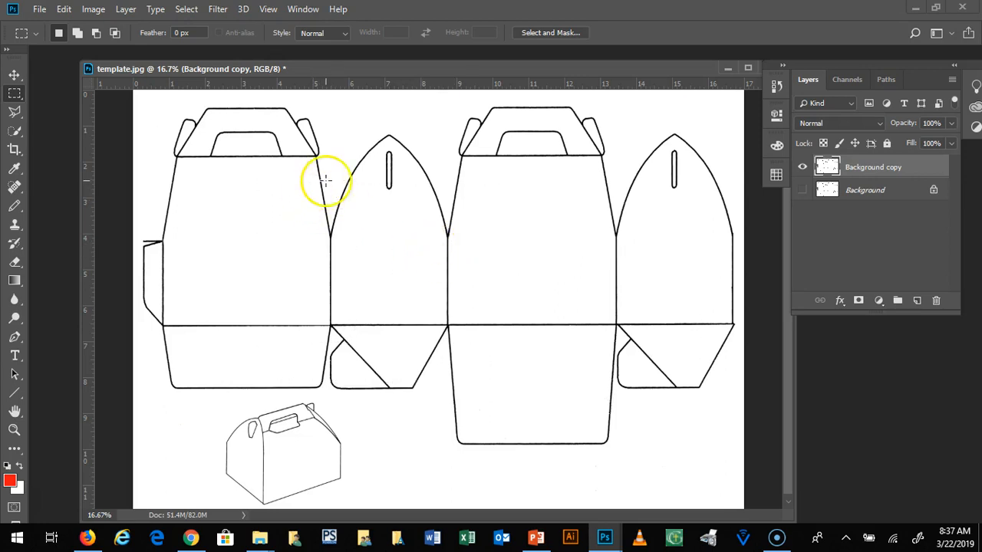
Step: Try the freehand Lasso tool by outlining an irregular area across the first three panels, and clear the selection
{"action": "left_click", "coordinate": [15, 114]}
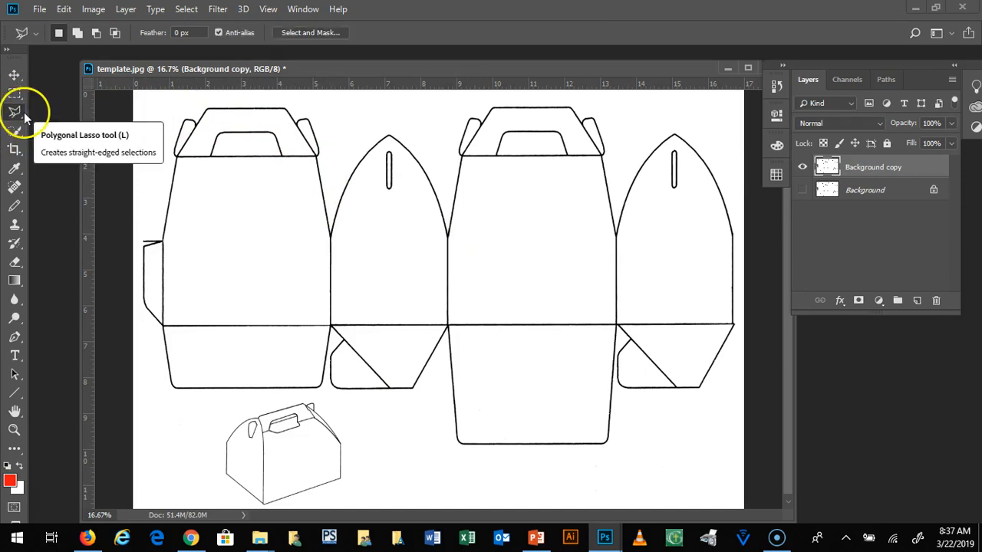
{"action": "mouse_move", "coordinate": [24, 112]}
{"action": "left_mouse_down"}
{"action": "mouse_move", "coordinate": [61, 124]}
{"action": "mouse_move", "coordinate": [49, 117]}
{"action": "left_mouse_up"}
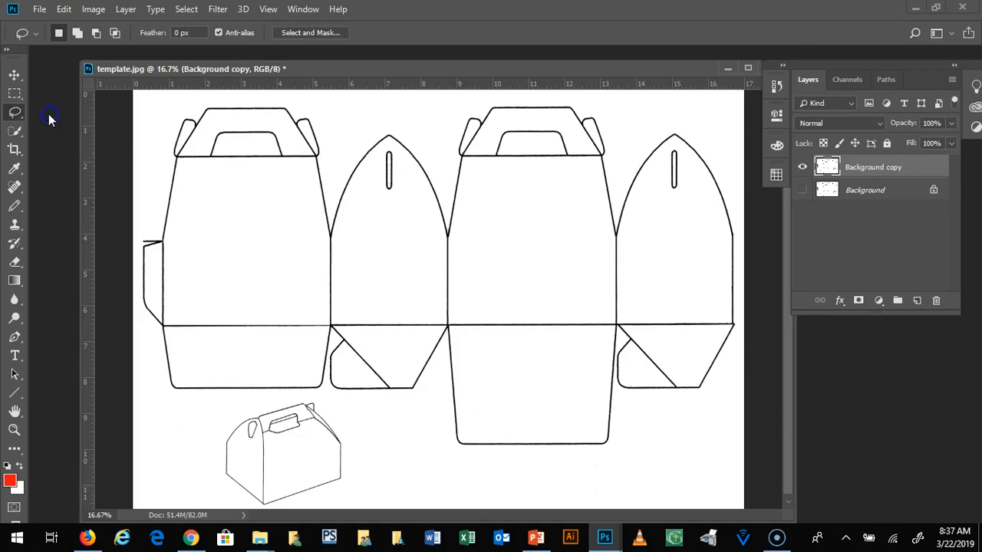
{"action": "left_click_drag", "start_coordinate": [268, 225], "coordinate": [268, 214]}
{"action": "mouse_move", "coordinate": [363, 191]}
{"action": "left_mouse_down"}
{"action": "mouse_move", "coordinate": [473, 190]}
{"action": "mouse_move", "coordinate": [641, 289]}
{"action": "mouse_move", "coordinate": [463, 317]}
{"action": "mouse_move", "coordinate": [479, 378]}
{"action": "mouse_move", "coordinate": [399, 416]}
{"action": "left_mouse_up"}
{"action": "mouse_move", "coordinate": [331, 374]}
{"action": "left_mouse_down"}
{"action": "mouse_move", "coordinate": [222, 378]}
{"action": "mouse_move", "coordinate": [340, 318]}
{"action": "mouse_move", "coordinate": [247, 319]}
{"action": "left_mouse_up"}
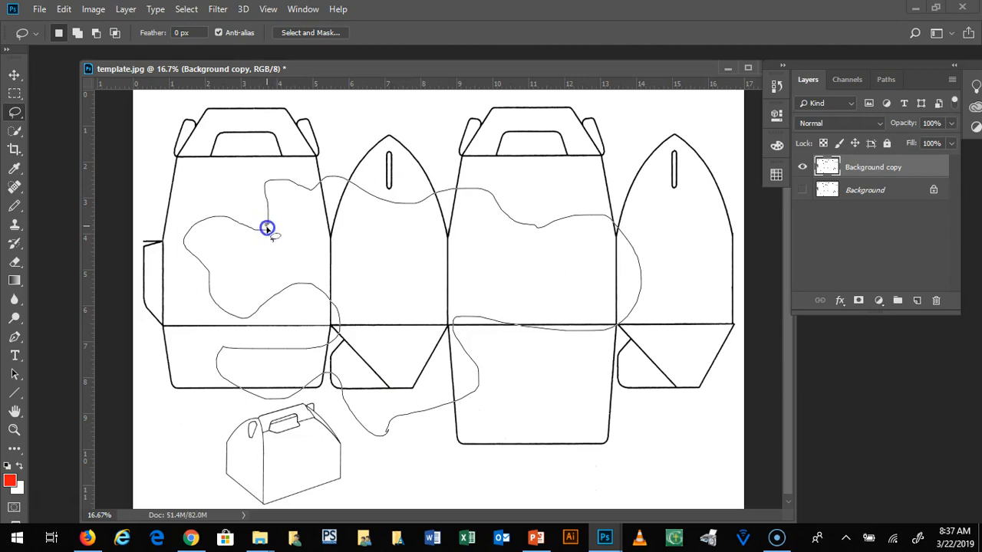
{"action": "left_click_drag", "start_coordinate": [268, 227], "coordinate": [269, 226]}
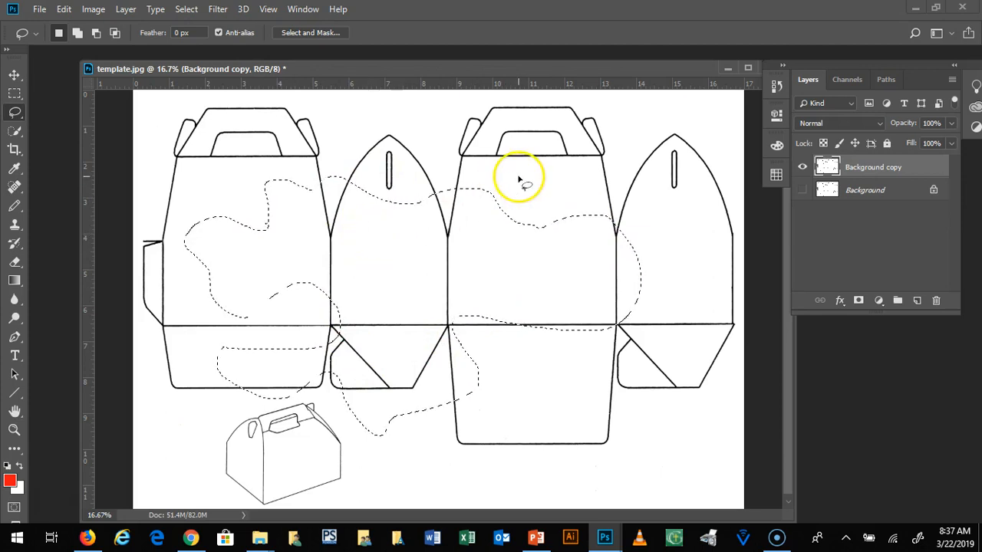
{"action": "mouse_move", "coordinate": [395, 262]}
{"action": "left_mouse_down"}
{"action": "mouse_move", "coordinate": [469, 275]}
{"action": "mouse_move", "coordinate": [399, 229]}
{"action": "mouse_move", "coordinate": [412, 254]}
{"action": "mouse_move", "coordinate": [360, 243]}
{"action": "mouse_move", "coordinate": [437, 261]}
{"action": "mouse_move", "coordinate": [405, 269]}
{"action": "left_mouse_up"}
{"action": "left_click", "coordinate": [501, 220]}
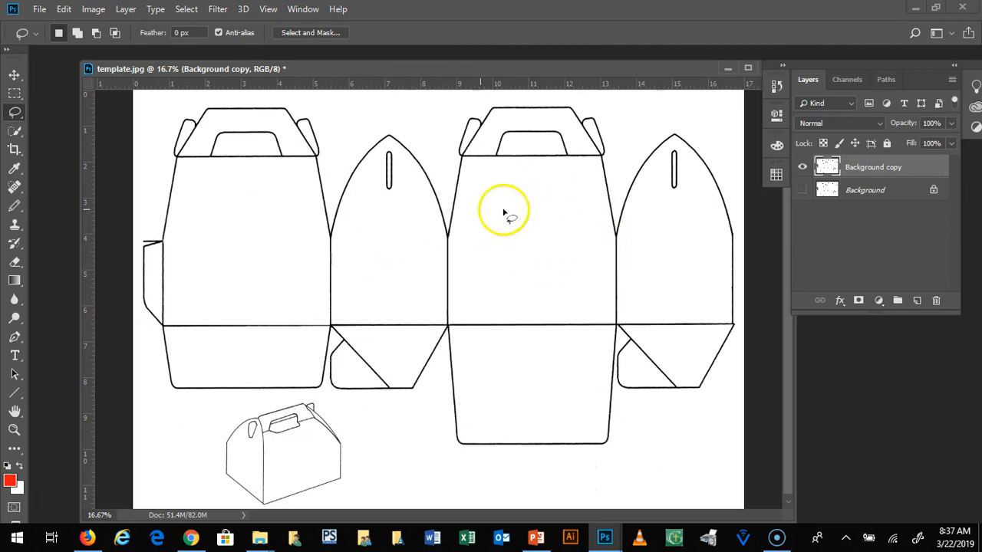
{"action": "mouse_move", "coordinate": [180, 157]}
{"action": "left_mouse_down"}
{"action": "mouse_move", "coordinate": [319, 163]}
{"action": "mouse_move", "coordinate": [337, 245]}
{"action": "mouse_move", "coordinate": [336, 310]}
{"action": "mouse_move", "coordinate": [323, 332]}
{"action": "mouse_move", "coordinate": [169, 328]}
{"action": "mouse_move", "coordinate": [180, 156]}
{"action": "left_mouse_up"}
{"action": "left_click", "coordinate": [276, 175]}
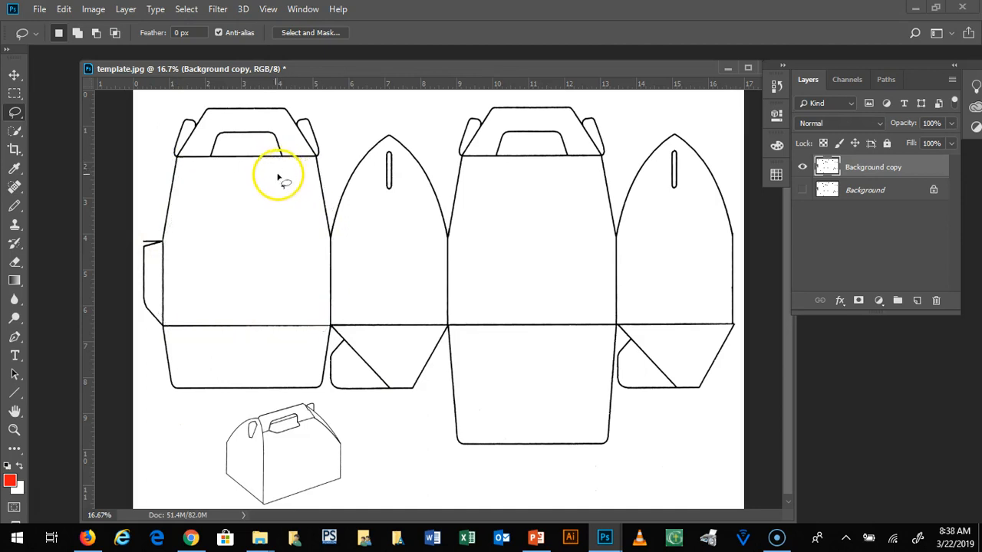
Step: Use the Magic Wand to select enclosed box areas one at a time, including the handle area above the third panel
{"action": "left_click", "coordinate": [19, 131]}
{"action": "left_click", "coordinate": [68, 144]}
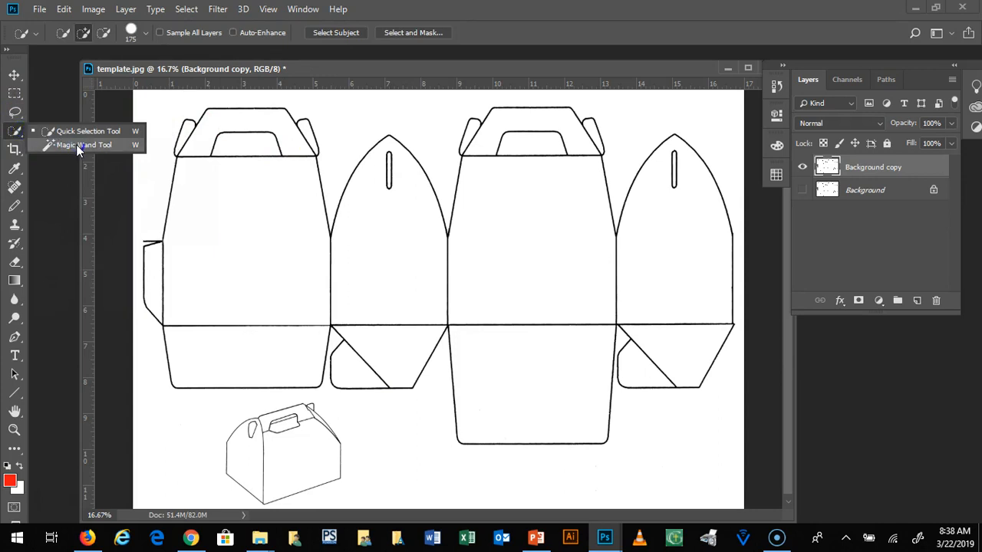
{"action": "left_click", "coordinate": [76, 145]}
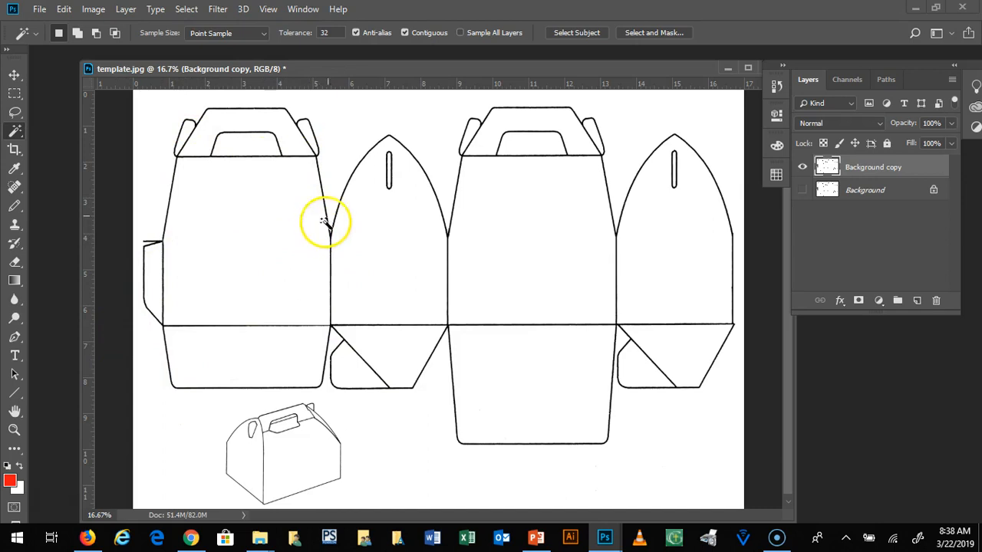
{"action": "left_click", "coordinate": [229, 204]}
{"action": "left_click", "coordinate": [395, 219]}
{"action": "left_click", "coordinate": [508, 231]}
{"action": "left_click", "coordinate": [670, 234]}
{"action": "left_click", "coordinate": [503, 230]}
{"action": "left_click", "coordinate": [409, 225]}
{"action": "left_click", "coordinate": [473, 145]}
{"action": "left_click", "coordinate": [277, 138]}
{"action": "left_click", "coordinate": [264, 201]}
Step: Add the four main panels, both handle areas, the small tabs, the lower flaps and the side glue flap to the Magic Wand selection
{"action": "left_click", "coordinate": [366, 209]}
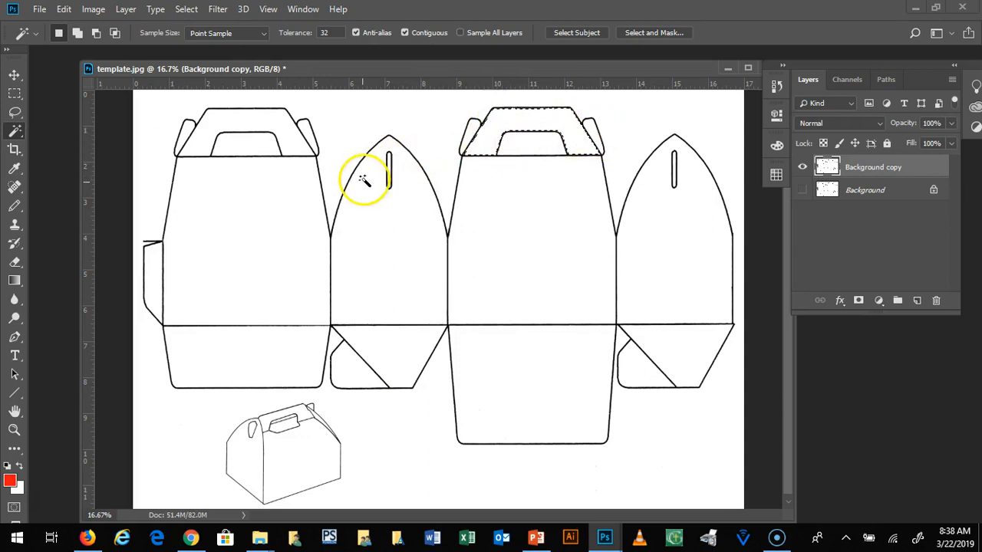
{"action": "left_click", "coordinate": [477, 214], "text": "shift"}
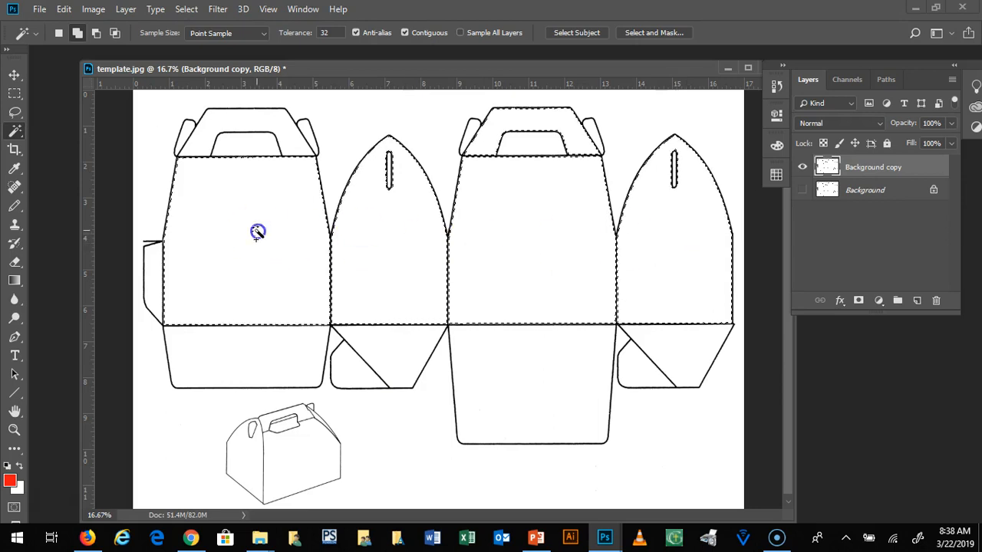
{"action": "left_click", "coordinate": [286, 125], "text": "shift"}
{"action": "left_click", "coordinate": [587, 127], "text": "shift"}
{"action": "left_click", "coordinate": [625, 339], "text": "shift"}
{"action": "left_click", "coordinate": [372, 351], "text": "shift"}
{"action": "left_click", "coordinate": [355, 373], "text": "shift"}
{"action": "left_click", "coordinate": [241, 358], "text": "shift"}
{"action": "left_click", "coordinate": [153, 266], "text": "shift"}
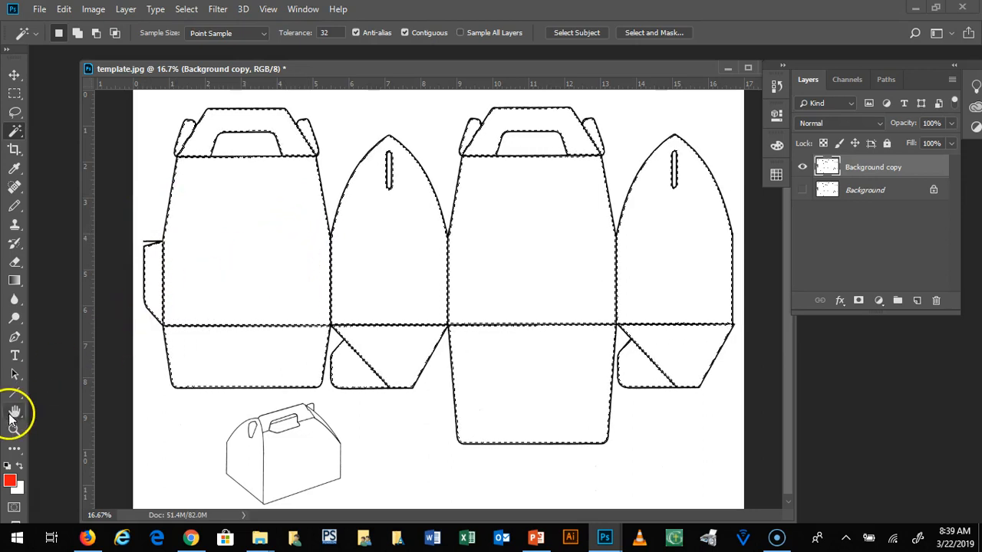
Step: Paint red Pencil strokes across the selected panels and fill in the upper part of the fourth panel
{"action": "left_click", "coordinate": [14, 206]}
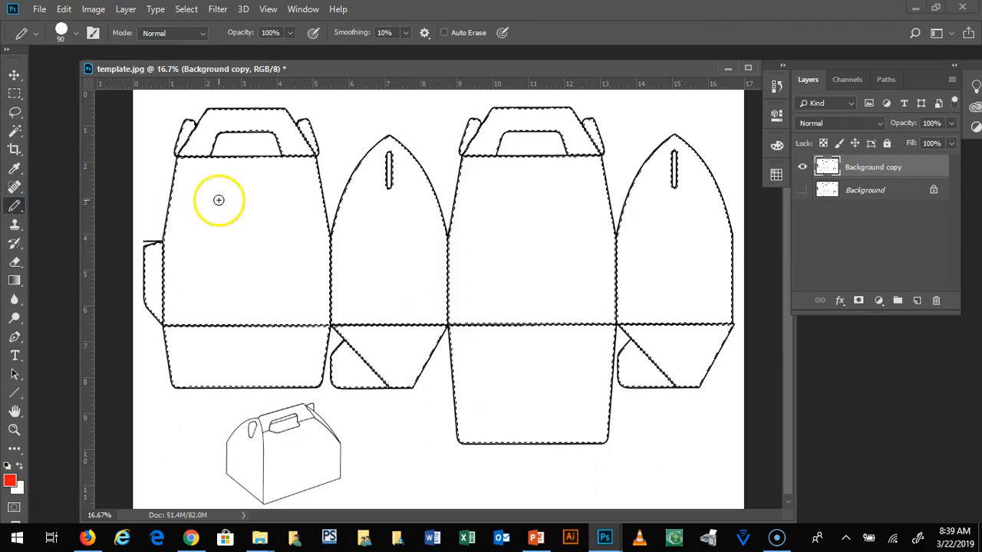
{"action": "left_click_drag", "start_coordinate": [176, 165], "coordinate": [316, 170]}
{"action": "left_click_drag", "start_coordinate": [360, 163], "coordinate": [397, 153]}
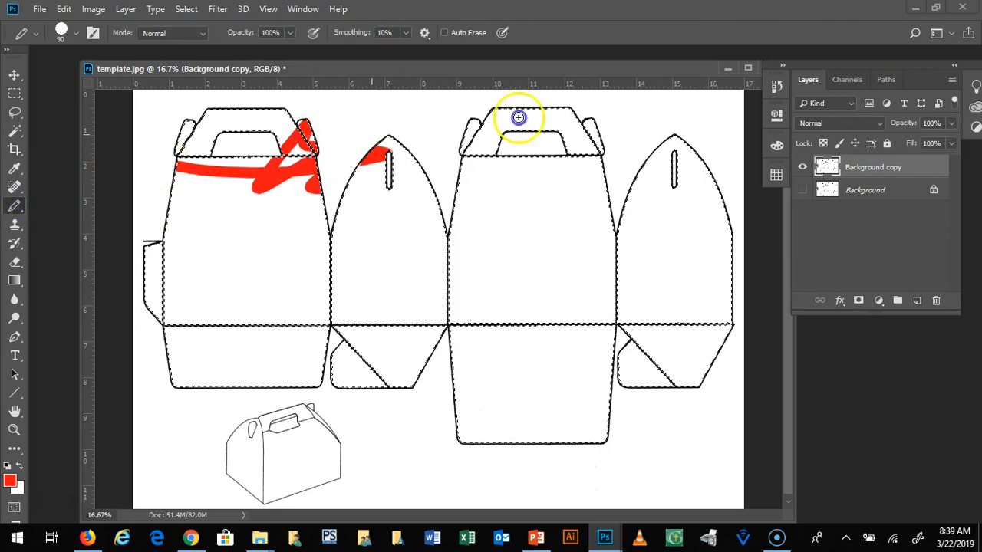
{"action": "left_click_drag", "start_coordinate": [547, 210], "coordinate": [411, 259]}
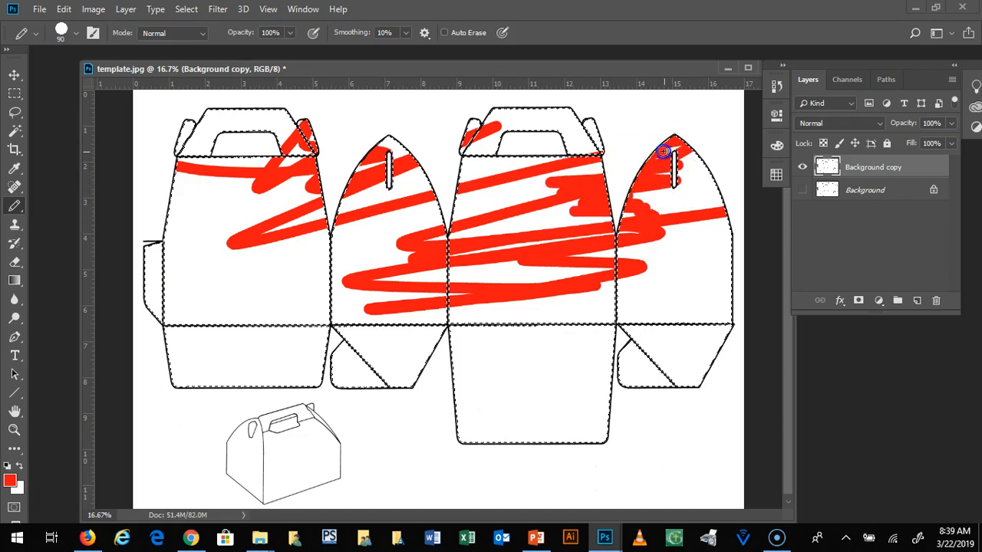
{"action": "mouse_move", "coordinate": [672, 176]}
{"action": "left_mouse_down"}
{"action": "mouse_move", "coordinate": [691, 148]}
{"action": "mouse_move", "coordinate": [650, 167]}
{"action": "mouse_move", "coordinate": [674, 170]}
{"action": "mouse_move", "coordinate": [692, 157]}
{"action": "mouse_move", "coordinate": [672, 191]}
{"action": "mouse_move", "coordinate": [709, 185]}
{"action": "mouse_move", "coordinate": [713, 171]}
{"action": "mouse_move", "coordinate": [695, 162]}
{"action": "mouse_move", "coordinate": [716, 185]}
{"action": "mouse_move", "coordinate": [719, 214]}
{"action": "mouse_move", "coordinate": [696, 186]}
{"action": "mouse_move", "coordinate": [722, 209]}
{"action": "mouse_move", "coordinate": [698, 173]}
{"action": "mouse_move", "coordinate": [696, 203]}
{"action": "mouse_move", "coordinate": [678, 187]}
{"action": "mouse_move", "coordinate": [696, 194]}
{"action": "mouse_move", "coordinate": [676, 203]}
{"action": "mouse_move", "coordinate": [720, 209]}
{"action": "mouse_move", "coordinate": [674, 203]}
{"action": "mouse_move", "coordinate": [704, 209]}
{"action": "mouse_move", "coordinate": [636, 214]}
{"action": "mouse_move", "coordinate": [675, 216]}
{"action": "left_mouse_up"}
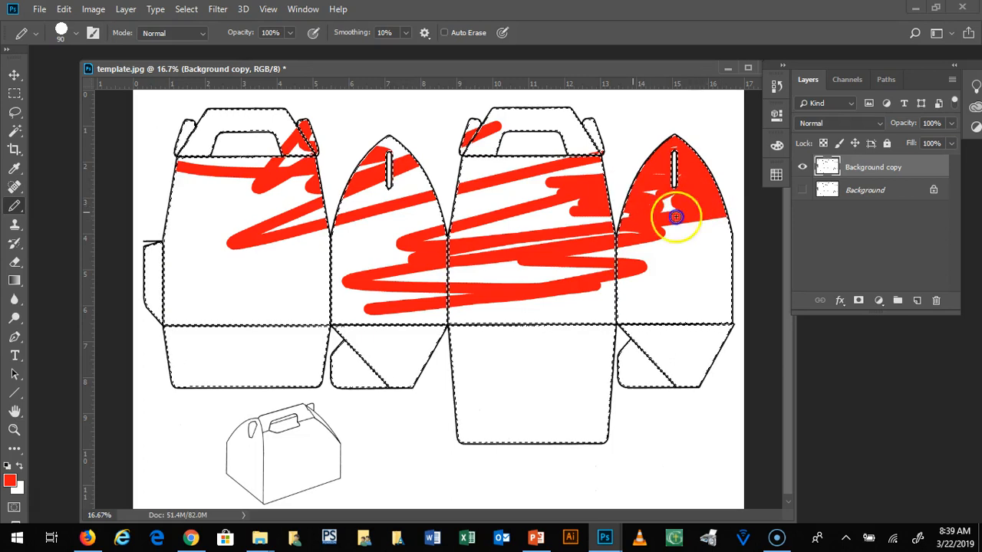
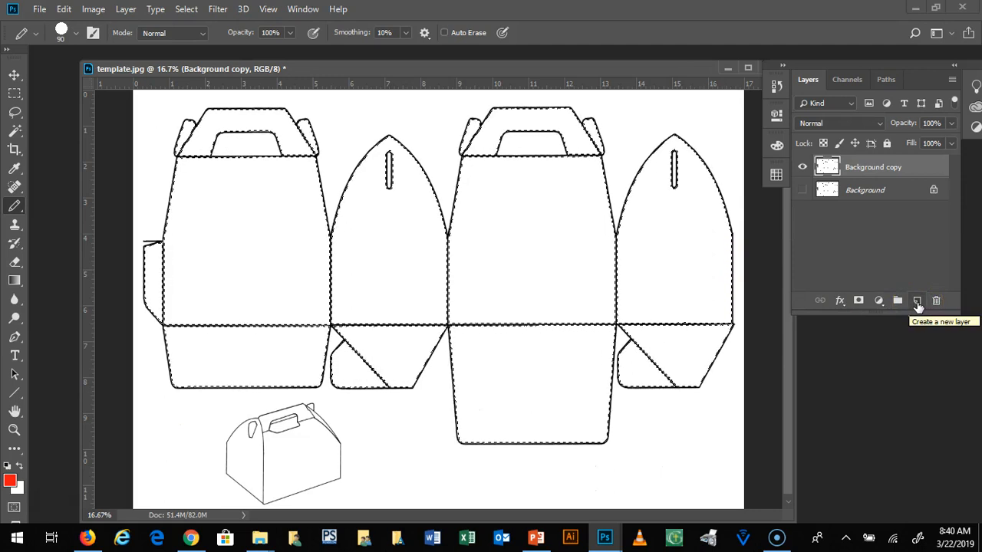
Step: Add a new layer above Background copy and fill the selected box areas with the red foreground color at 100% opacity
{"action": "left_click", "coordinate": [917, 303]}
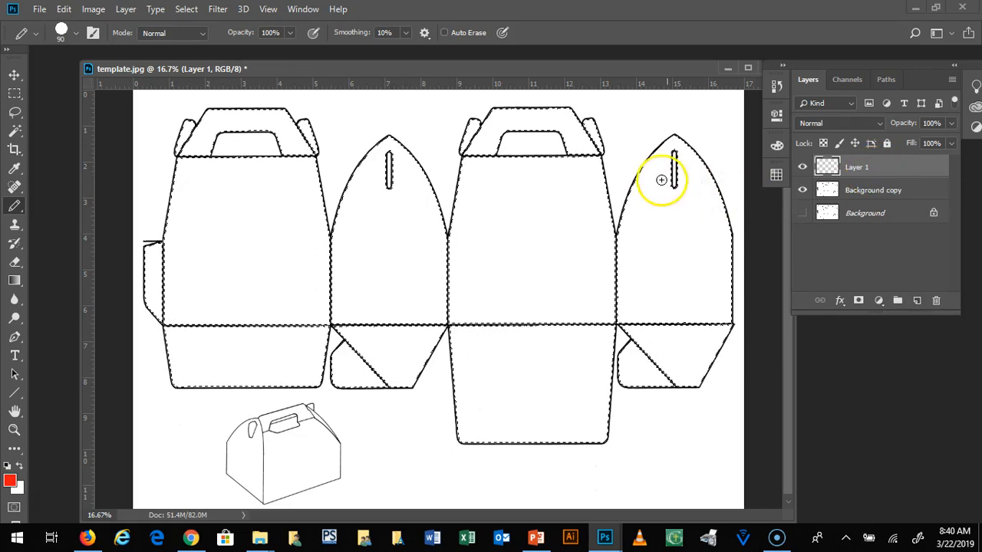
{"action": "left_click", "coordinate": [63, 10]}
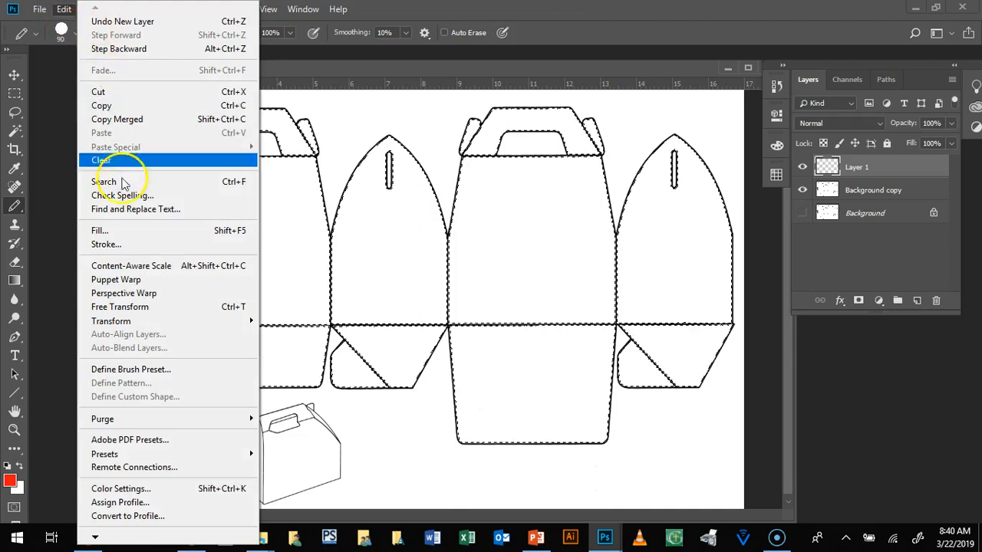
{"action": "left_click", "coordinate": [123, 232]}
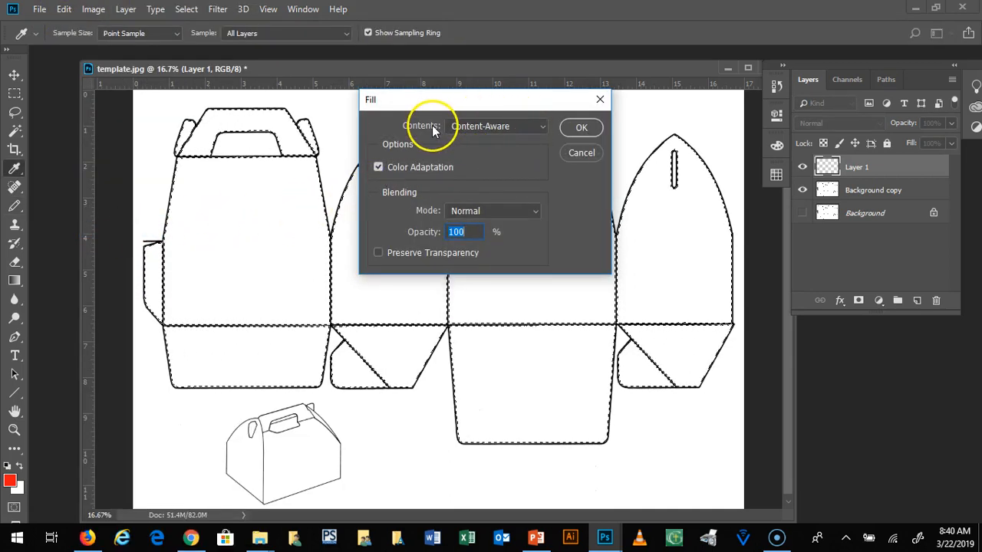
{"action": "left_click", "coordinate": [542, 128]}
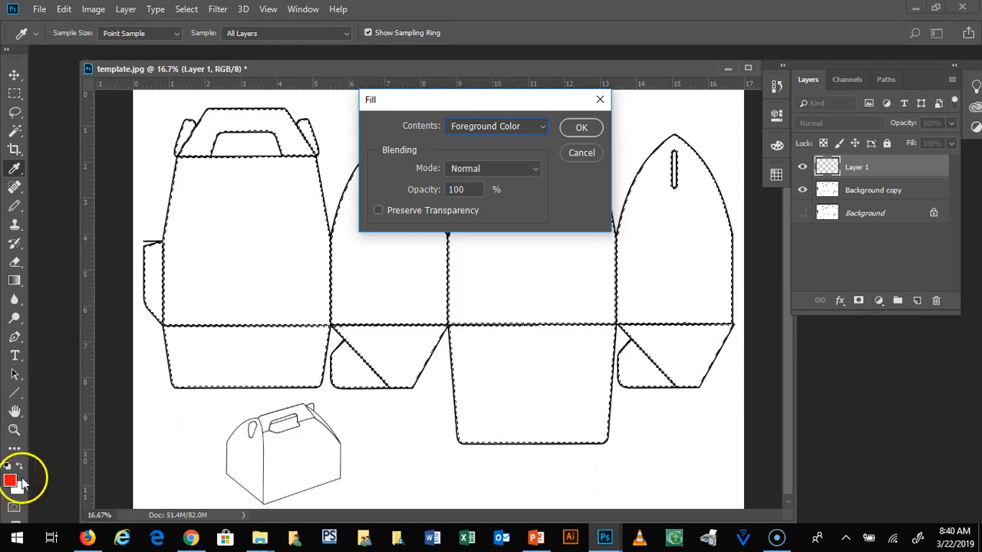
{"action": "left_click", "coordinate": [585, 126]}
{"action": "key", "text": "b"}
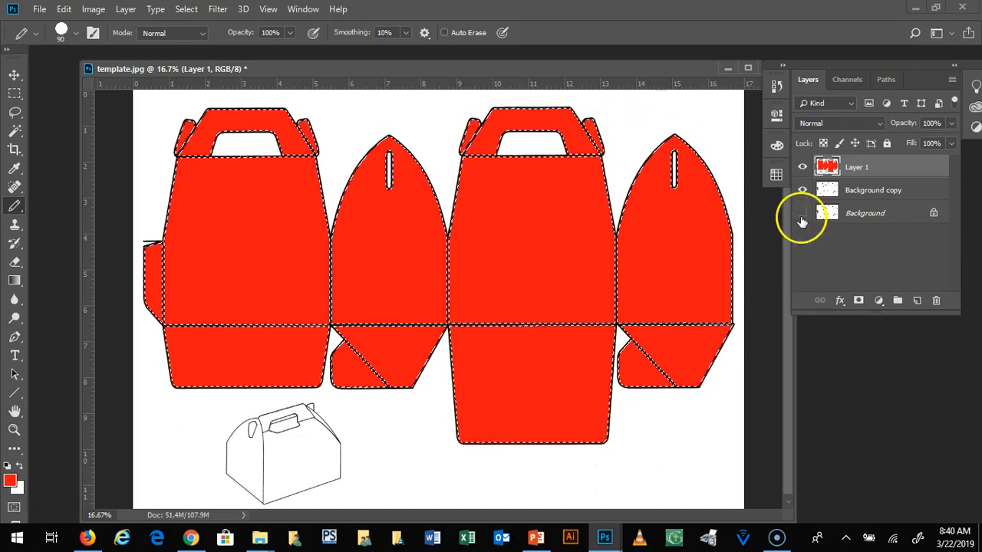
Step: Toggle the visibility of the red fill layer, try deleting the layer, and undo the deletion
{"action": "left_click", "coordinate": [802, 168]}
{"action": "left_click", "coordinate": [802, 168]}
{"action": "left_click_drag", "start_coordinate": [890, 170], "coordinate": [940, 300]}
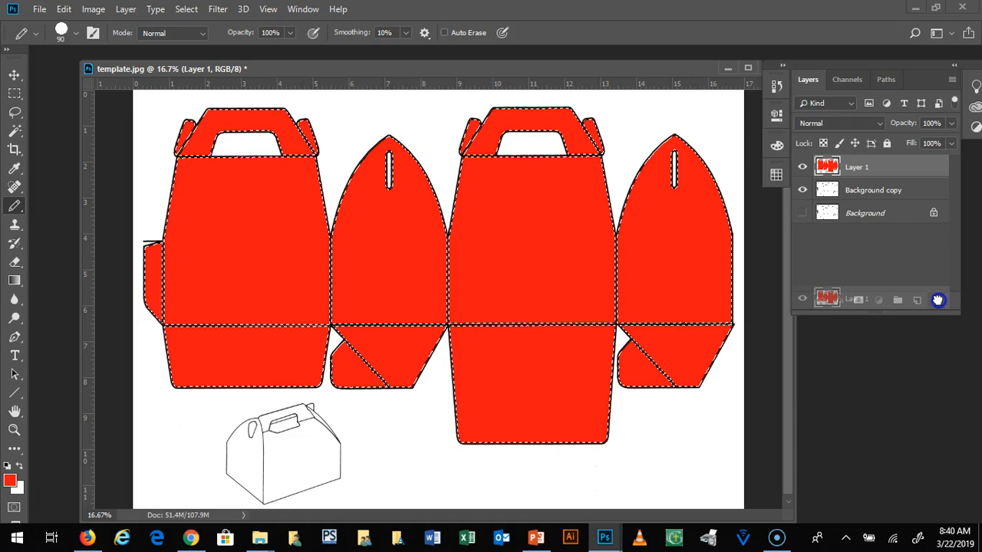
{"action": "left_click_drag", "start_coordinate": [937, 300], "coordinate": [937, 302]}
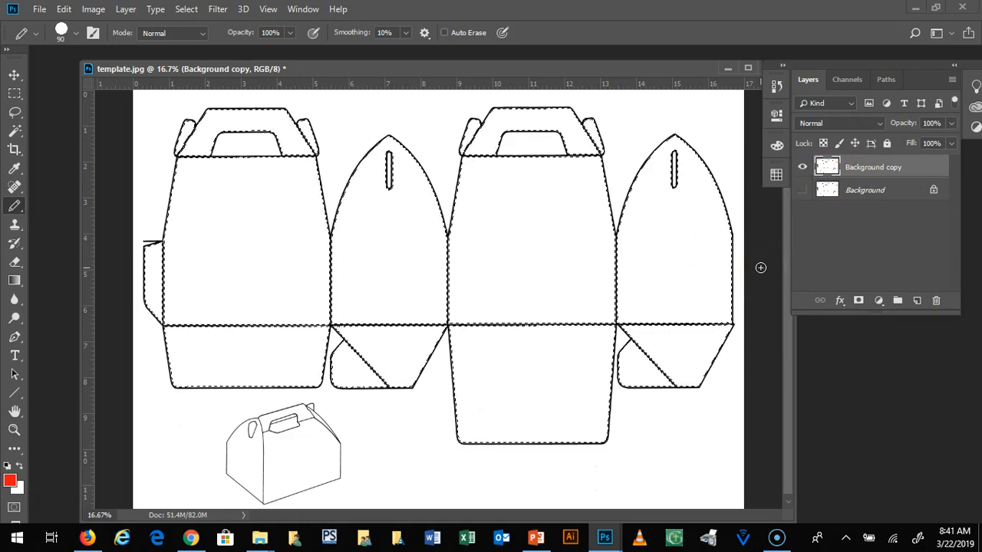
{"action": "key", "text": "ctrl+z"}
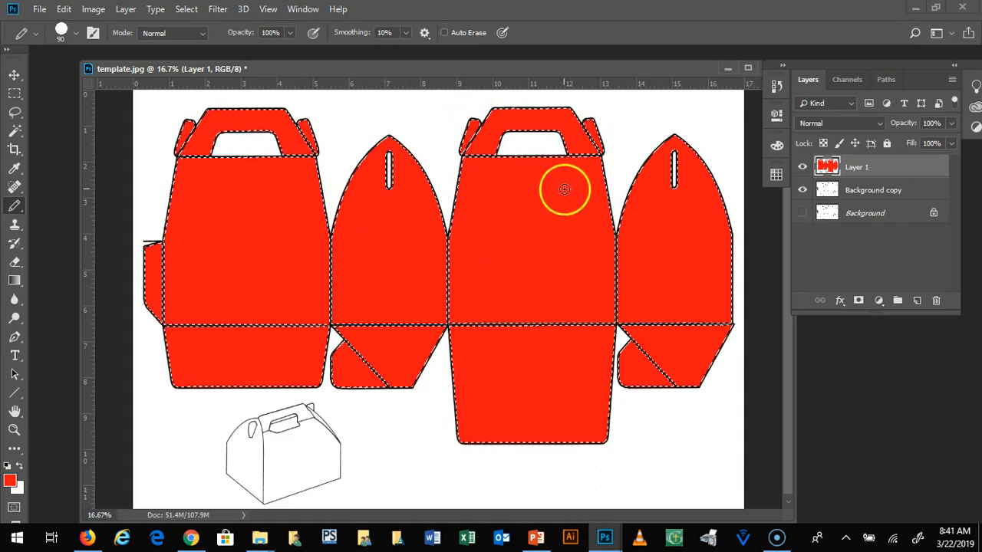
Step: Clear the selection and select the second panel with the Magic Wand on the Background copy layer
{"action": "left_click", "coordinate": [875, 191]}
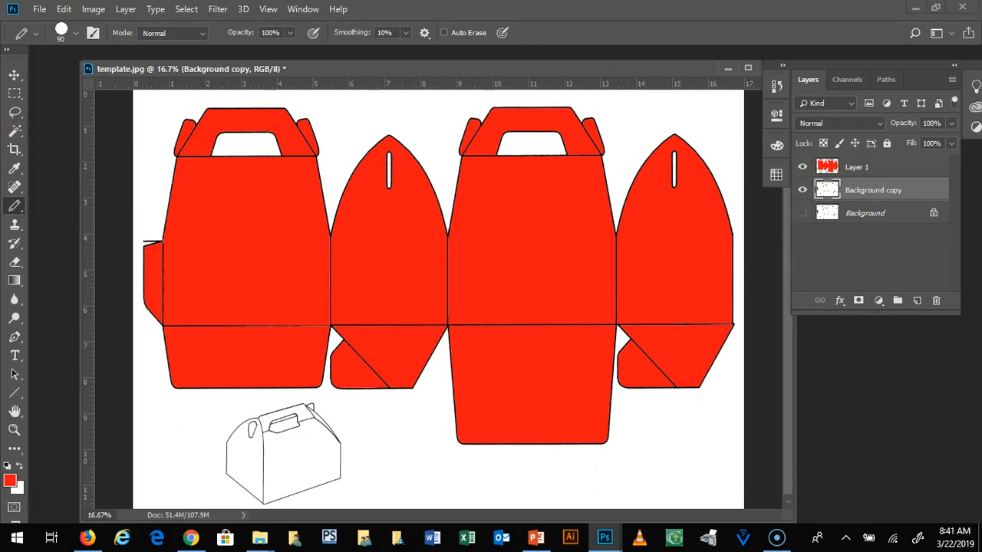
{"action": "left_click", "coordinate": [14, 132]}
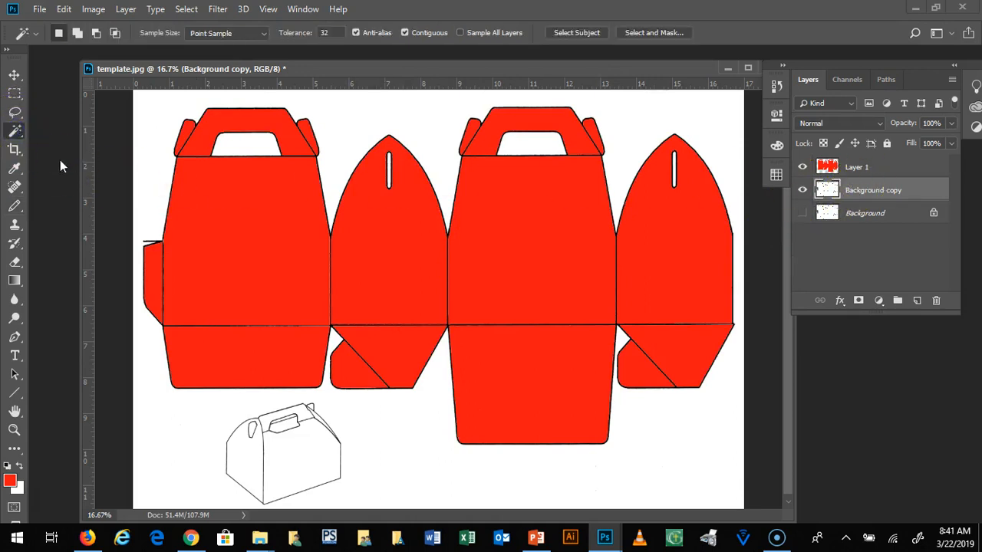
{"action": "left_click", "coordinate": [381, 233]}
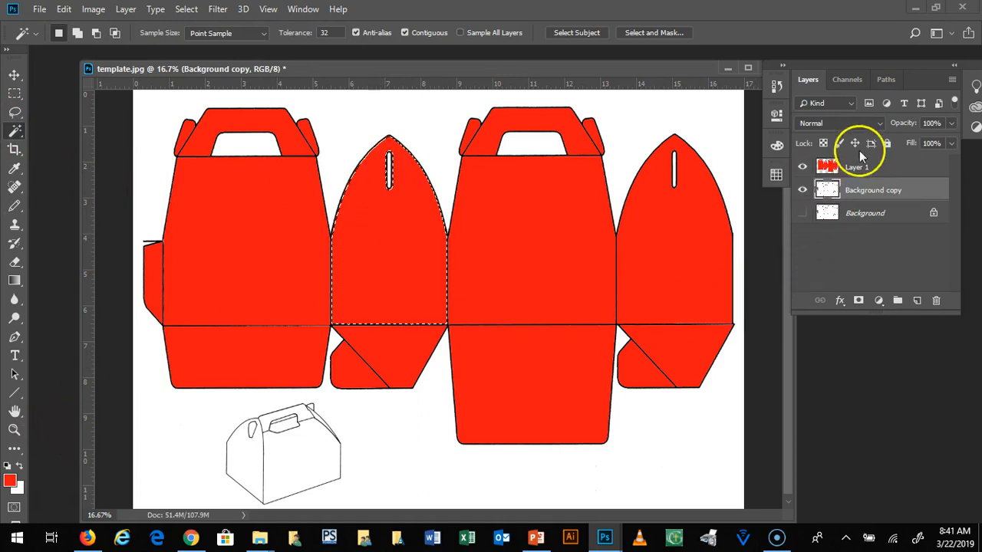
{"action": "left_click", "coordinate": [865, 165]}
{"action": "left_click", "coordinate": [919, 190]}
{"action": "left_click", "coordinate": [909, 165]}
{"action": "left_click", "coordinate": [911, 194]}
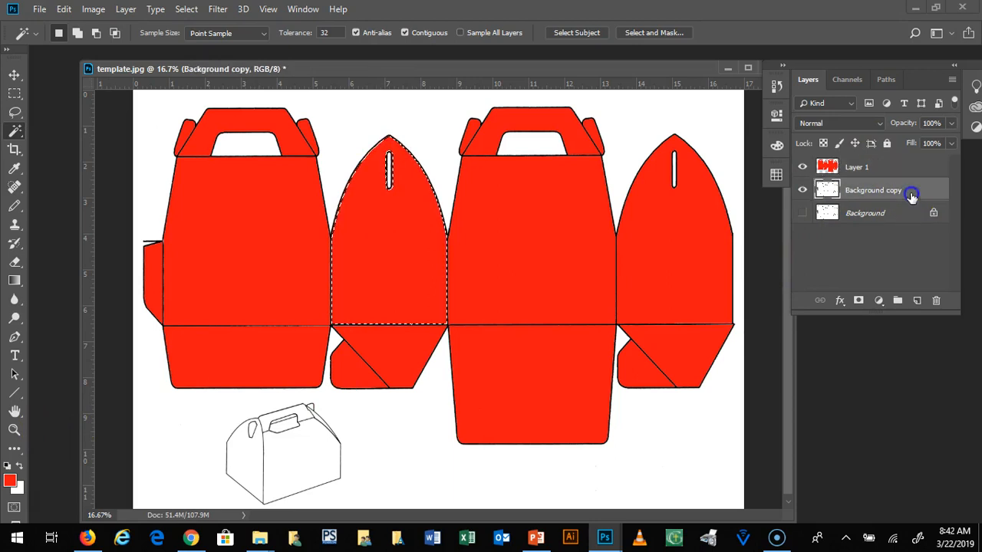
Step: Select both pointed side panels and both handle areas together with the Magic Wand on Background copy
{"action": "left_click", "coordinate": [677, 226]}
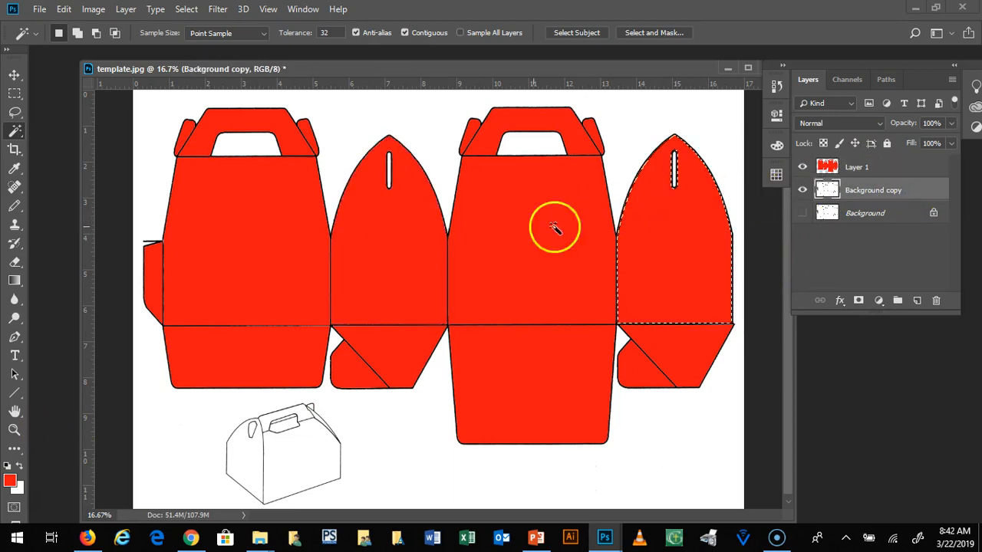
{"action": "key", "text": "shift"}
{"action": "left_click", "coordinate": [389, 228], "text": "shift"}
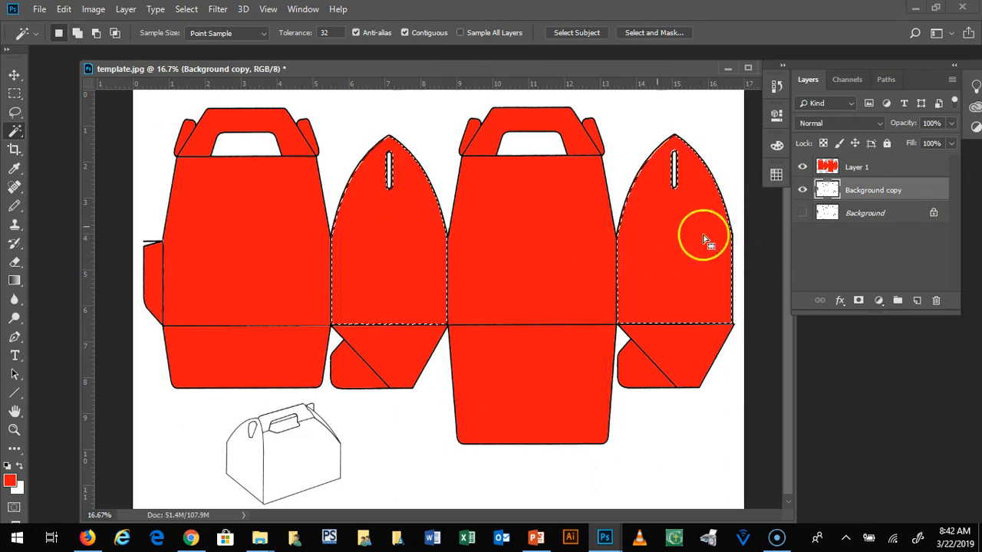
{"action": "left_click", "coordinate": [507, 122], "text": "shift"}
{"action": "left_click", "coordinate": [220, 115], "text": "shift"}
Step: Set the foreground color to a bright purple and add a new layer above Layer 1
{"action": "left_click", "coordinate": [880, 166]}
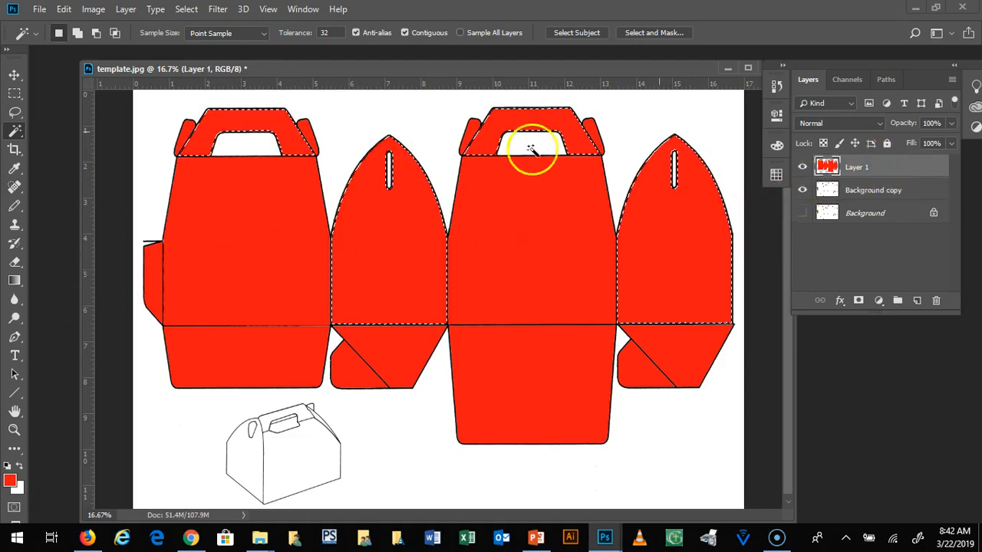
{"action": "left_click", "coordinate": [10, 481]}
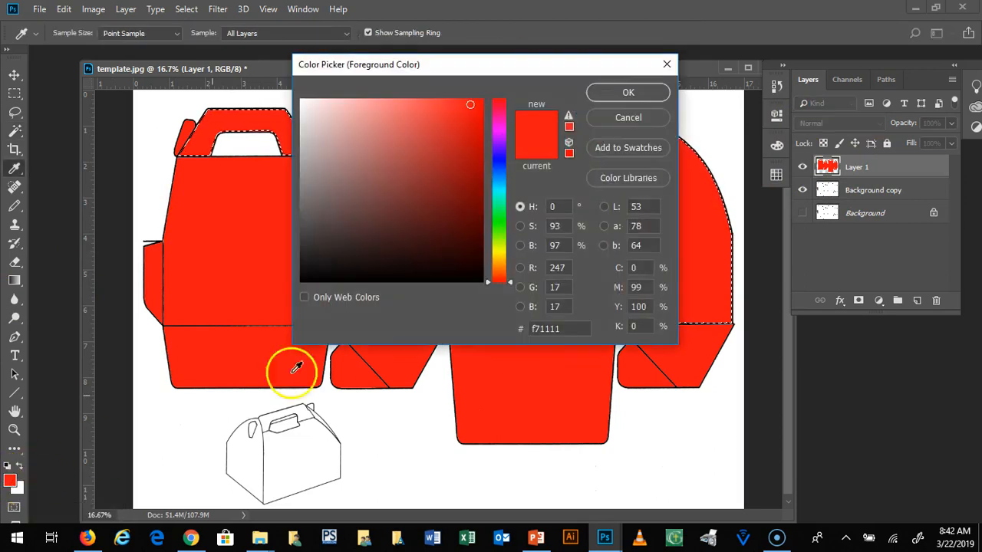
{"action": "mouse_move", "coordinate": [511, 151]}
{"action": "left_mouse_down"}
{"action": "mouse_move", "coordinate": [502, 279]}
{"action": "mouse_move", "coordinate": [512, 243]}
{"action": "mouse_move", "coordinate": [510, 135]}
{"action": "left_mouse_up"}
{"action": "left_click", "coordinate": [469, 106]}
{"action": "mouse_move", "coordinate": [467, 104]}
{"action": "left_mouse_down"}
{"action": "mouse_move", "coordinate": [460, 167]}
{"action": "mouse_move", "coordinate": [435, 160]}
{"action": "mouse_move", "coordinate": [445, 160]}
{"action": "mouse_move", "coordinate": [438, 145]}
{"action": "left_mouse_up"}
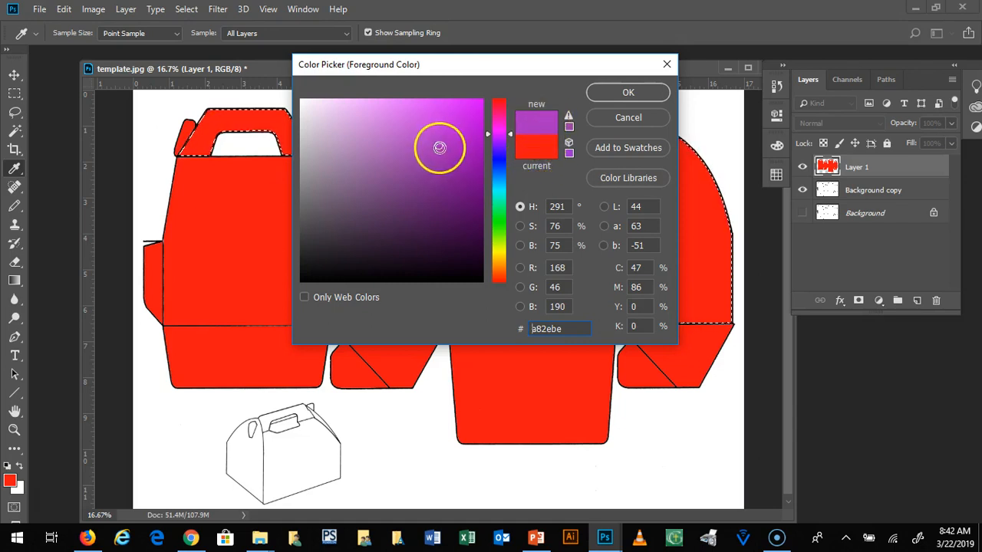
{"action": "left_click_drag", "start_coordinate": [439, 147], "coordinate": [447, 123]}
{"action": "left_click", "coordinate": [623, 93]}
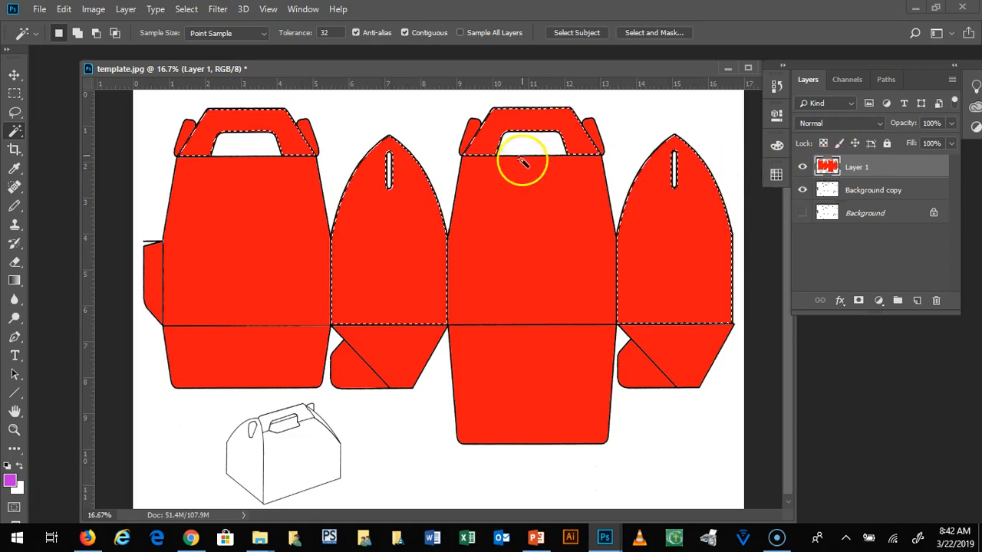
{"action": "left_click", "coordinate": [918, 302]}
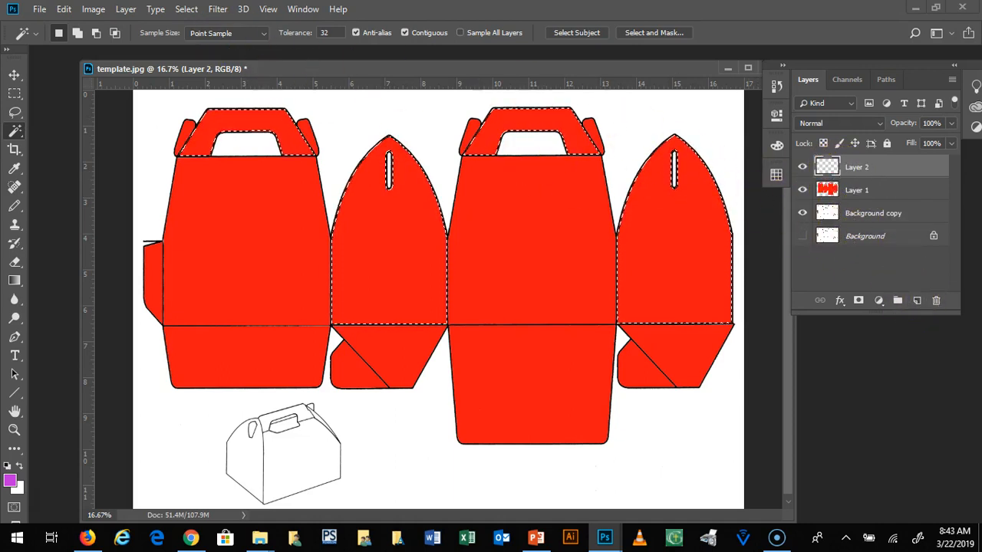
{"action": "left_click", "coordinate": [63, 9]}
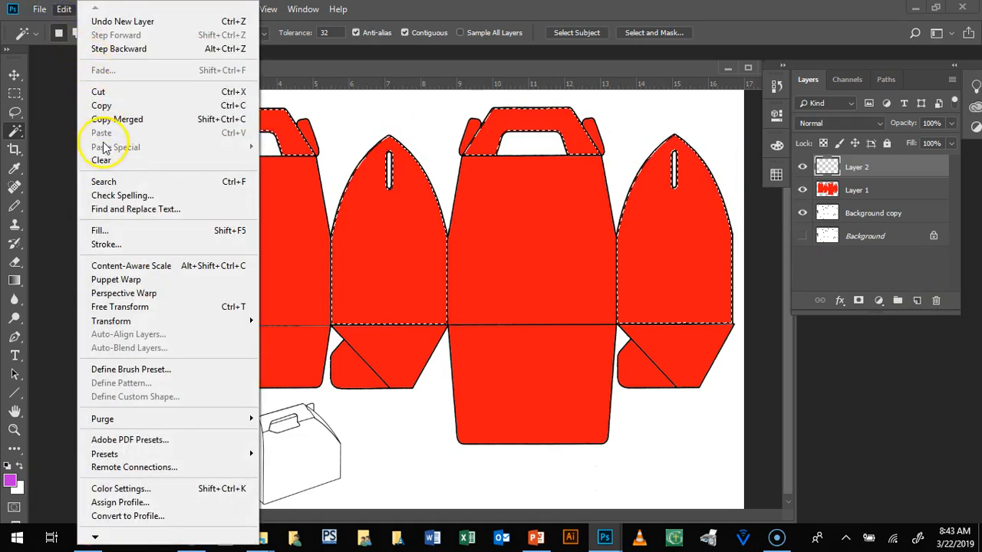
{"action": "left_click", "coordinate": [106, 244]}
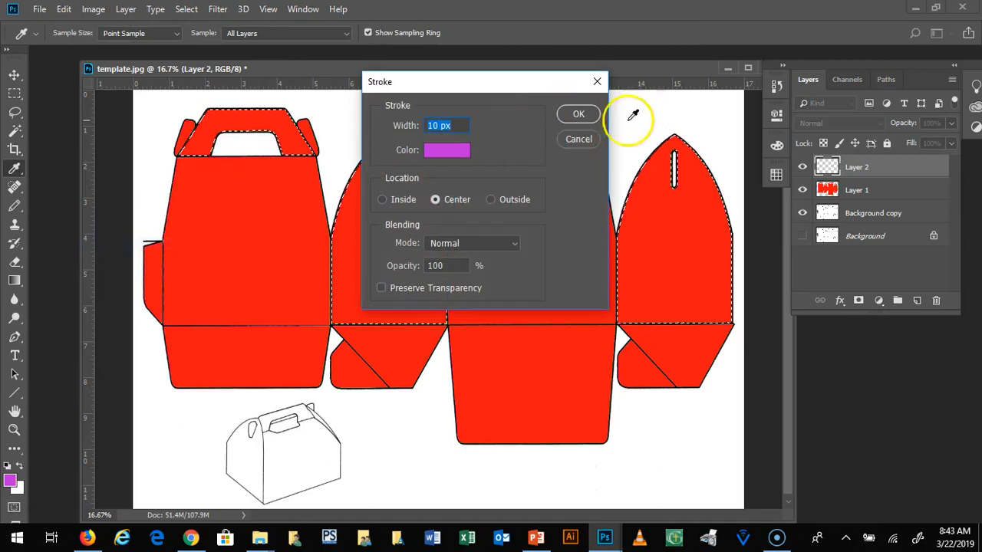
{"action": "left_click", "coordinate": [578, 139]}
Step: Fill the selected side panels and handles on Layer 2 with the purple foreground color at 100% opacity
{"action": "left_click", "coordinate": [64, 9]}
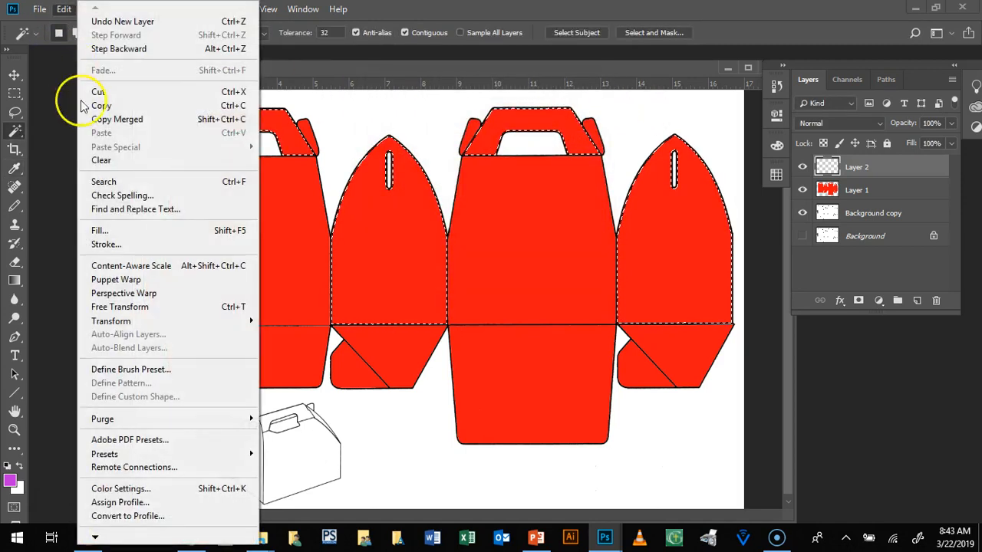
{"action": "left_click", "coordinate": [108, 230]}
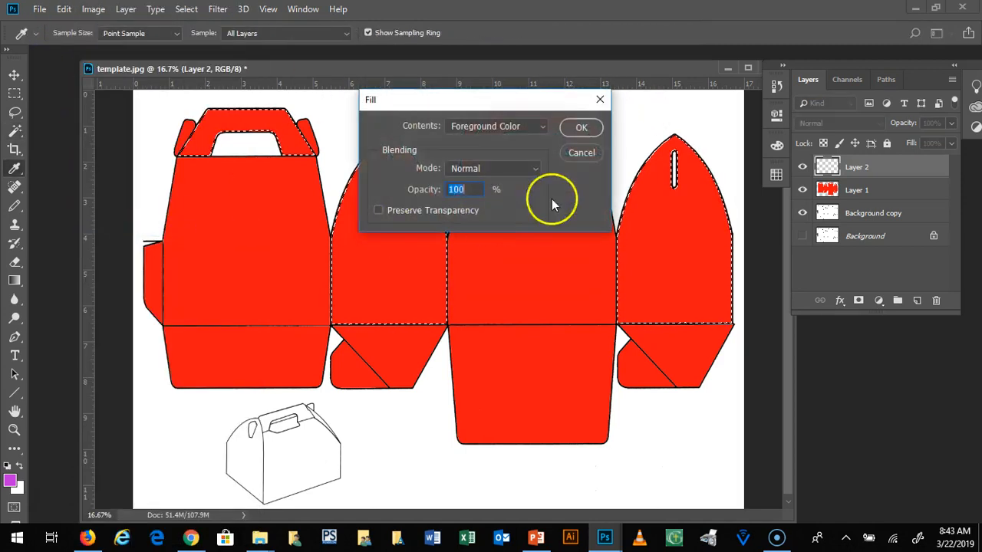
{"action": "left_click", "coordinate": [580, 128]}
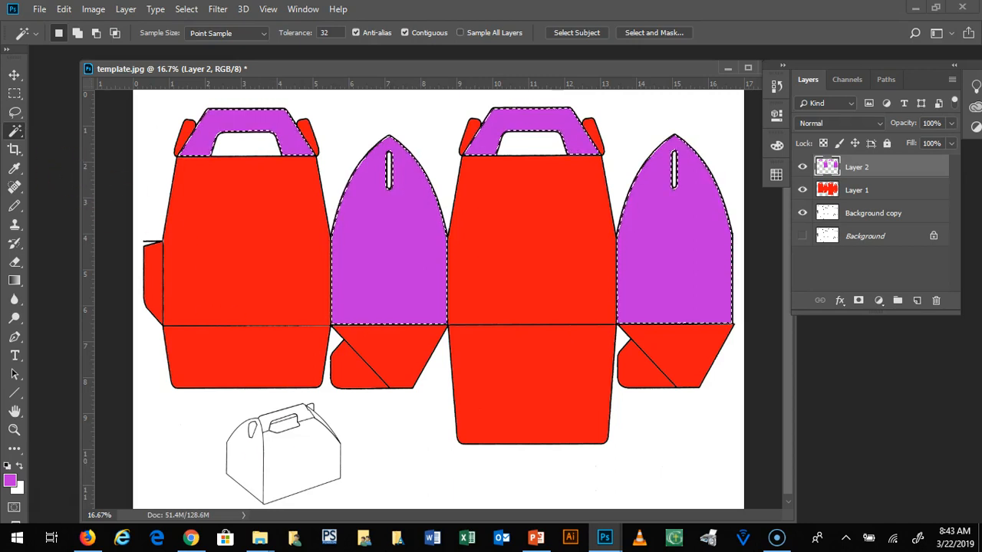
Step: Switch to the Quick Selection tool and clear the selection around the purple areas
{"action": "right_click", "coordinate": [14, 132]}
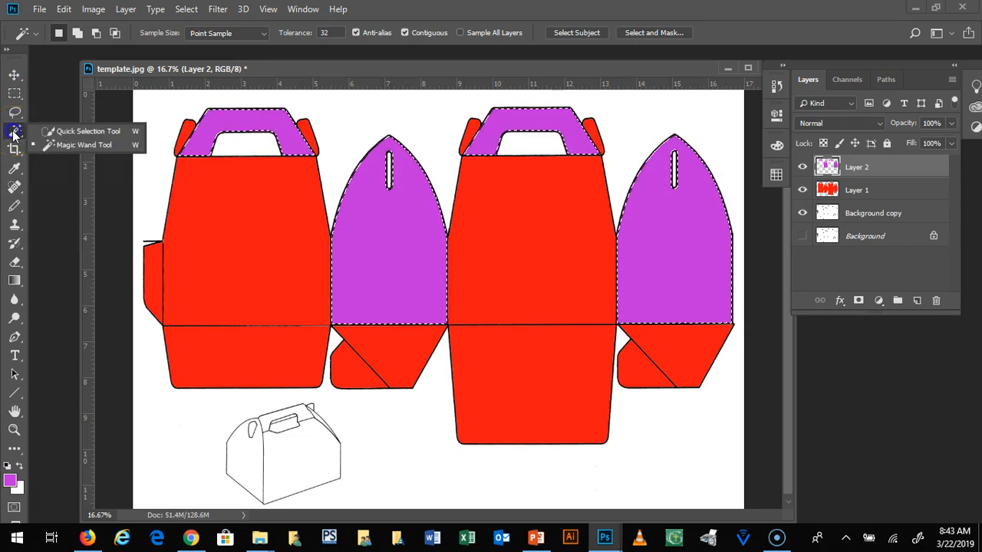
{"action": "left_click", "coordinate": [52, 132]}
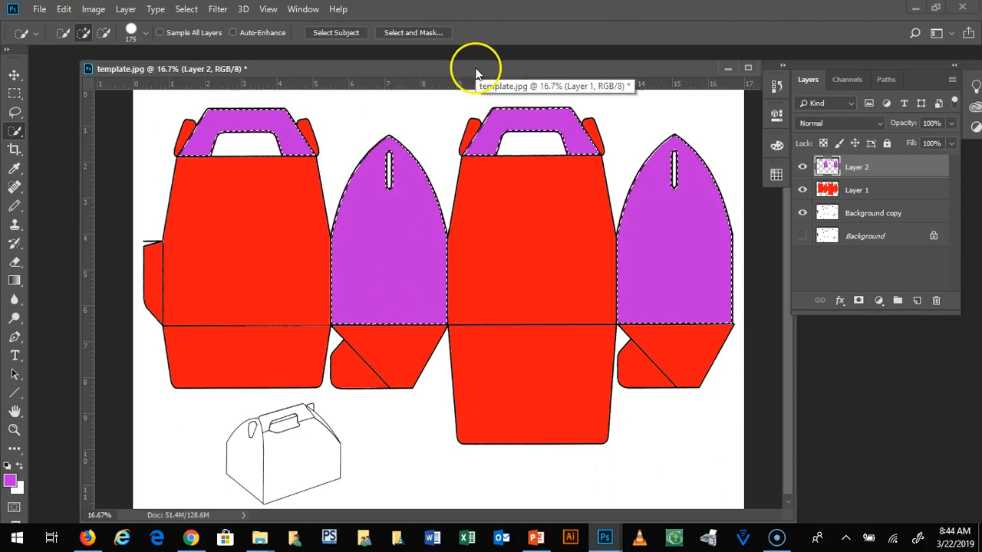
{"action": "key", "text": "ctrl+d"}
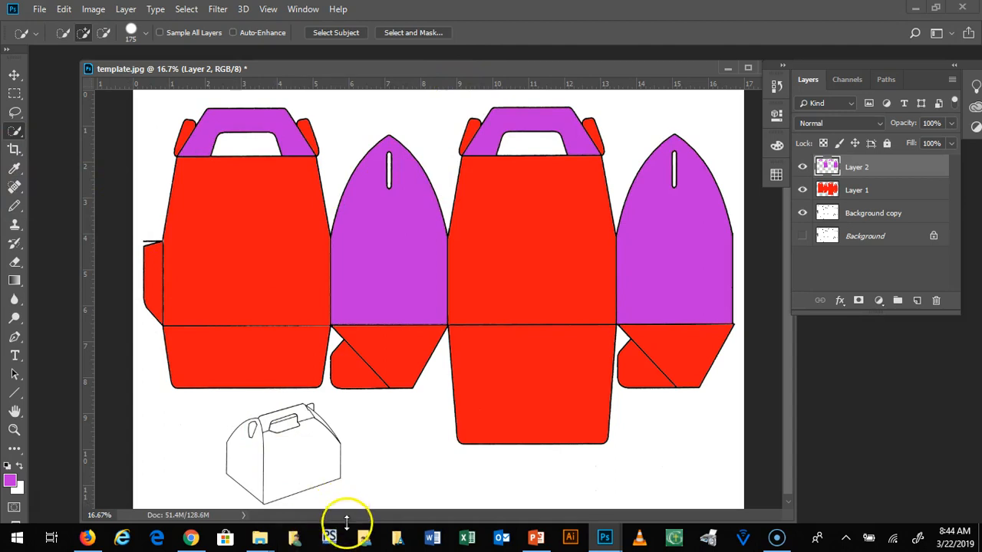
Step: Open the THWACK image from the Happy Box Image resources folder as a separate document and position its window over the template
{"action": "left_click", "coordinate": [260, 541]}
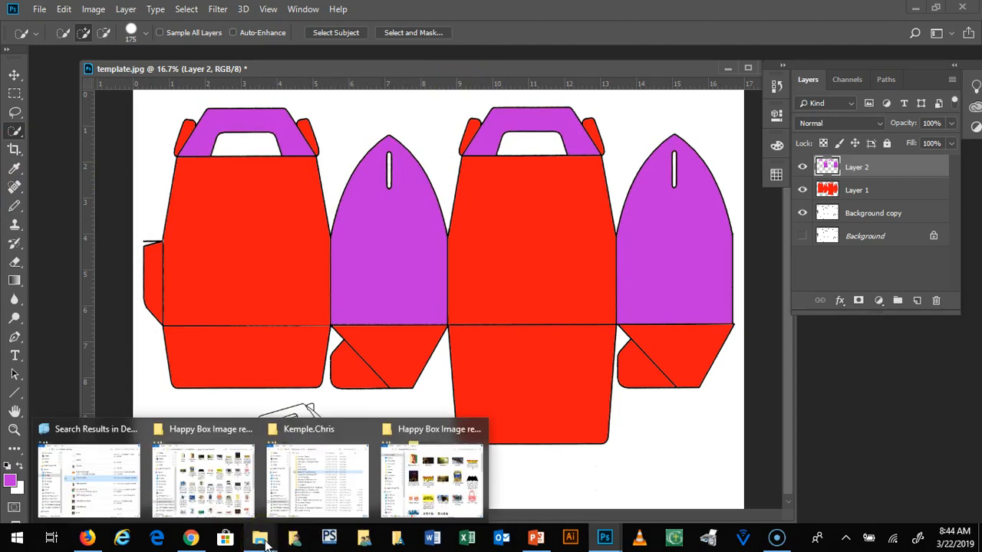
{"action": "mouse_move", "coordinate": [427, 435]}
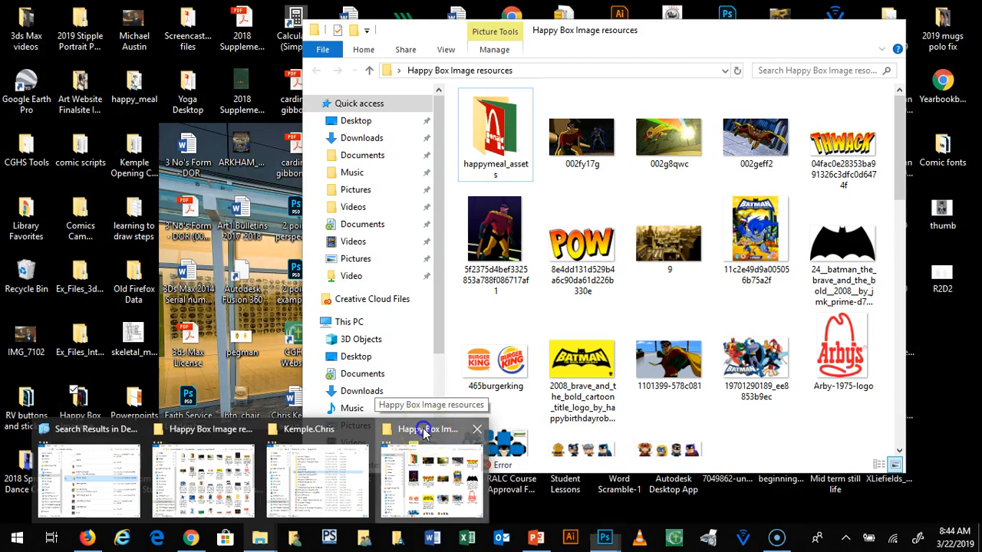
{"action": "left_click", "coordinate": [427, 434]}
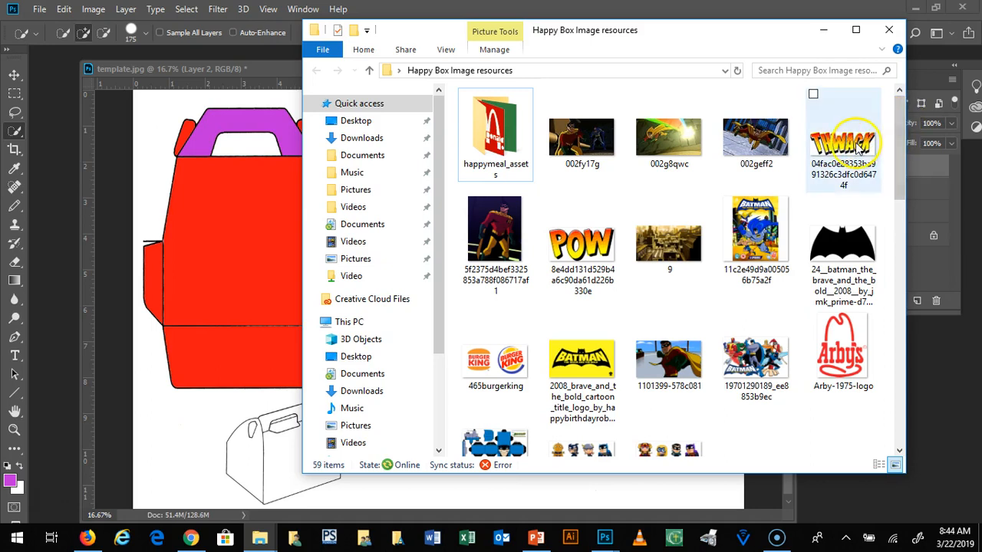
{"action": "left_click_drag", "start_coordinate": [857, 145], "coordinate": [64, 124]}
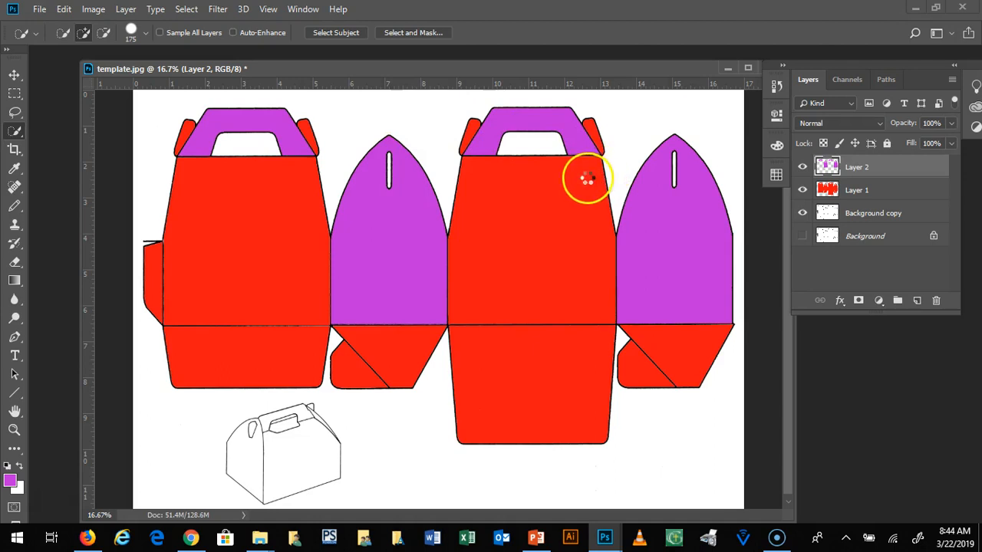
{"action": "left_click_drag", "start_coordinate": [147, 54], "coordinate": [167, 80]}
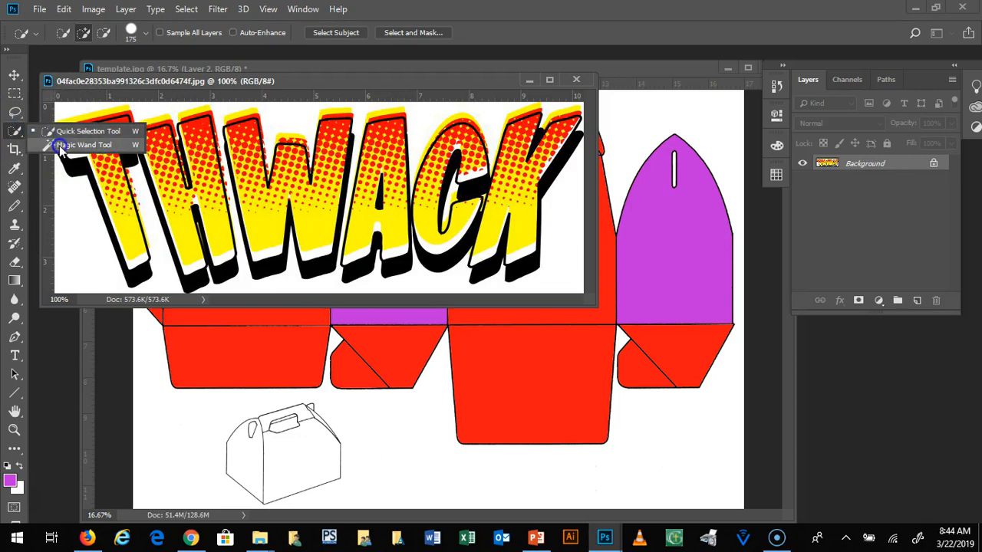
Step: Select the white background around the THWACK lettering with the Magic Wand and switch to the Move tool
{"action": "left_click", "coordinate": [62, 147]}
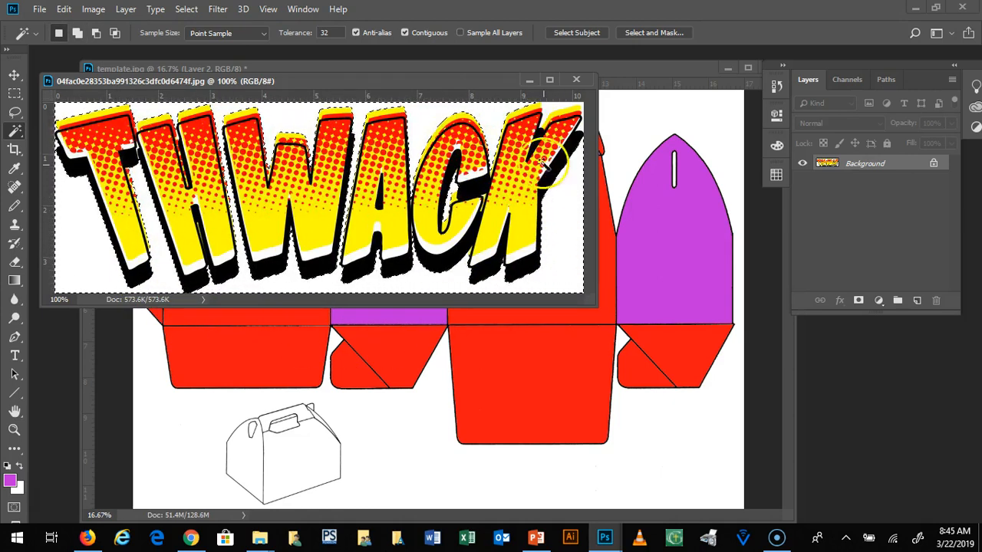
{"action": "left_click", "coordinate": [635, 132]}
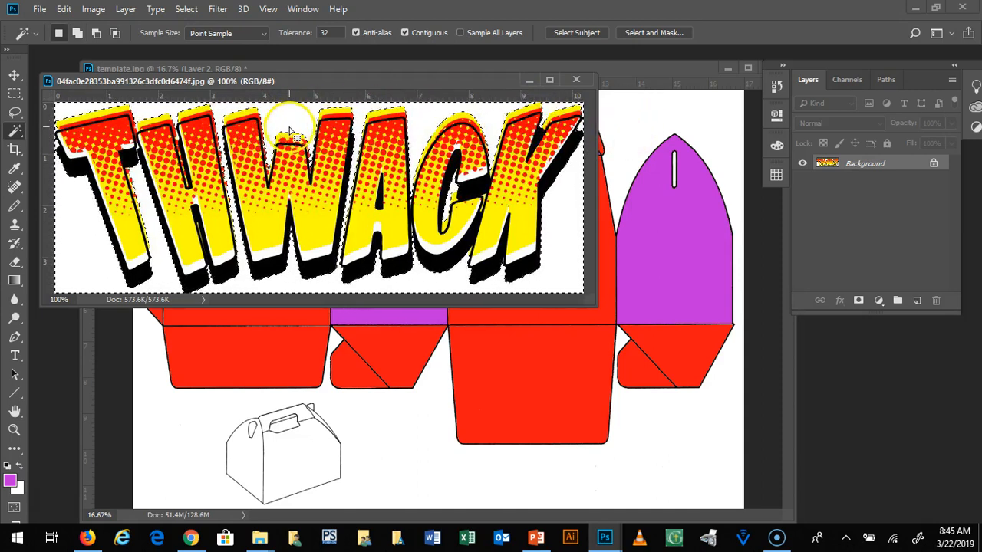
{"action": "left_click", "coordinate": [17, 79]}
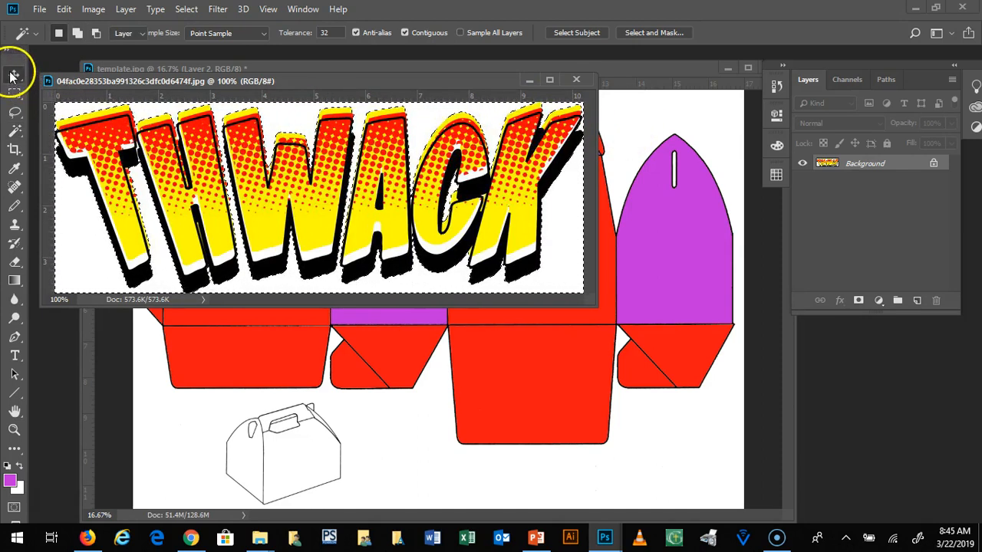
Step: Try moving the selected white background from the THWACK image onto the template, and delete the resulting layer
{"action": "left_click_drag", "start_coordinate": [547, 269], "coordinate": [603, 284]}
{"action": "left_click_drag", "start_coordinate": [696, 292], "coordinate": [564, 273]}
{"action": "left_click_drag", "start_coordinate": [896, 164], "coordinate": [938, 305]}
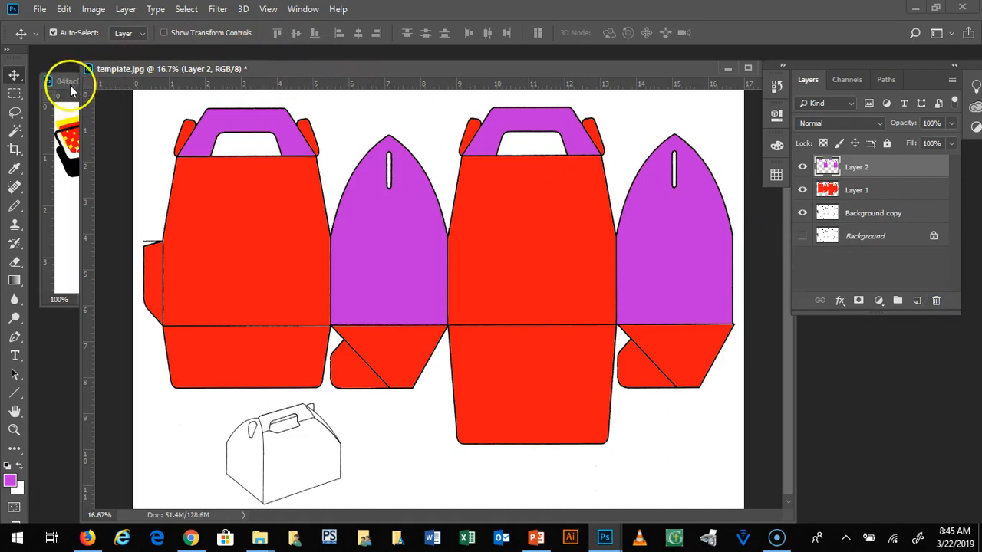
Step: Invert the selection in the THWACK image to select the lettering instead of its white background
{"action": "left_click", "coordinate": [63, 108]}
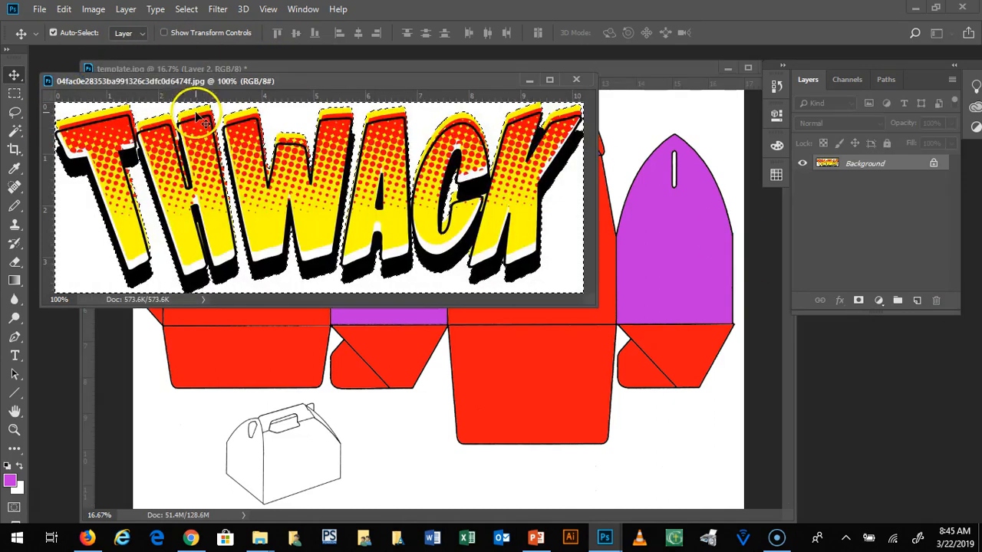
{"action": "left_click", "coordinate": [188, 9]}
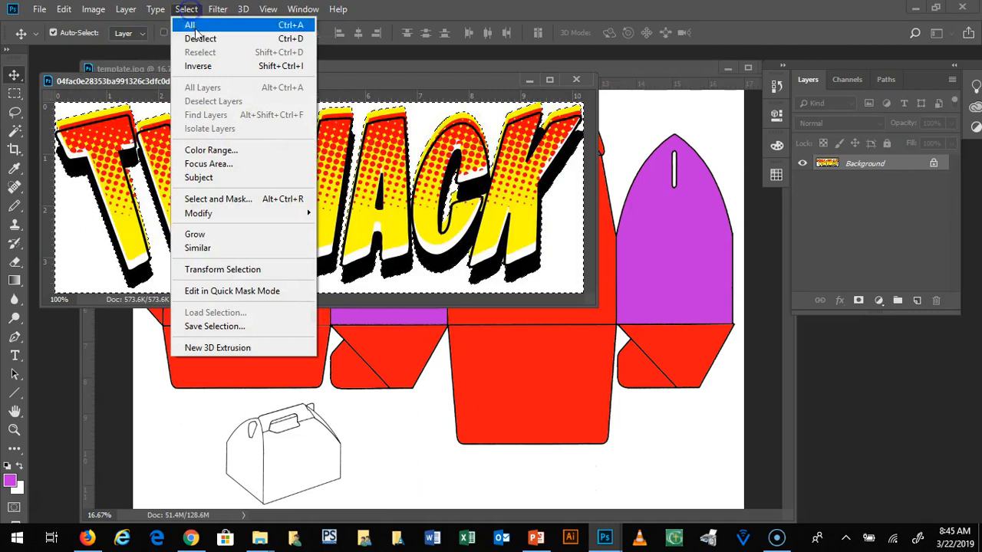
{"action": "left_click", "coordinate": [201, 67]}
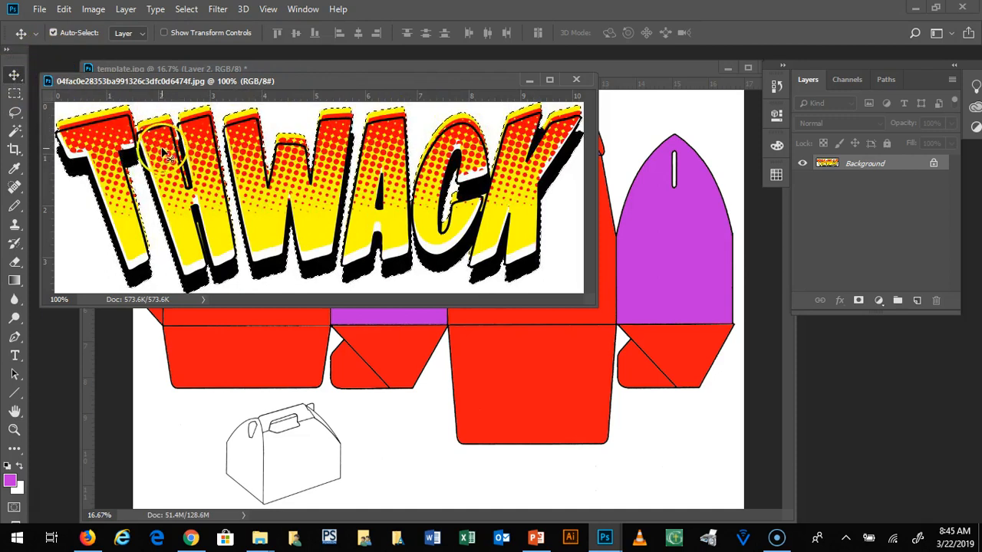
Step: Copy the selected THWACK lettering into the template, position it on the upper part of the second large red panel, and inspect it up close
{"action": "left_click_drag", "start_coordinate": [107, 122], "coordinate": [510, 400]}
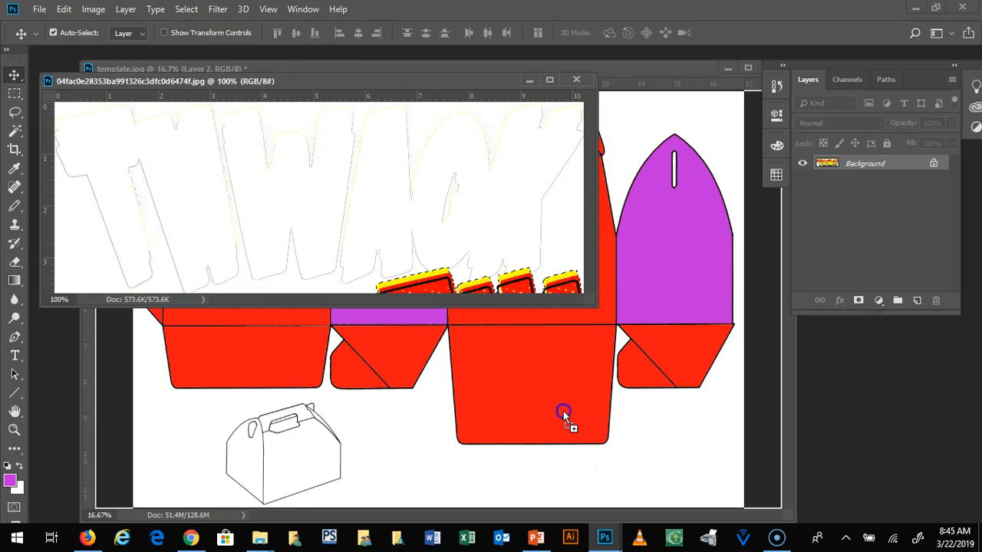
{"action": "left_click_drag", "start_coordinate": [643, 434], "coordinate": [495, 207]}
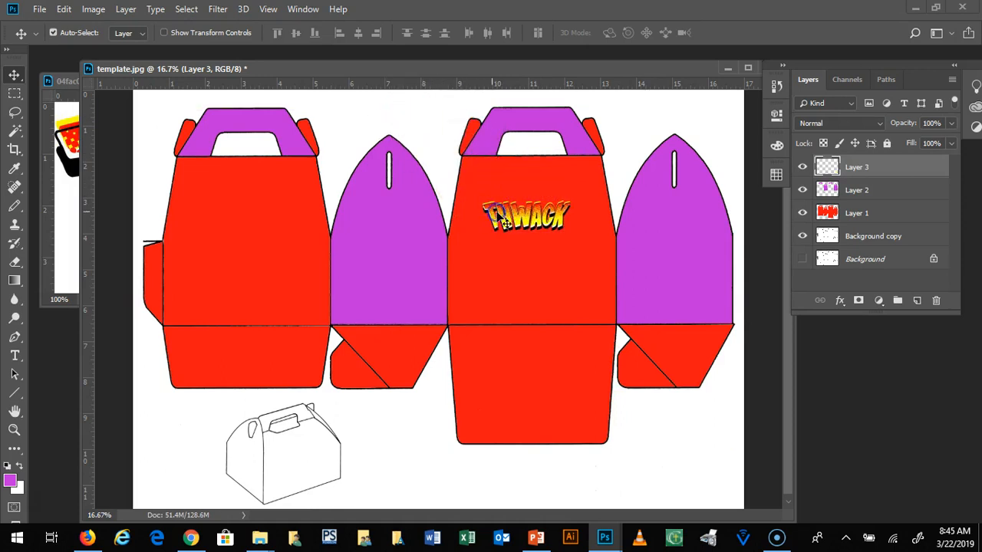
{"action": "left_click", "coordinate": [14, 429]}
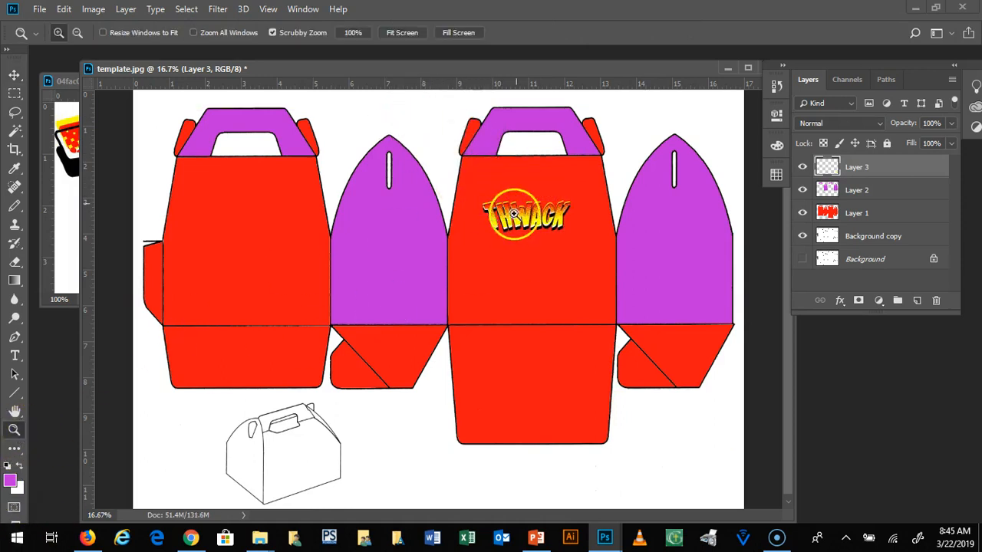
{"action": "left_click", "coordinate": [524, 222]}
{"action": "left_click", "coordinate": [524, 223]}
{"action": "left_click", "coordinate": [285, 254]}
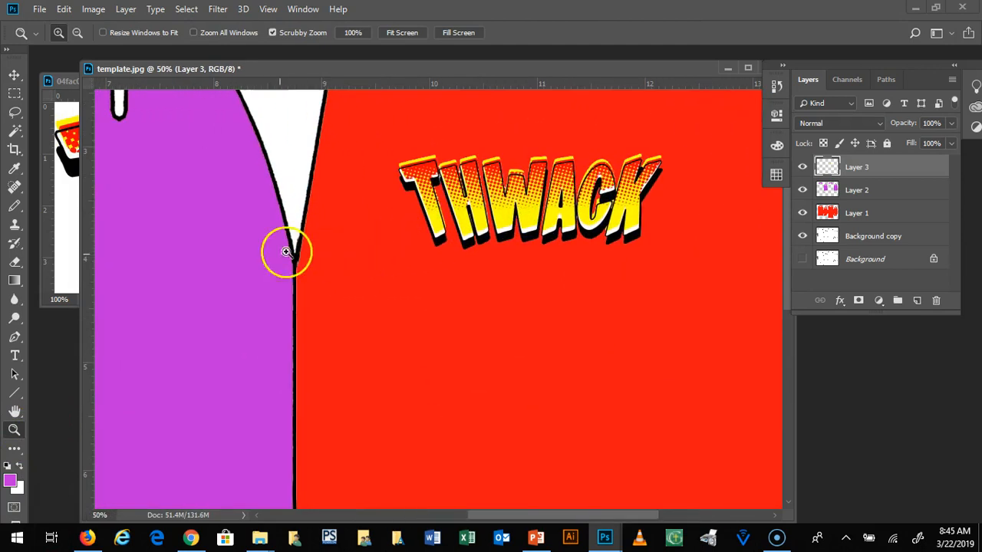
{"action": "left_click", "coordinate": [74, 80]}
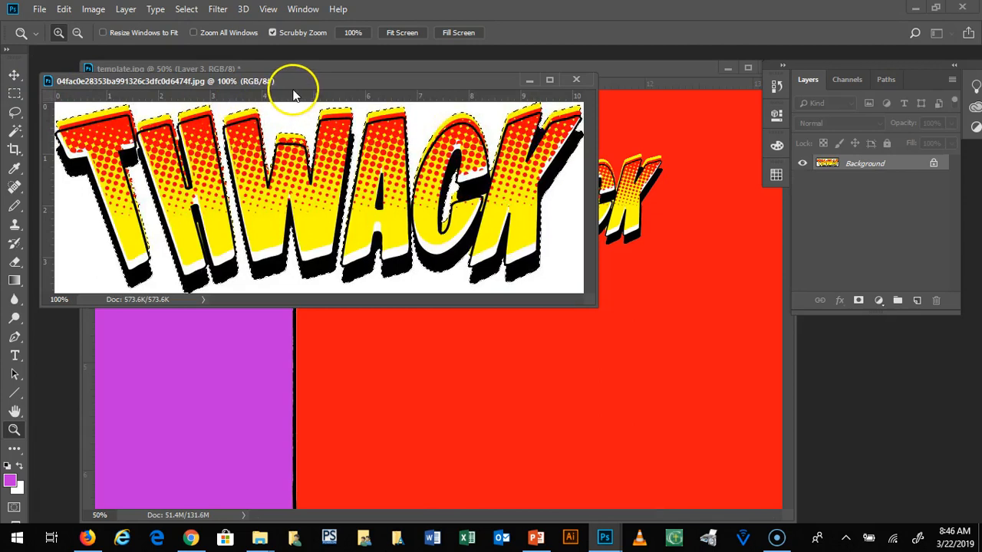
{"action": "key", "text": "ctrl+d"}
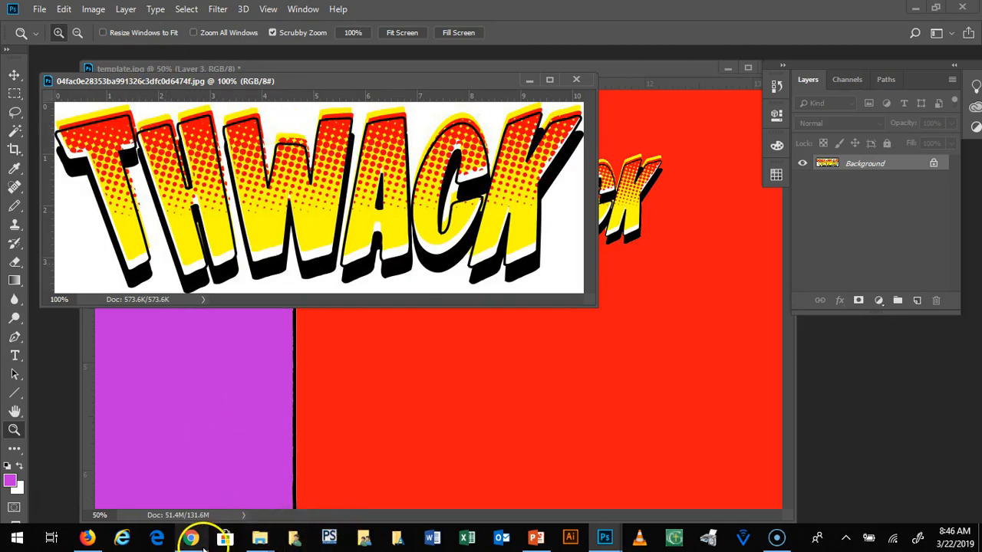
{"action": "mouse_move", "coordinate": [198, 541]}
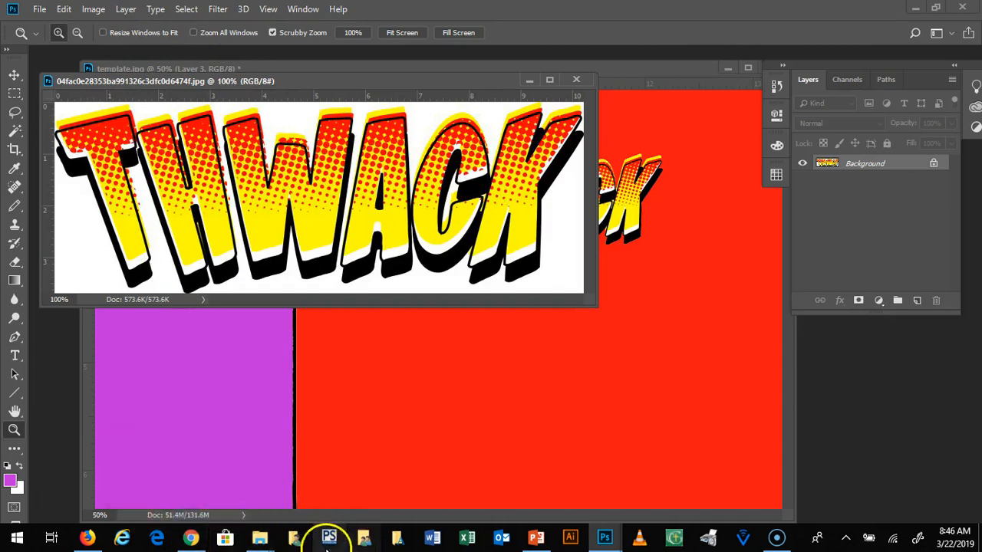
{"action": "mouse_move", "coordinate": [259, 542]}
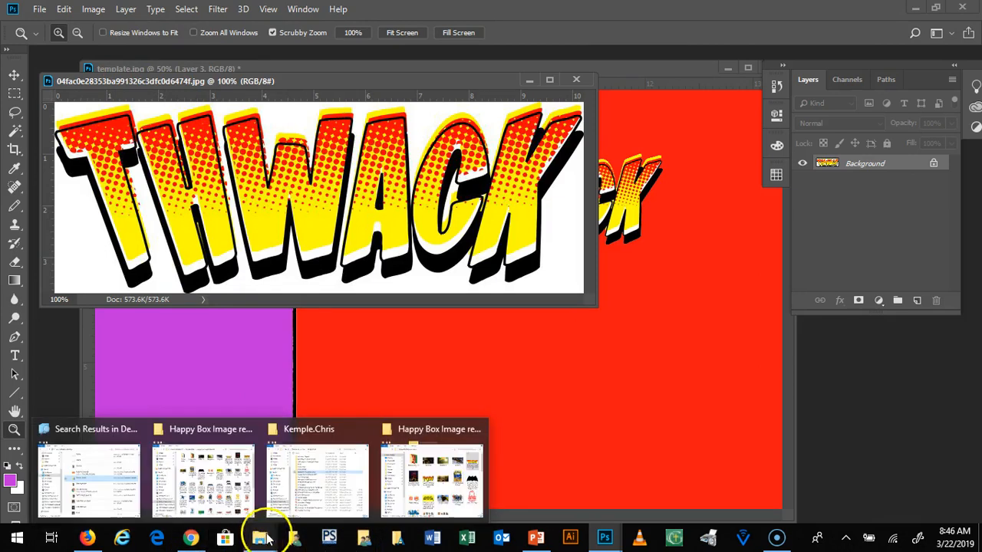
{"action": "left_click", "coordinate": [443, 445]}
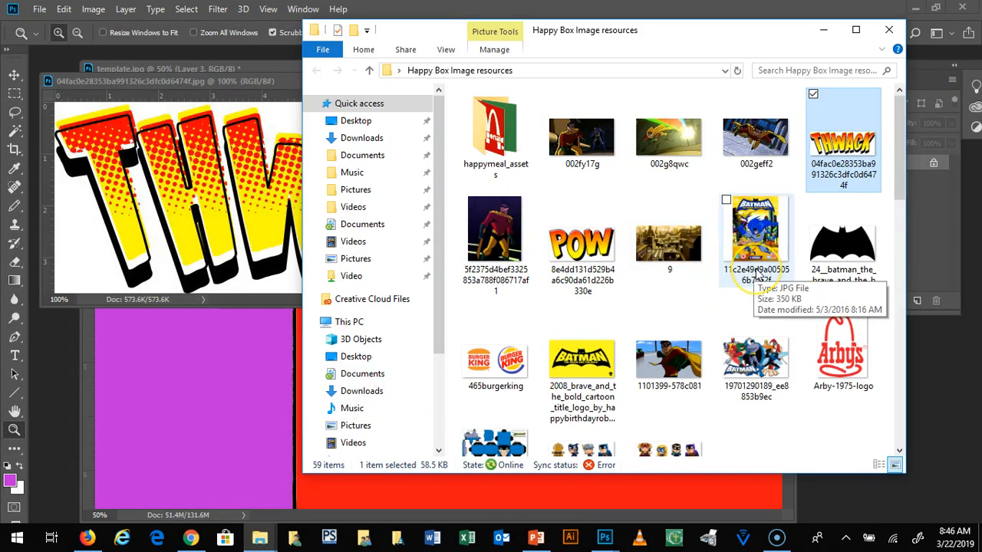
{"action": "left_click_drag", "start_coordinate": [663, 354], "coordinate": [244, 53]}
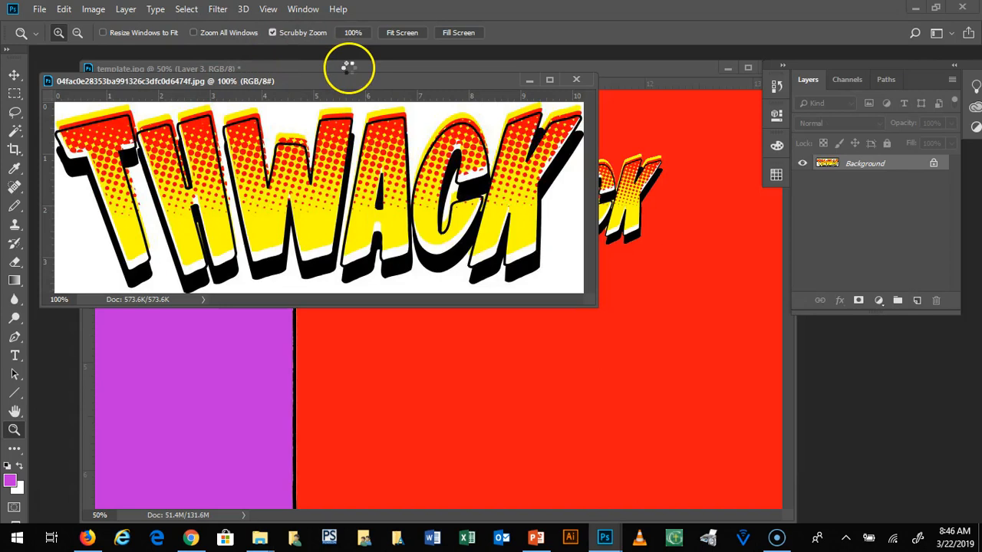
{"action": "left_click_drag", "start_coordinate": [181, 61], "coordinate": [187, 72]}
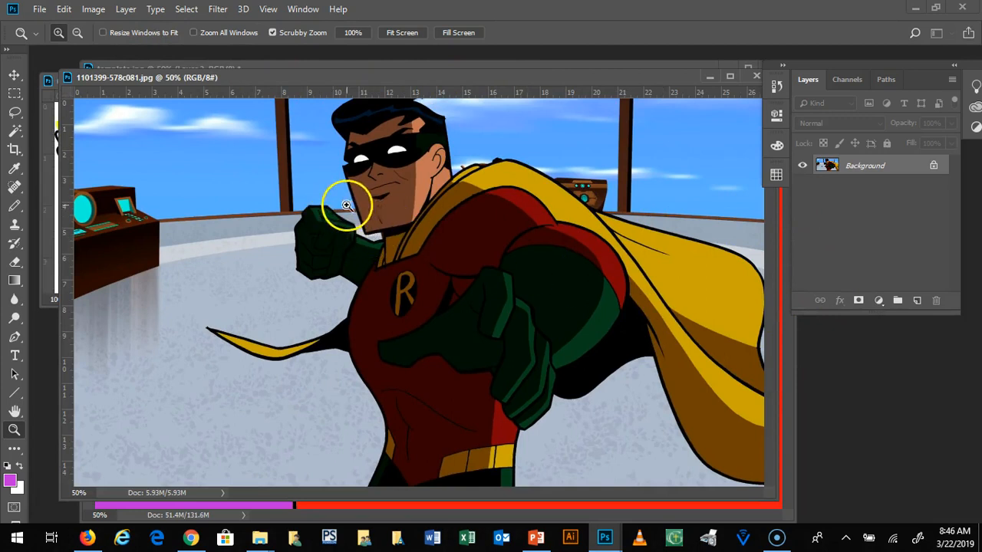
{"action": "left_click_drag", "start_coordinate": [412, 77], "coordinate": [379, 84]}
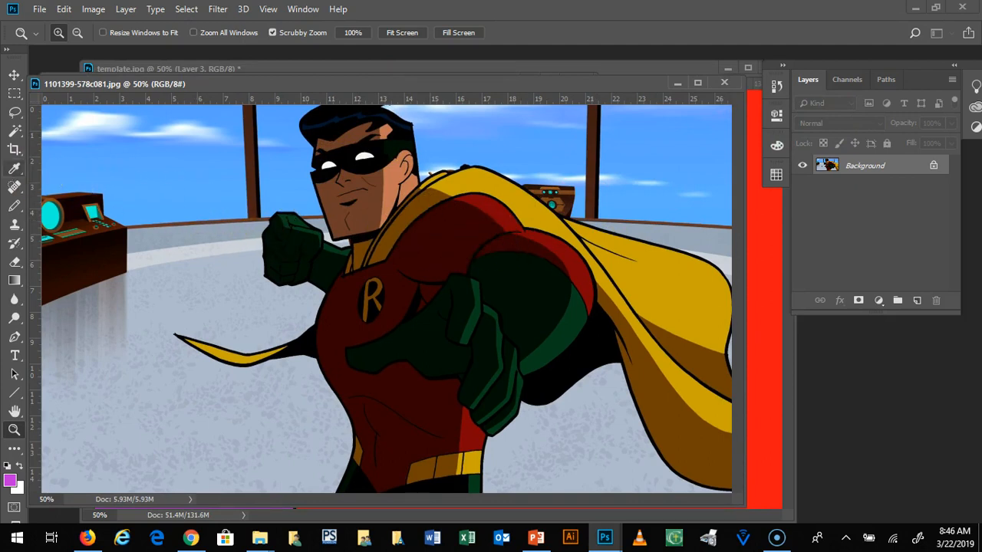
Step: Try outlining the edge of Robin's face freehand with the Lasso tool, and clear the selection
{"action": "left_click", "coordinate": [14, 111]}
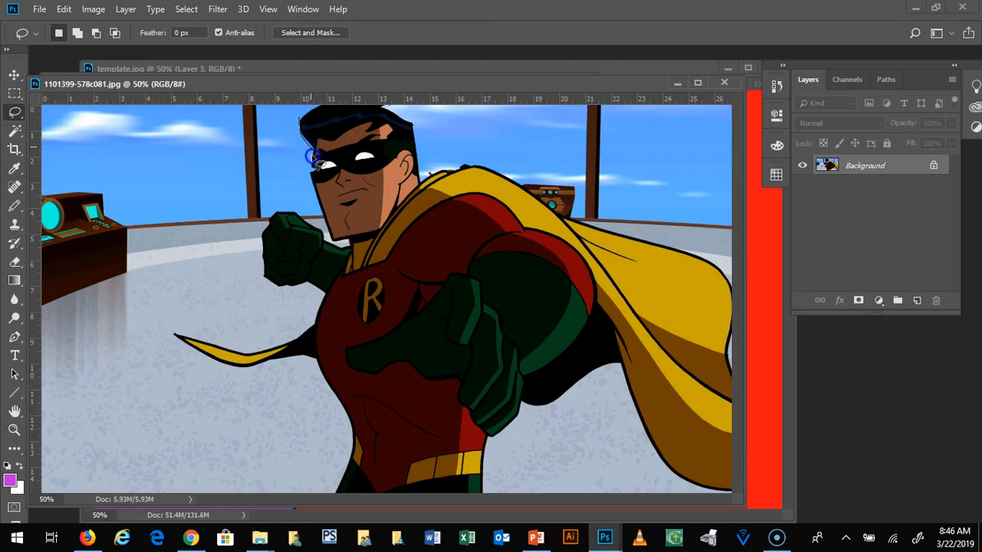
{"action": "mouse_move", "coordinate": [326, 234]}
{"action": "left_mouse_down"}
{"action": "mouse_move", "coordinate": [284, 221]}
{"action": "mouse_move", "coordinate": [260, 157]}
{"action": "mouse_move", "coordinate": [301, 121]}
{"action": "left_mouse_up"}
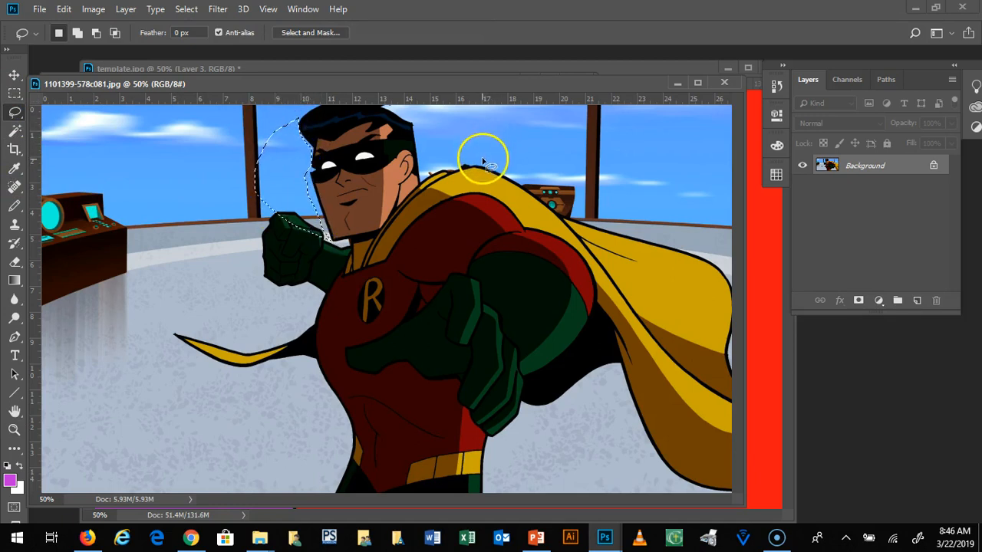
{"action": "key", "text": "ctrl+d"}
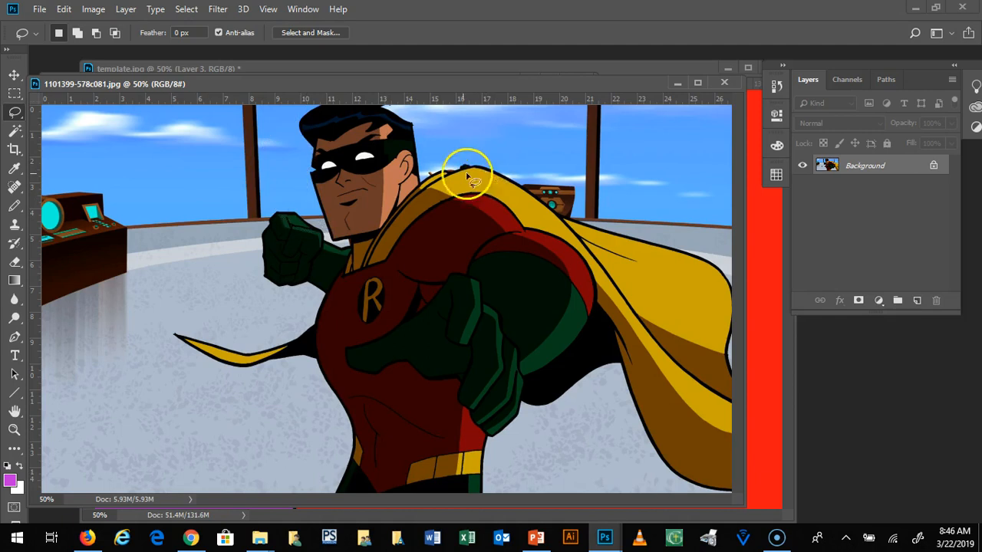
Step: Try drawing a straight-edged selection around Robin's shoulder and cape with the Polygonal Lasso tool, and discard it
{"action": "right_click", "coordinate": [14, 116]}
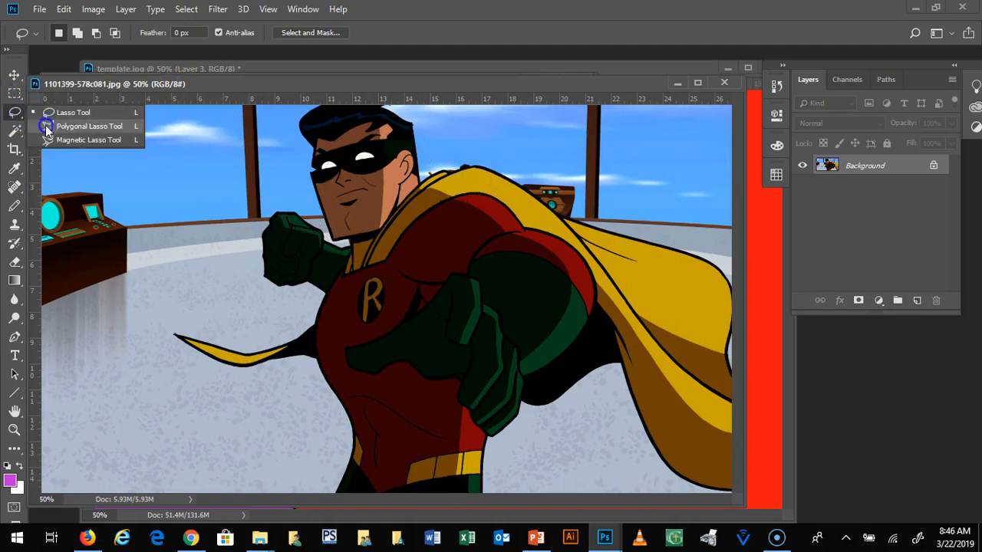
{"action": "left_click", "coordinate": [46, 125]}
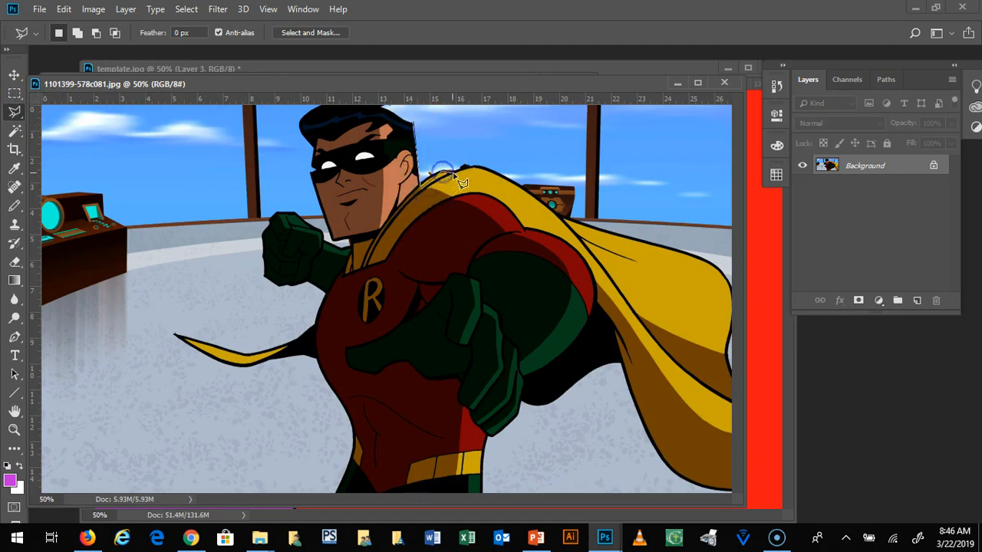
{"action": "left_click", "coordinate": [551, 206]}
{"action": "left_click", "coordinate": [426, 282]}
{"action": "left_click", "coordinate": [366, 249]}
{"action": "left_click", "coordinate": [390, 150]}
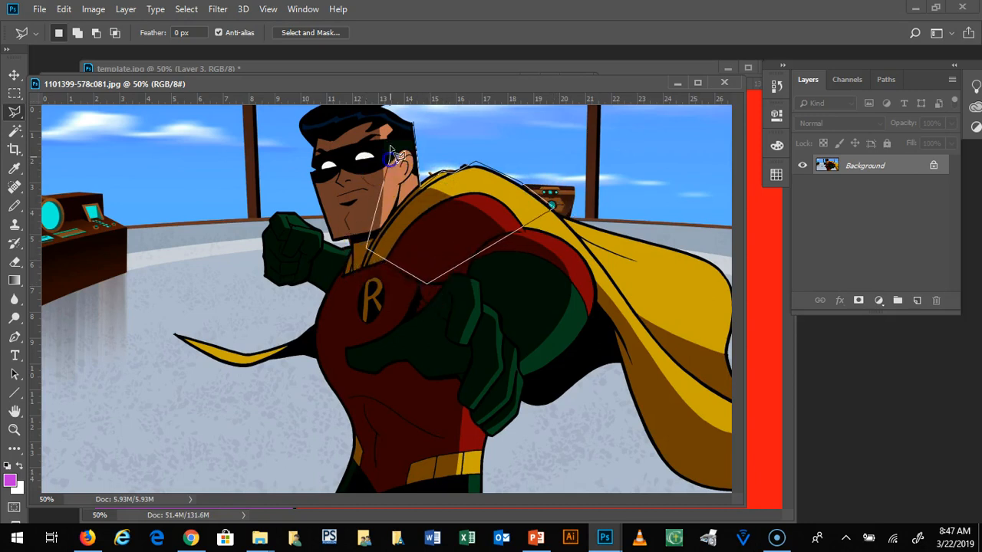
{"action": "left_click", "coordinate": [447, 167]}
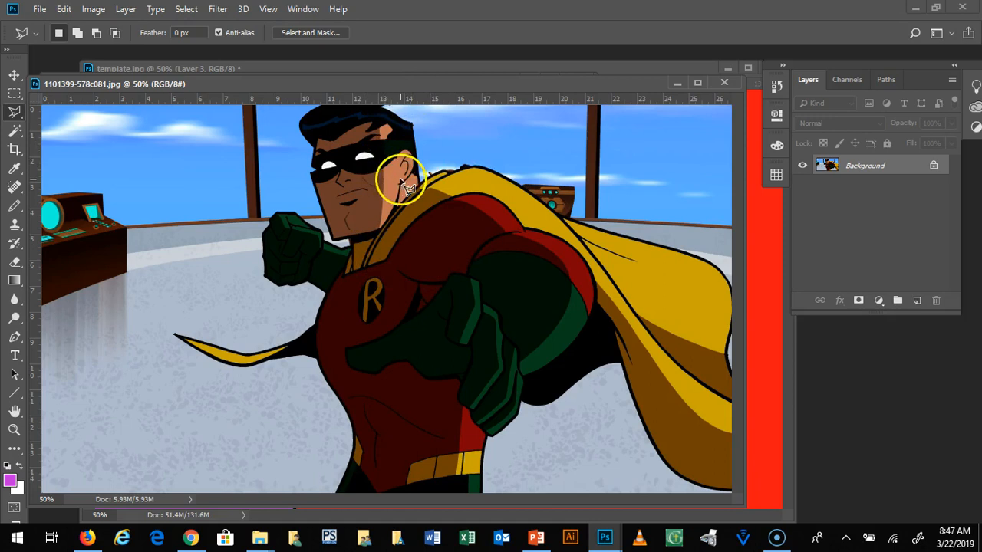
Step: Try selecting single color areas of the sky and Robin's costume with the Magic Wand tool
{"action": "left_click", "coordinate": [16, 132]}
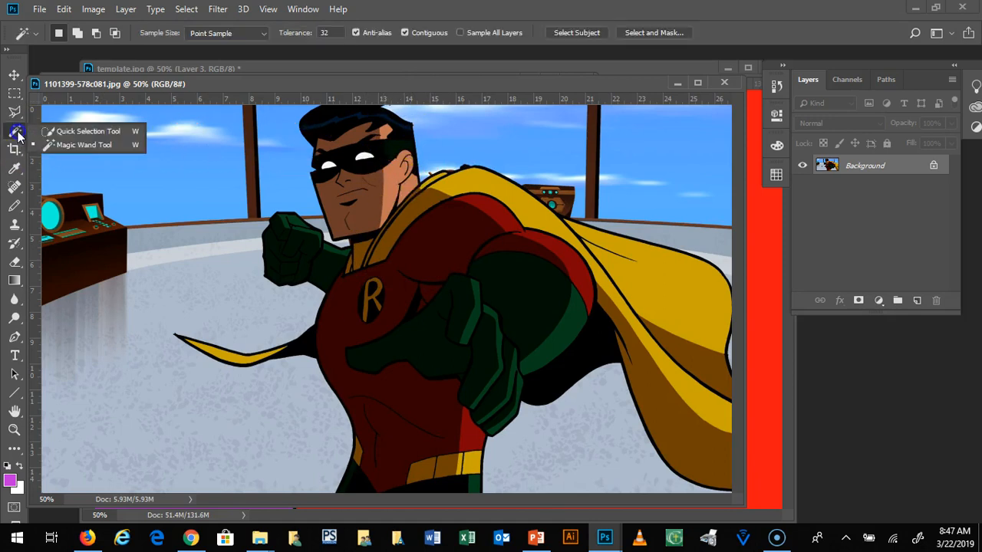
{"action": "left_click", "coordinate": [59, 146]}
{"action": "left_click", "coordinate": [284, 167]}
{"action": "left_click", "coordinate": [501, 148]}
{"action": "left_click", "coordinate": [636, 163]}
{"action": "left_click", "coordinate": [555, 159]}
{"action": "left_click", "coordinate": [427, 259]}
{"action": "left_click", "coordinate": [528, 311]}
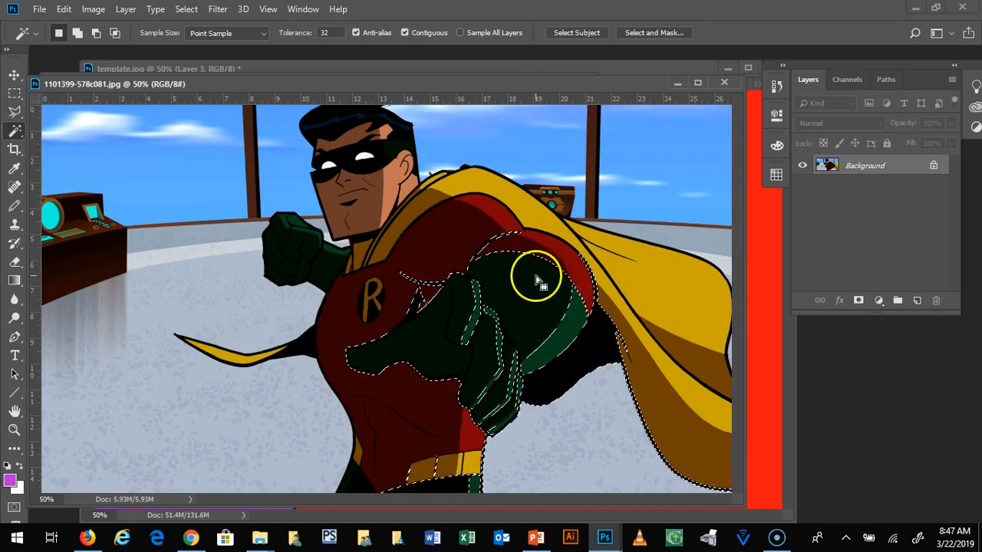
Step: Try building a combined Magic Wand selection from Robin's cape, costume, eyes and face, and clear it
{"action": "left_click", "coordinate": [460, 207], "text": "shift"}
{"action": "left_click", "coordinate": [478, 196]}
{"action": "left_click", "coordinate": [424, 217]}
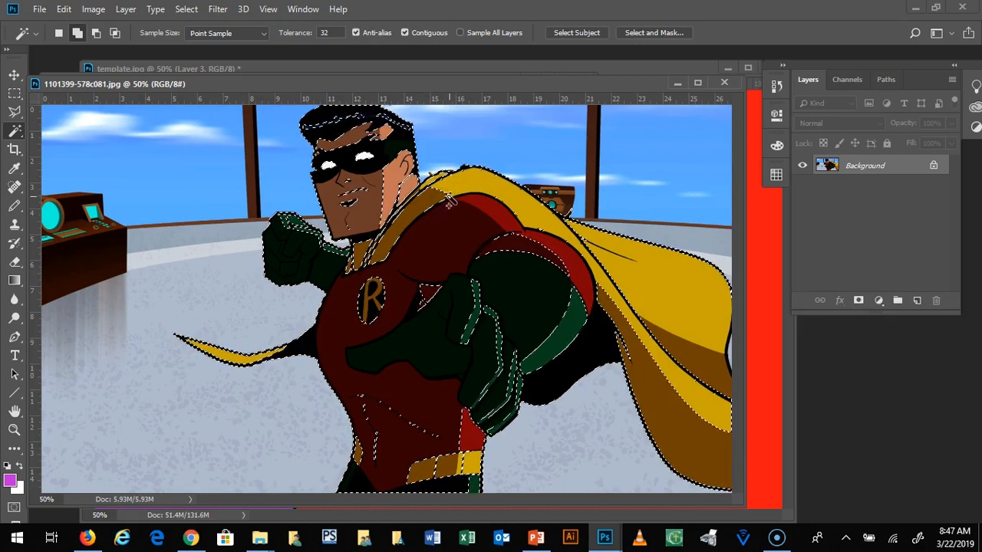
{"action": "left_click", "coordinate": [487, 205]}
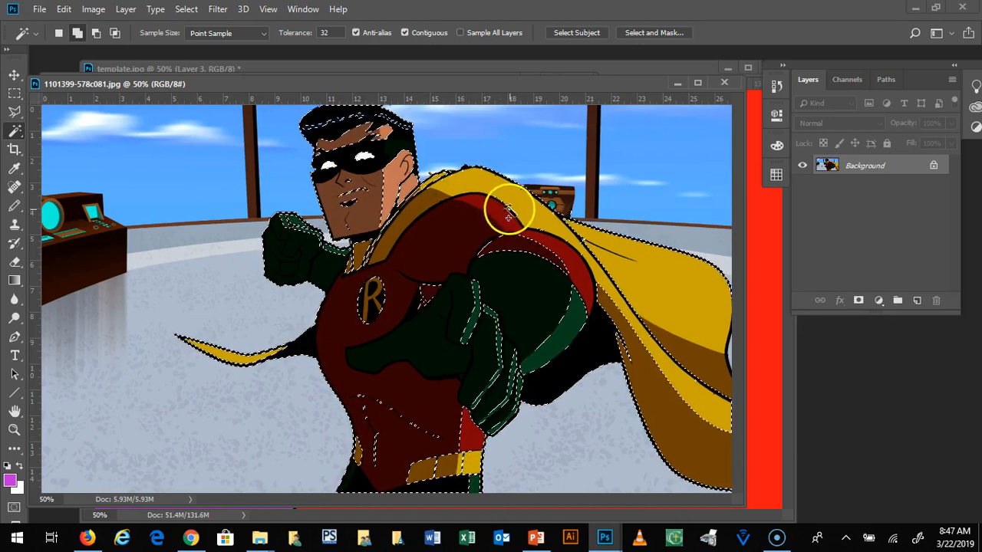
{"action": "left_click", "coordinate": [364, 161]}
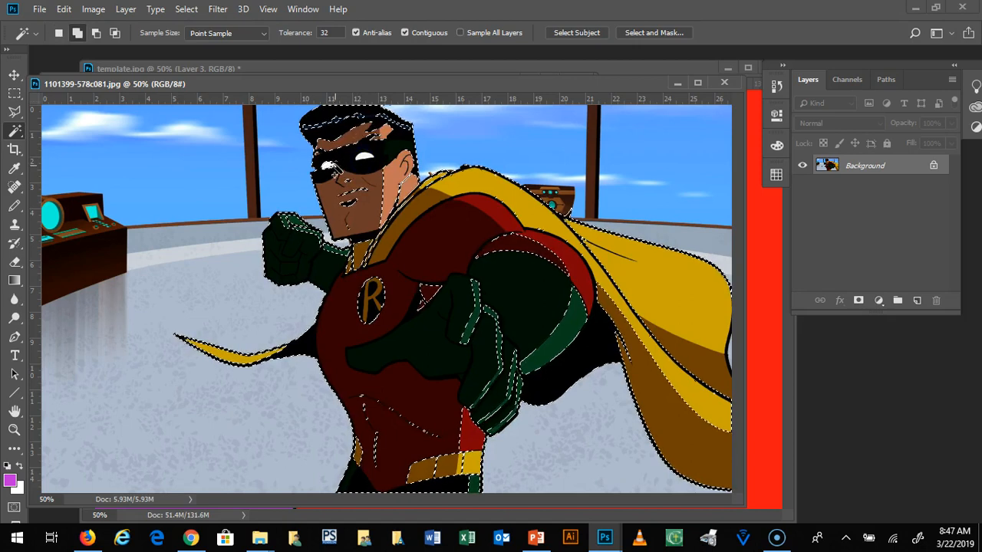
{"action": "left_click", "coordinate": [348, 197]}
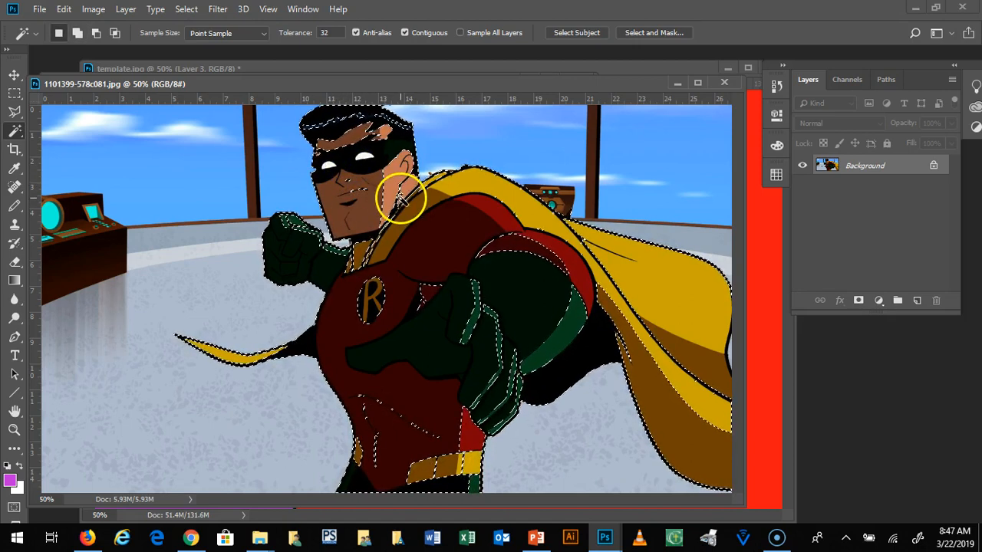
{"action": "key", "text": "ctrl+d"}
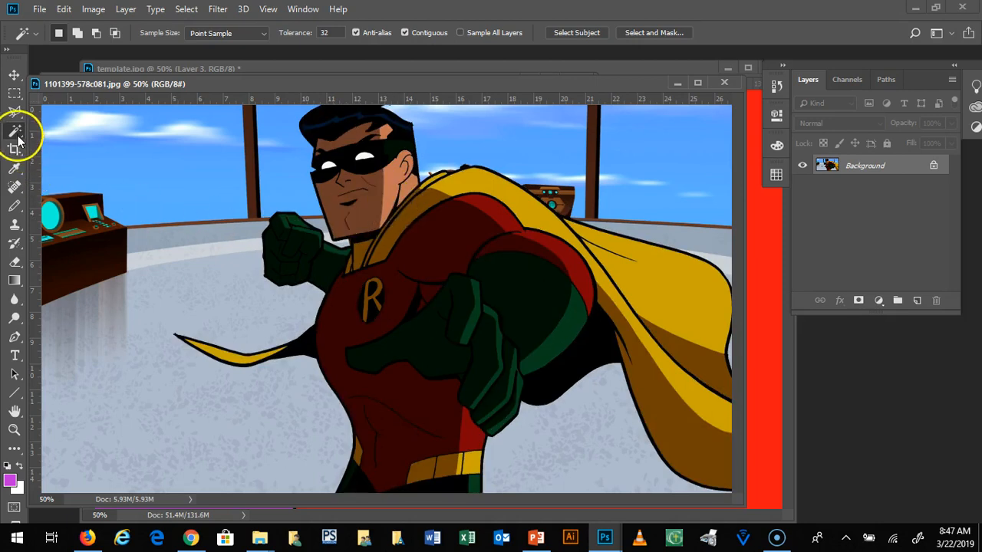
Step: Select the whole Robin figure, including the cape, with the Quick Selection tool at brush size 175
{"action": "right_click", "coordinate": [17, 133]}
{"action": "left_click", "coordinate": [54, 132]}
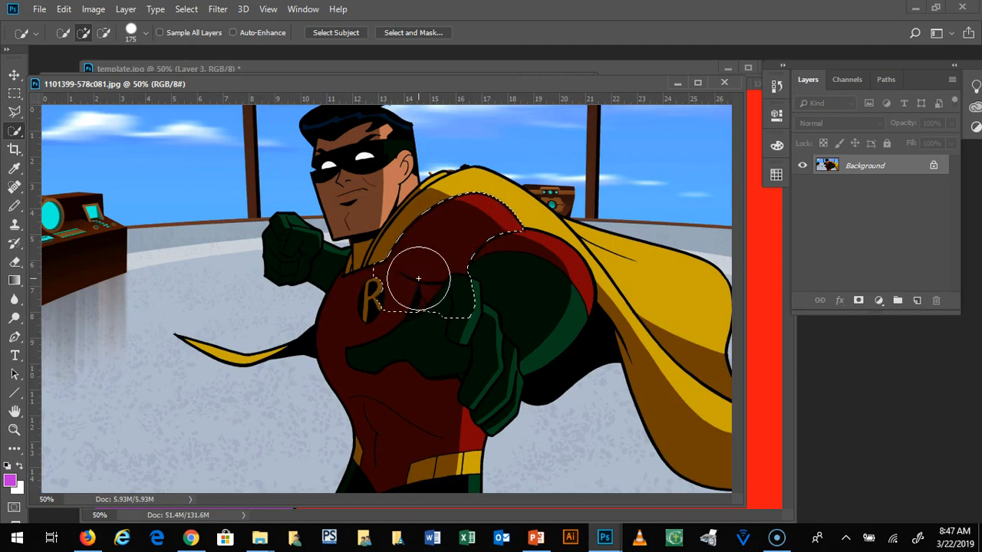
{"action": "mouse_move", "coordinate": [418, 278]}
{"action": "left_mouse_down"}
{"action": "mouse_move", "coordinate": [389, 230]}
{"action": "mouse_move", "coordinate": [457, 234]}
{"action": "mouse_move", "coordinate": [464, 214]}
{"action": "mouse_move", "coordinate": [489, 265]}
{"action": "mouse_move", "coordinate": [598, 283]}
{"action": "left_mouse_up"}
{"action": "left_click_drag", "start_coordinate": [664, 301], "coordinate": [667, 322]}
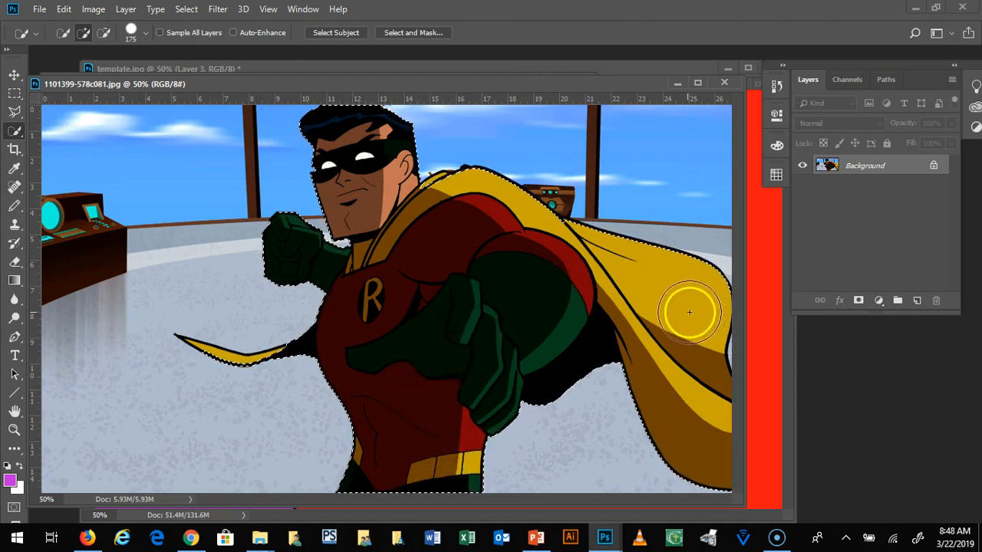
Step: Reduce the Quick Selection brush size to 50 and touch up Robin's selection along the cape's upper edge
{"action": "key", "text": "bracketleft"}
{"action": "key", "text": "bracketleft"}
{"action": "key", "text": "bracketleft"}
{"action": "key", "text": "bracketleft"}
{"action": "key", "text": "bracketleft"}
{"action": "key", "text": "bracketleft"}
{"action": "key", "text": "bracketleft"}
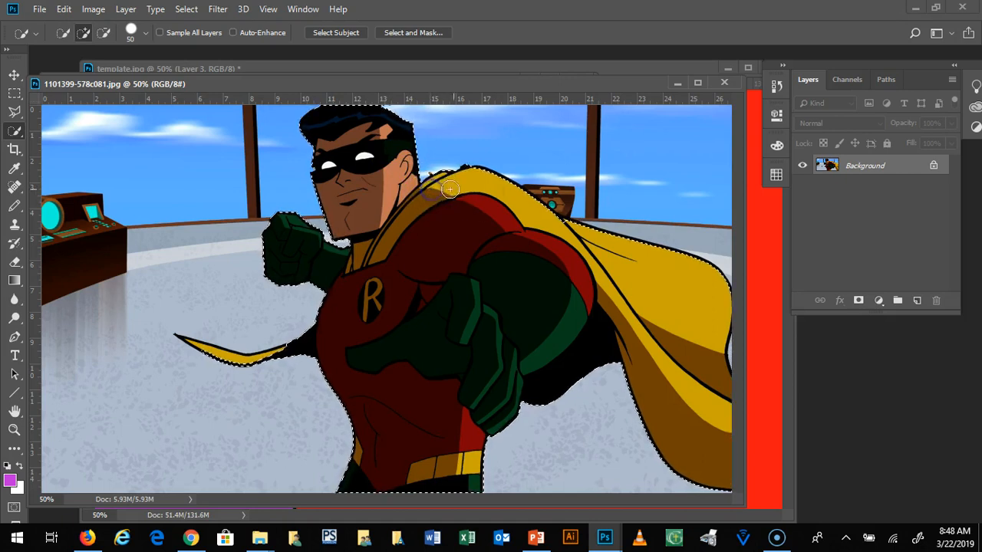
{"action": "left_click_drag", "start_coordinate": [477, 177], "coordinate": [484, 182]}
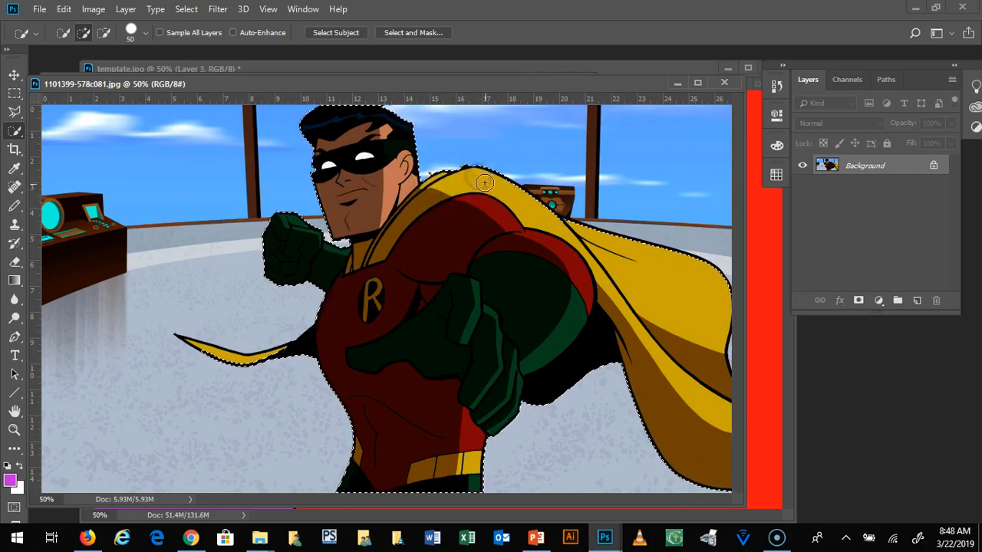
{"action": "left_click_drag", "start_coordinate": [581, 234], "coordinate": [584, 237]}
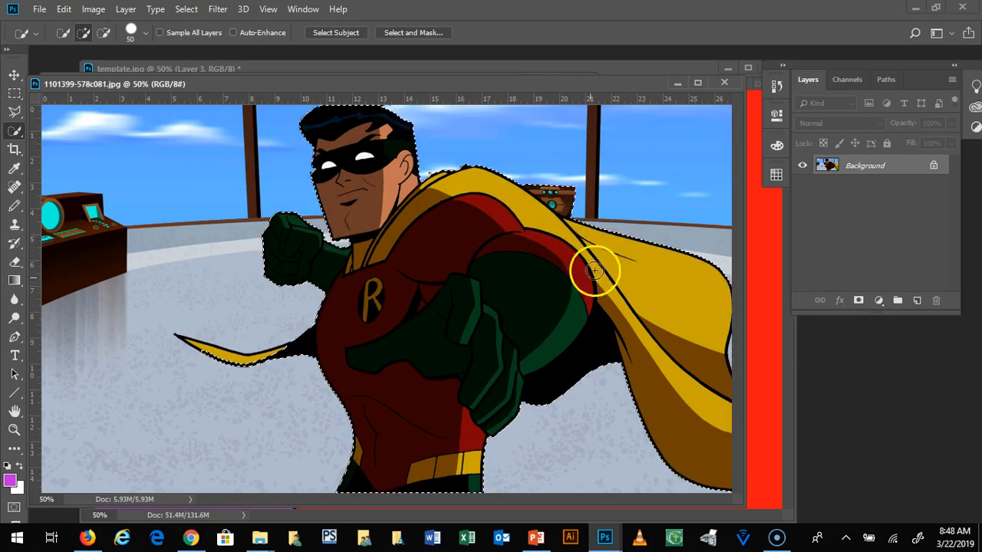
{"action": "mouse_move", "coordinate": [507, 358]}
{"action": "left_mouse_down"}
{"action": "mouse_move", "coordinate": [394, 349]}
{"action": "mouse_move", "coordinate": [307, 268]}
{"action": "mouse_move", "coordinate": [274, 336]}
{"action": "left_mouse_up"}
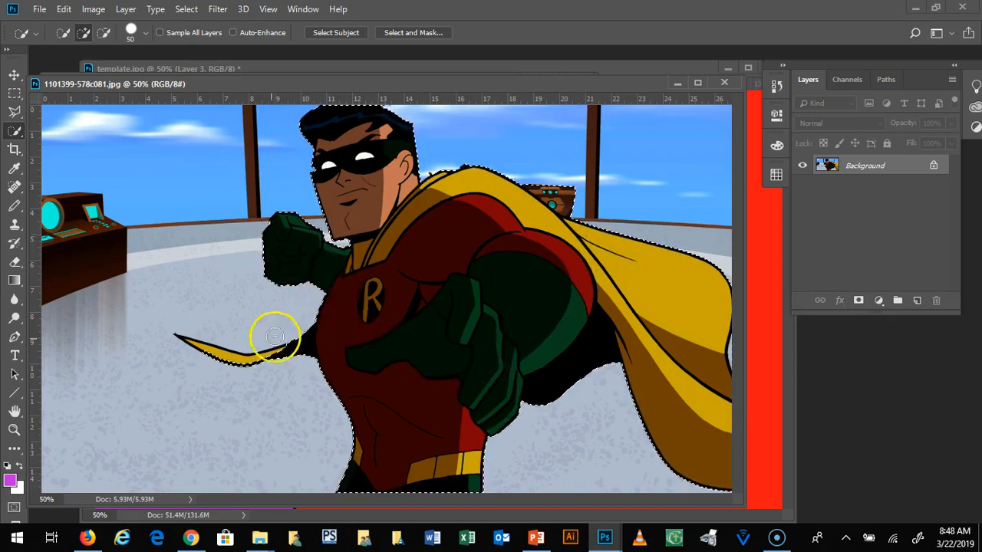
{"action": "mouse_move", "coordinate": [229, 358]}
{"action": "left_mouse_down"}
{"action": "mouse_move", "coordinate": [292, 356]}
{"action": "mouse_move", "coordinate": [388, 314]}
{"action": "mouse_move", "coordinate": [391, 226]}
{"action": "mouse_move", "coordinate": [363, 163]}
{"action": "mouse_move", "coordinate": [368, 193]}
{"action": "mouse_move", "coordinate": [391, 193]}
{"action": "mouse_move", "coordinate": [372, 252]}
{"action": "mouse_move", "coordinate": [448, 301]}
{"action": "mouse_move", "coordinate": [434, 330]}
{"action": "mouse_move", "coordinate": [461, 326]}
{"action": "left_mouse_up"}
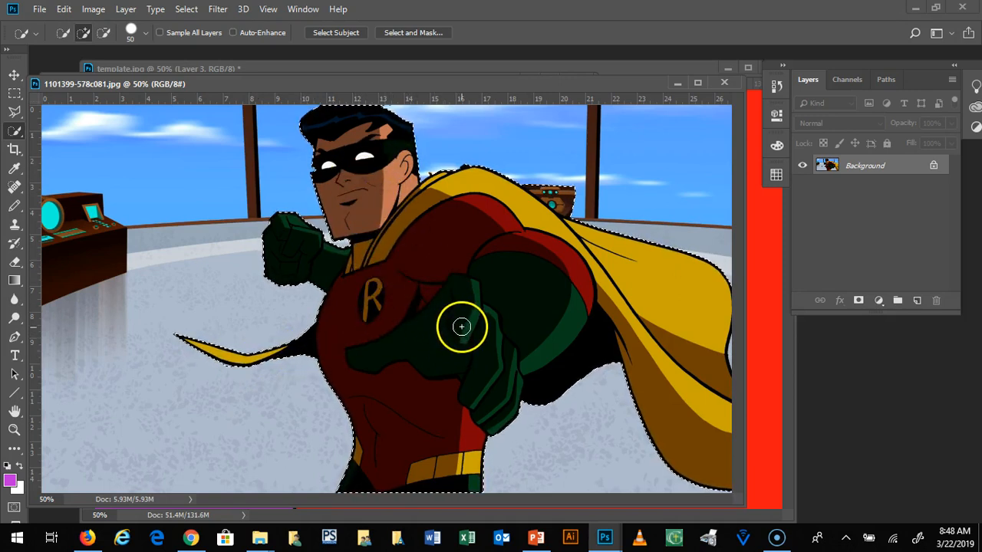
Step: Copy the selected Robin figure into template.jpg and position it on the red panel with the THWACK lettering
{"action": "left_click", "coordinate": [14, 74]}
{"action": "left_click_drag", "start_coordinate": [444, 94], "coordinate": [325, 270]}
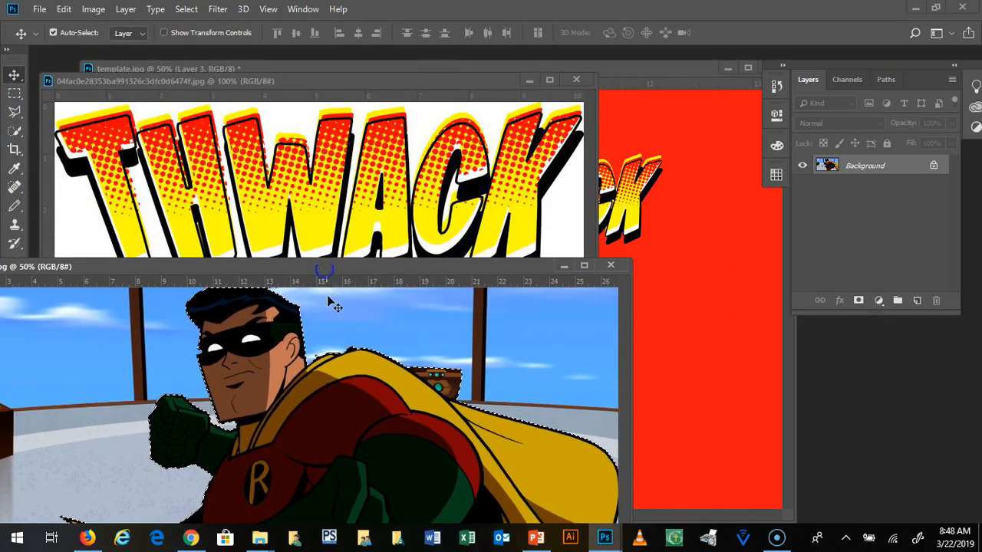
{"action": "left_click_drag", "start_coordinate": [331, 304], "coordinate": [732, 204]}
{"action": "left_click_drag", "start_coordinate": [722, 242], "coordinate": [580, 175]}
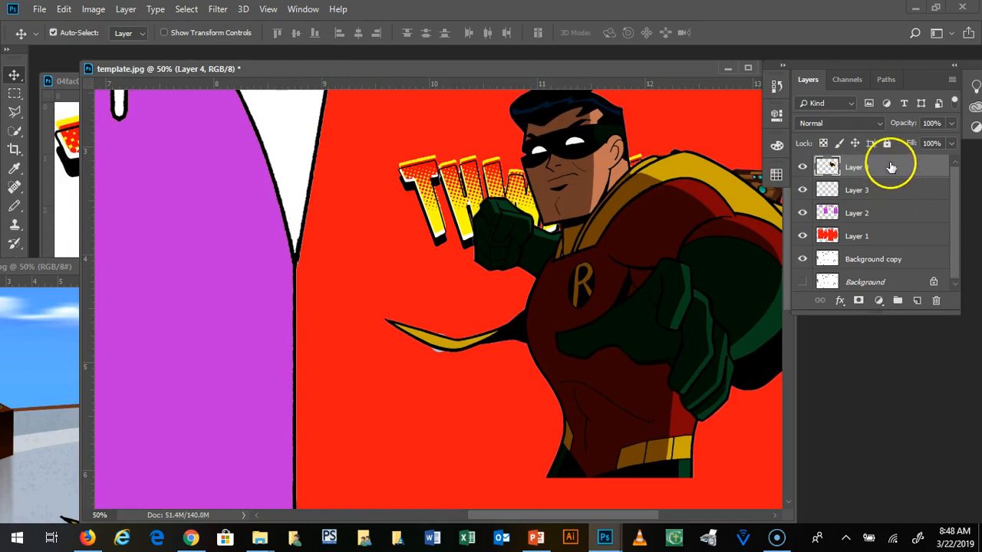
Step: Bring the THWACK lettering's layer above Robin's layer and move the lettering beside Robin's raised fist
{"action": "left_click_drag", "start_coordinate": [891, 192], "coordinate": [892, 166]}
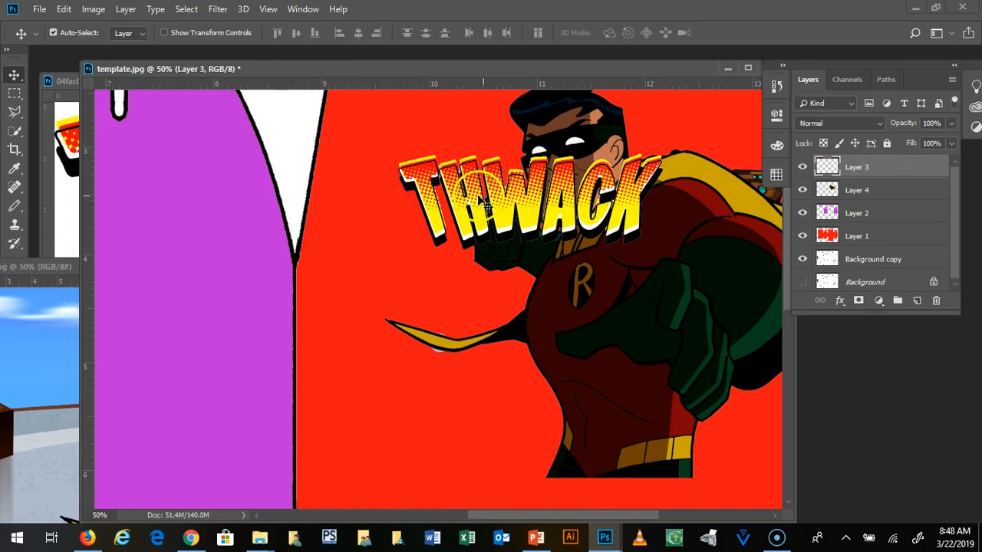
{"action": "left_click_drag", "start_coordinate": [447, 184], "coordinate": [284, 200]}
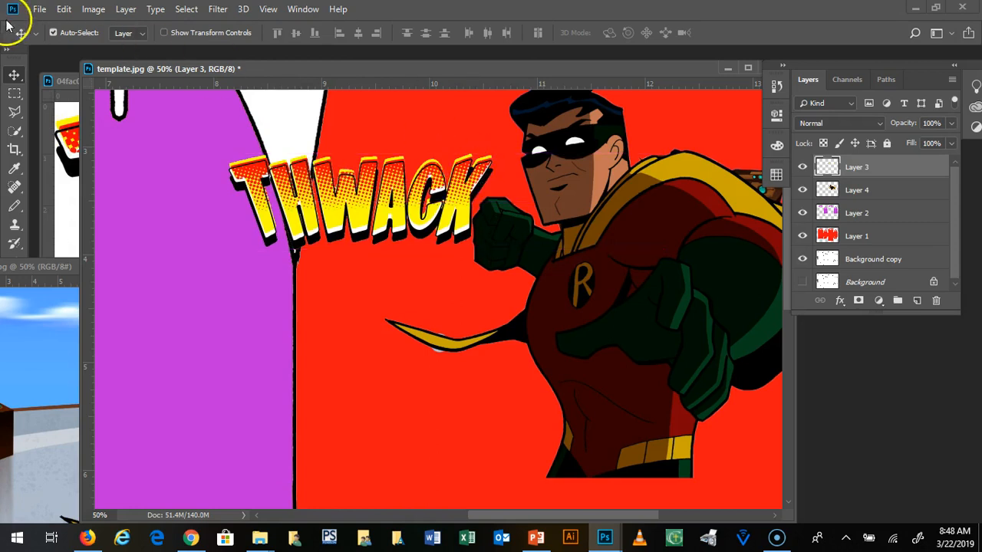
Step: Rotate the THWACK lettering counterclockwise by about 25.3 degrees
{"action": "left_click", "coordinate": [64, 10]}
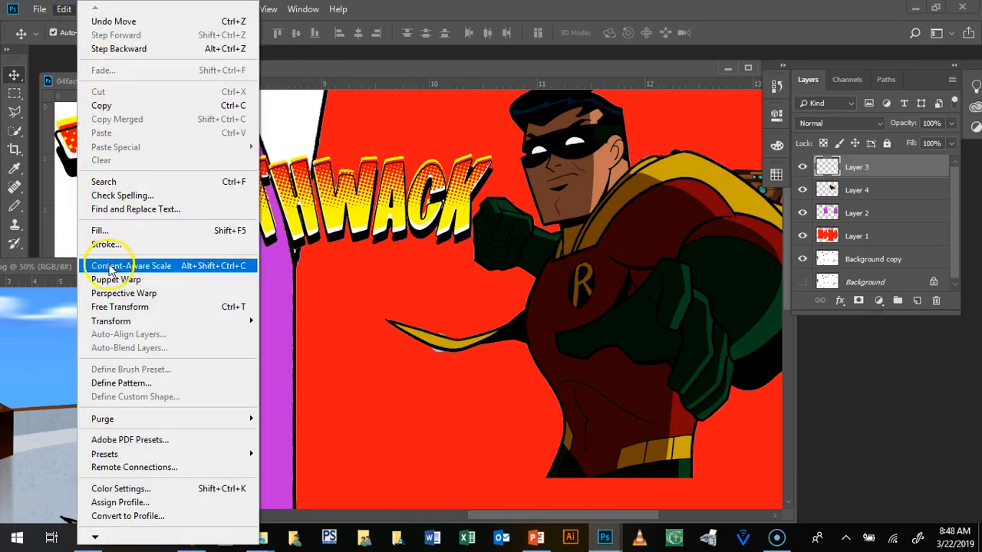
{"action": "mouse_move", "coordinate": [209, 327]}
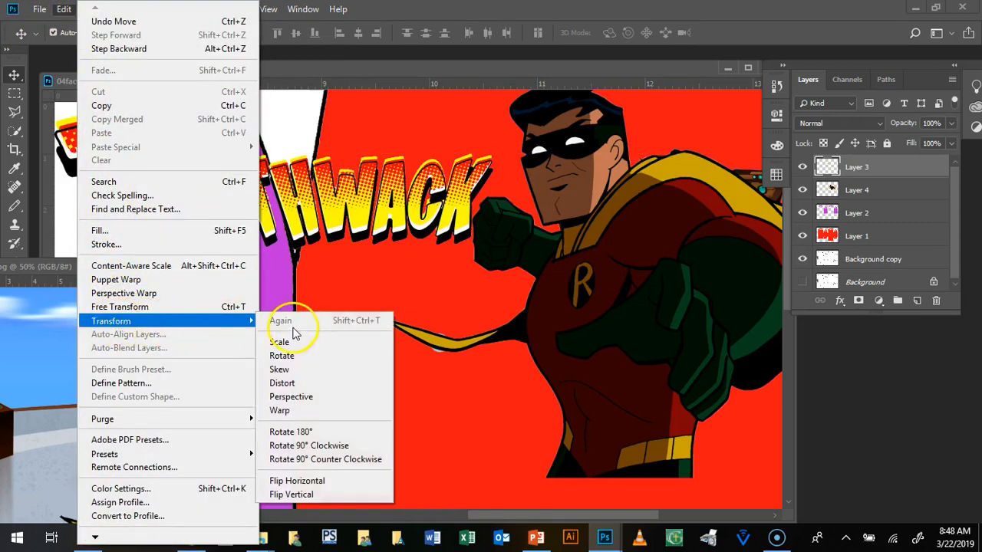
{"action": "left_click", "coordinate": [287, 355]}
{"action": "left_click_drag", "start_coordinate": [227, 151], "coordinate": [219, 219]}
Step: Scale the THWACK lettering down proportionally to about 71% from its upper-left corner
{"action": "left_click", "coordinate": [64, 9]}
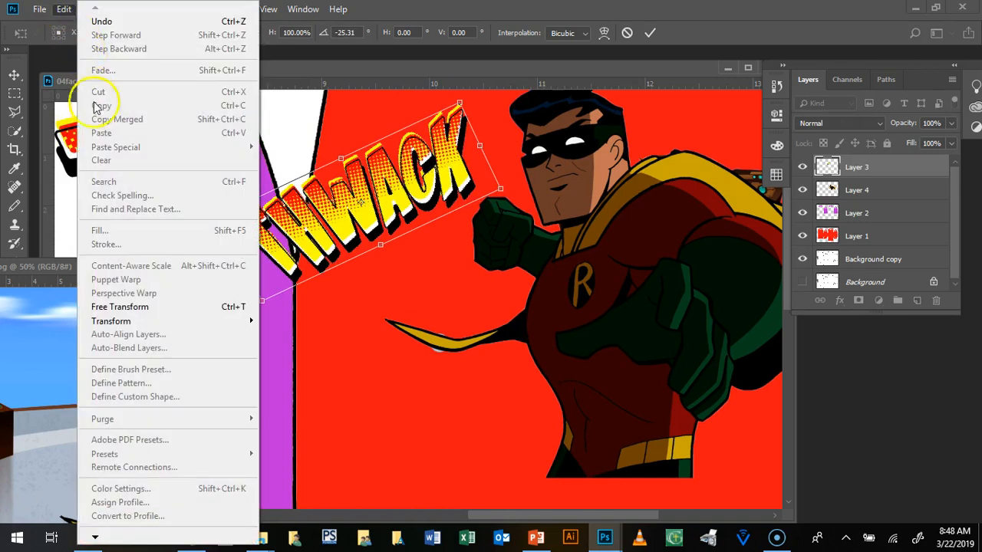
{"action": "mouse_move", "coordinate": [198, 328]}
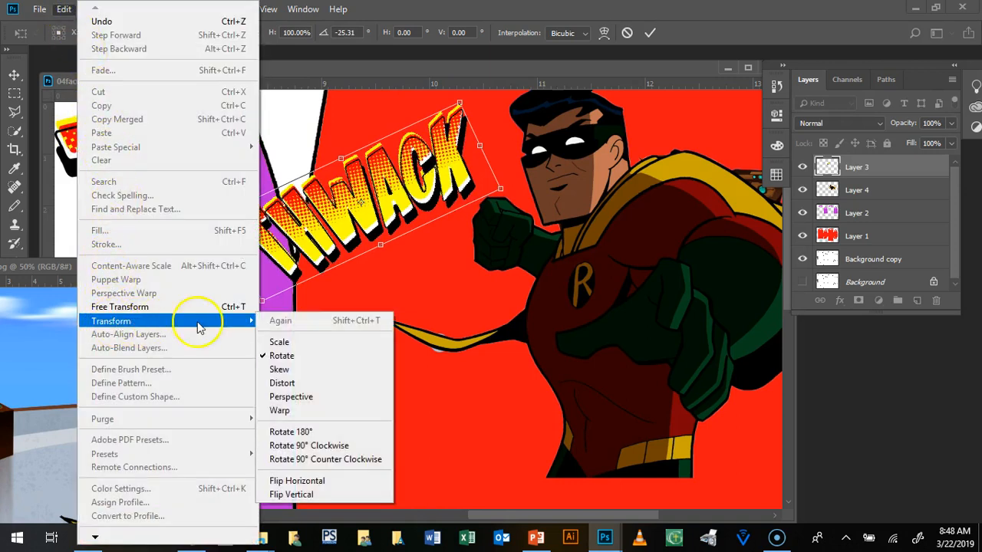
{"action": "left_click", "coordinate": [281, 341]}
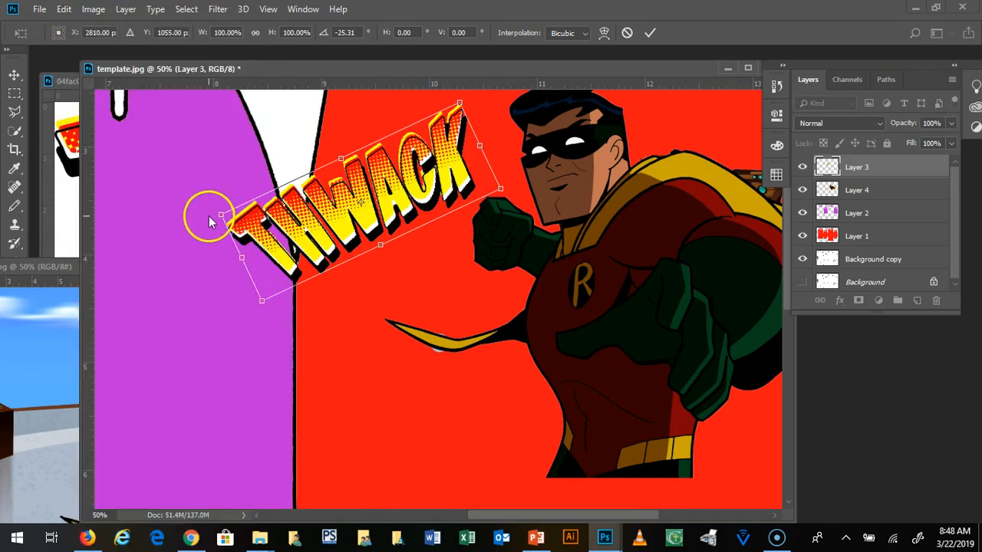
{"action": "left_click_drag", "start_coordinate": [220, 211], "coordinate": [502, 265]}
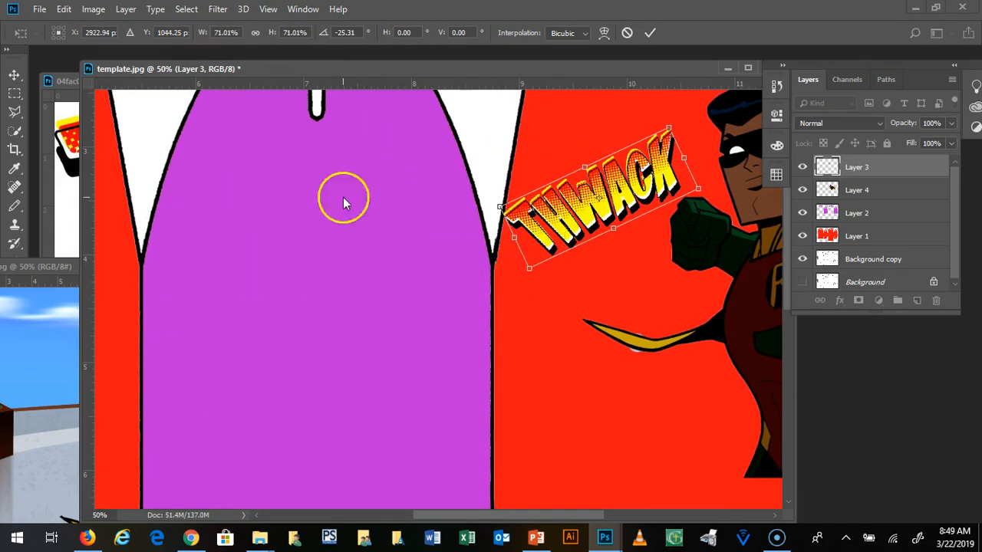
Step: Skew the THWACK lettering by pulling its upper-left corner outward to about 17.7 degrees horizontal skew, and apply the transformation
{"action": "left_click", "coordinate": [65, 10]}
{"action": "mouse_move", "coordinate": [121, 321]}
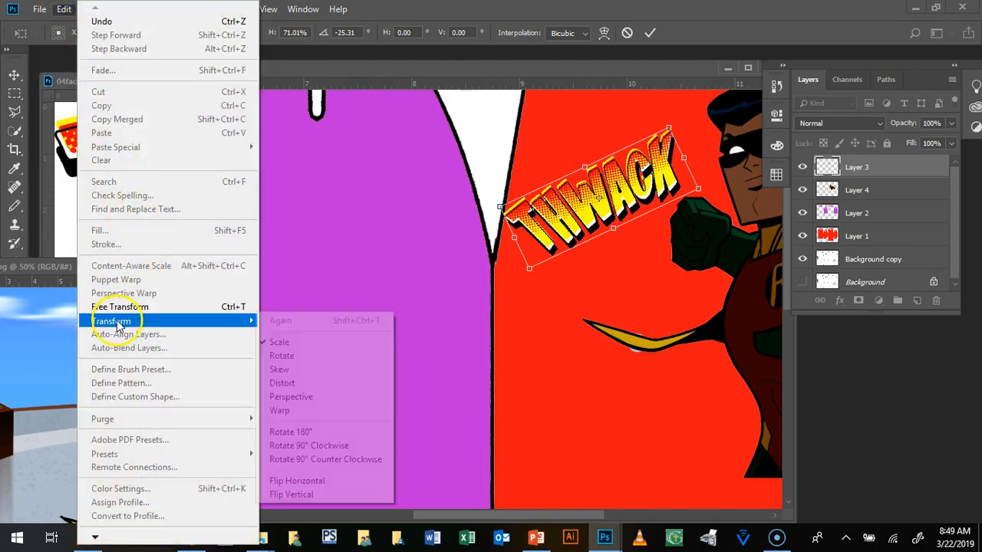
{"action": "left_click", "coordinate": [307, 370]}
{"action": "left_click_drag", "start_coordinate": [499, 210], "coordinate": [475, 212]}
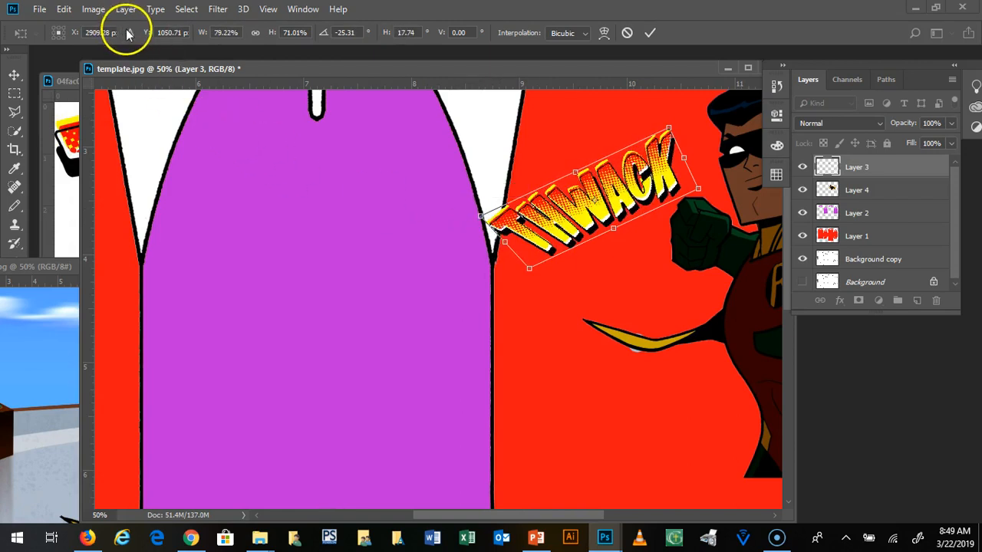
{"action": "key", "text": "Return"}
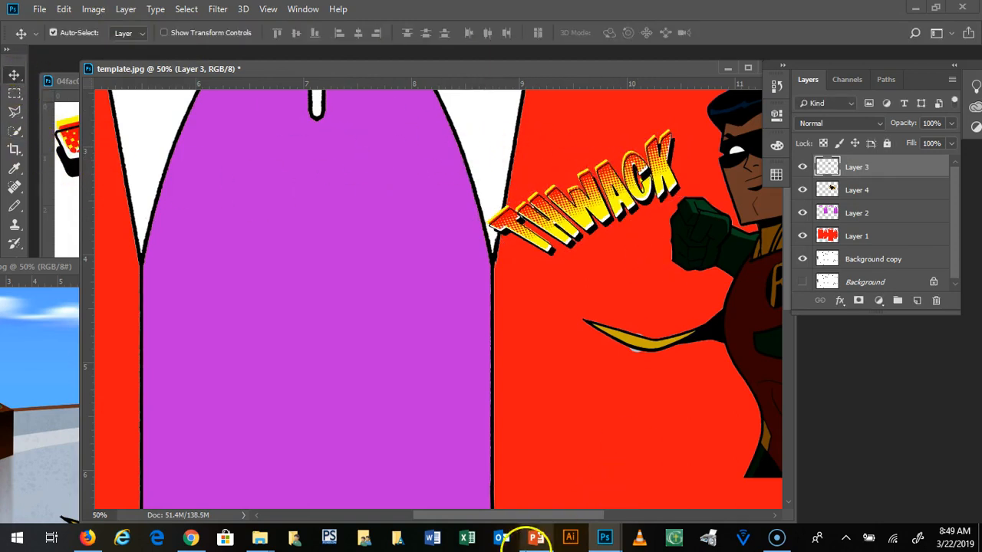
Step: Minimize the Robin source image's window so that only the template stays in the work area
{"action": "left_click_drag", "start_coordinate": [529, 514], "coordinate": [618, 512]}
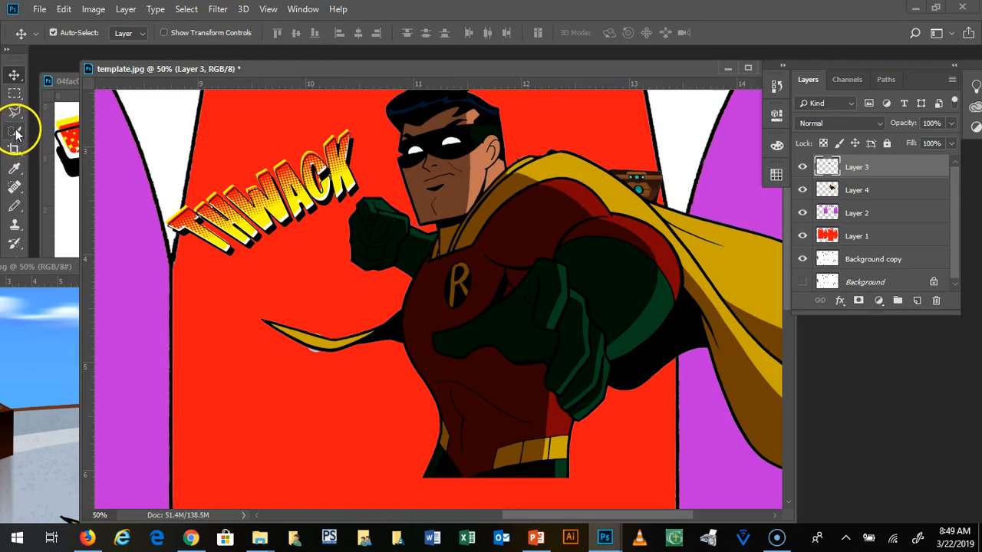
{"action": "left_click_drag", "start_coordinate": [37, 267], "coordinate": [251, 308]}
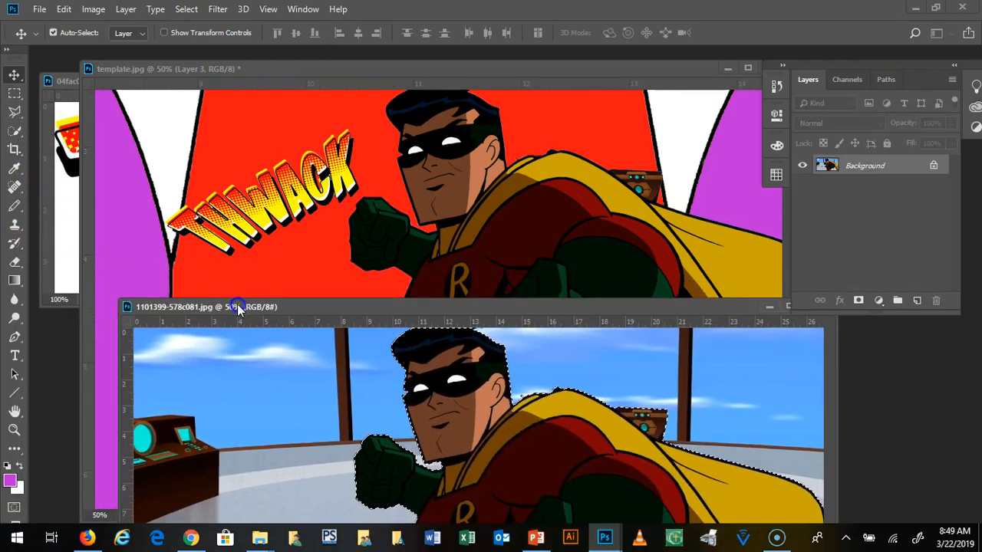
{"action": "left_click", "coordinate": [768, 307]}
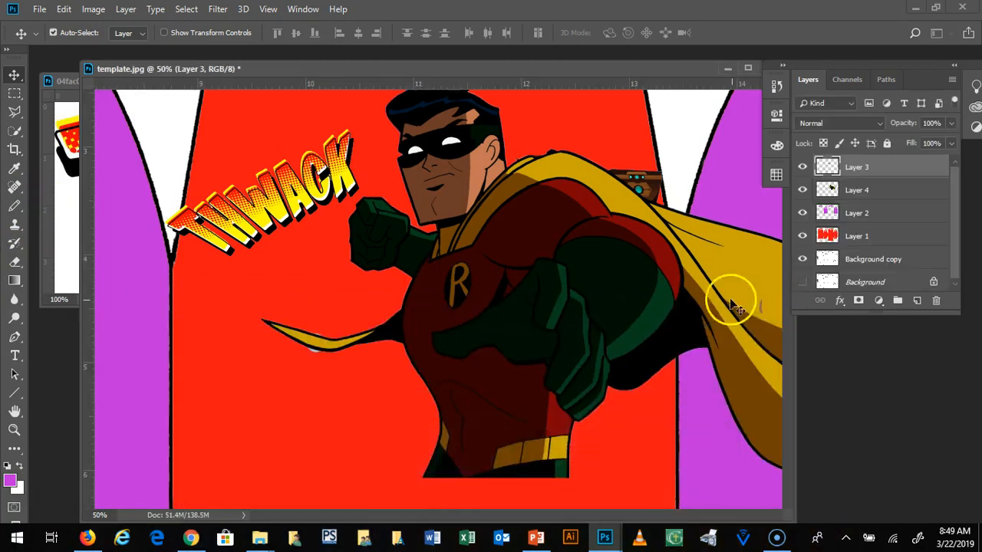
Step: Try cropping the template to the panel area around Robin and the THWACK lettering with the Crop tool
{"action": "left_click", "coordinate": [15, 152]}
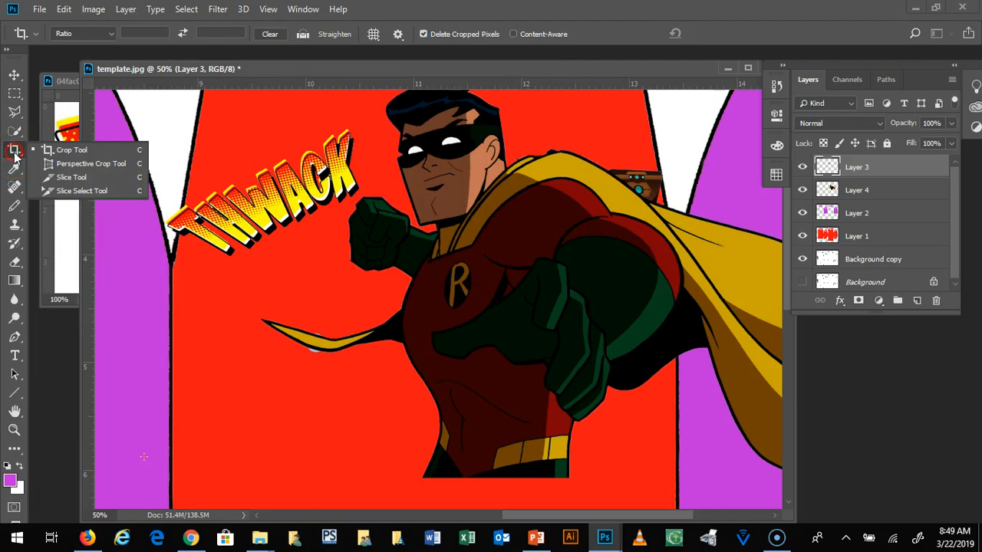
{"action": "left_click", "coordinate": [290, 69]}
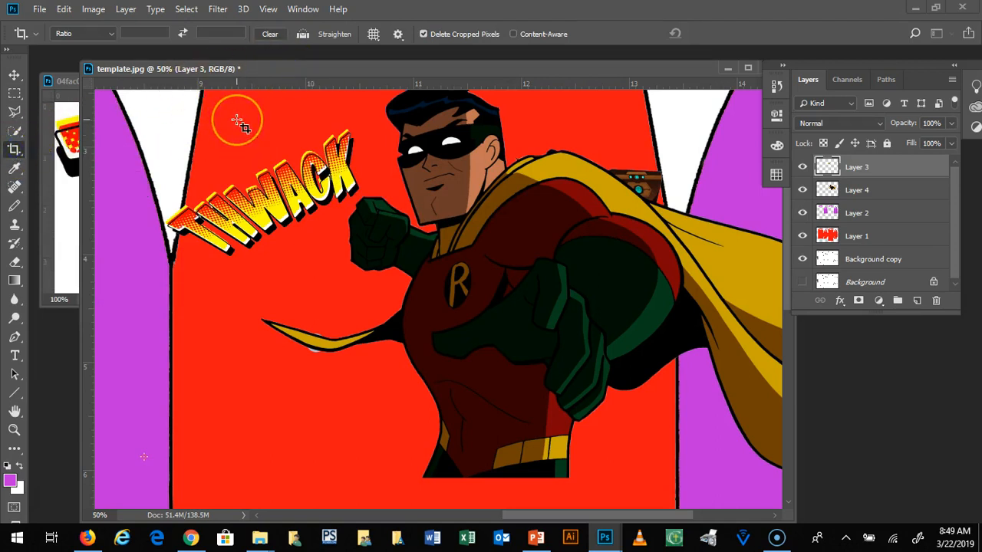
{"action": "left_click_drag", "start_coordinate": [238, 123], "coordinate": [649, 436]}
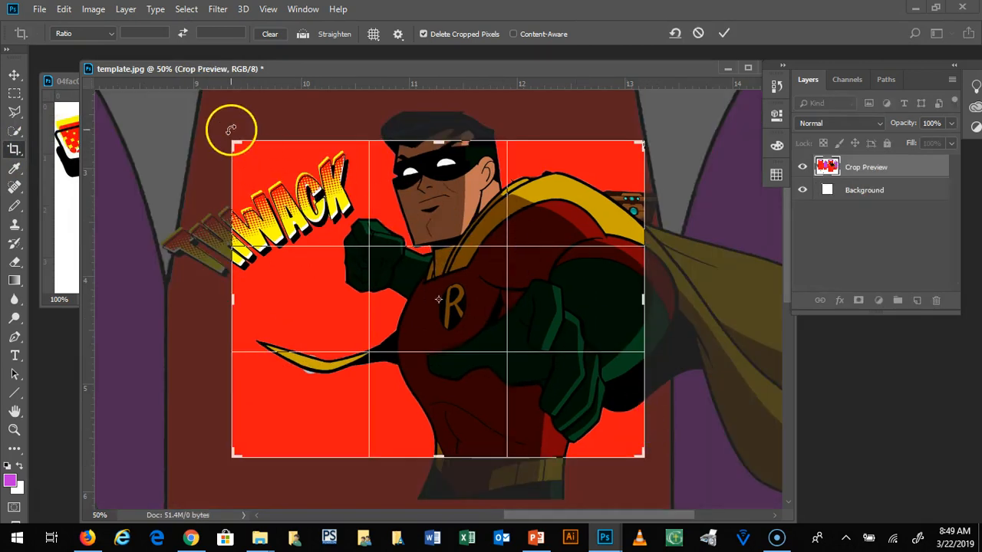
{"action": "left_click_drag", "start_coordinate": [233, 144], "coordinate": [201, 119]}
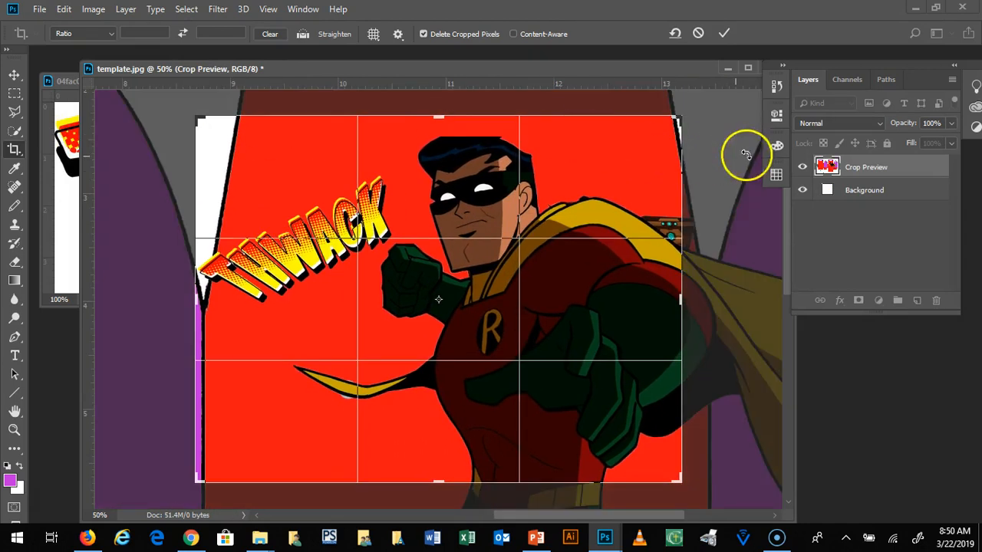
{"action": "left_click_drag", "start_coordinate": [678, 120], "coordinate": [715, 116]}
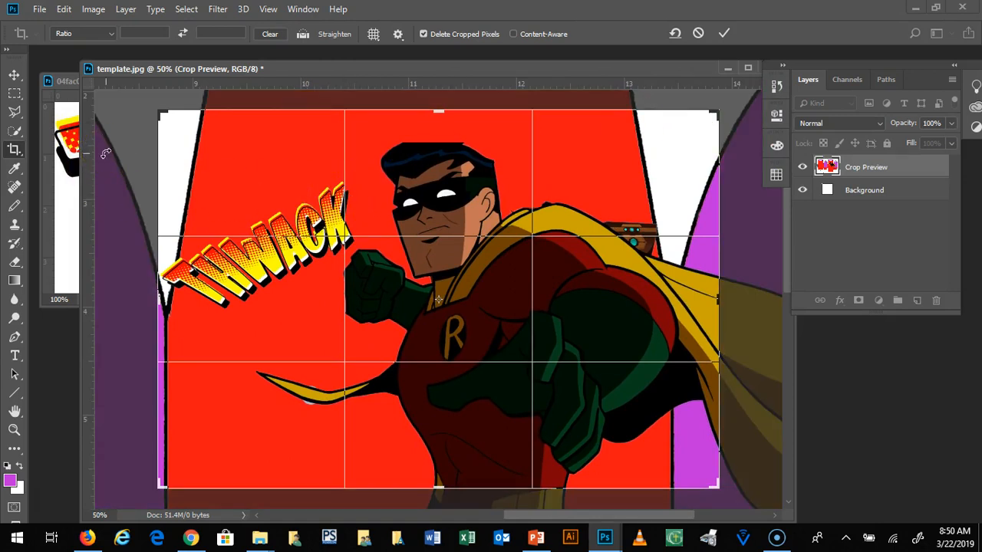
{"action": "key", "text": "Return"}
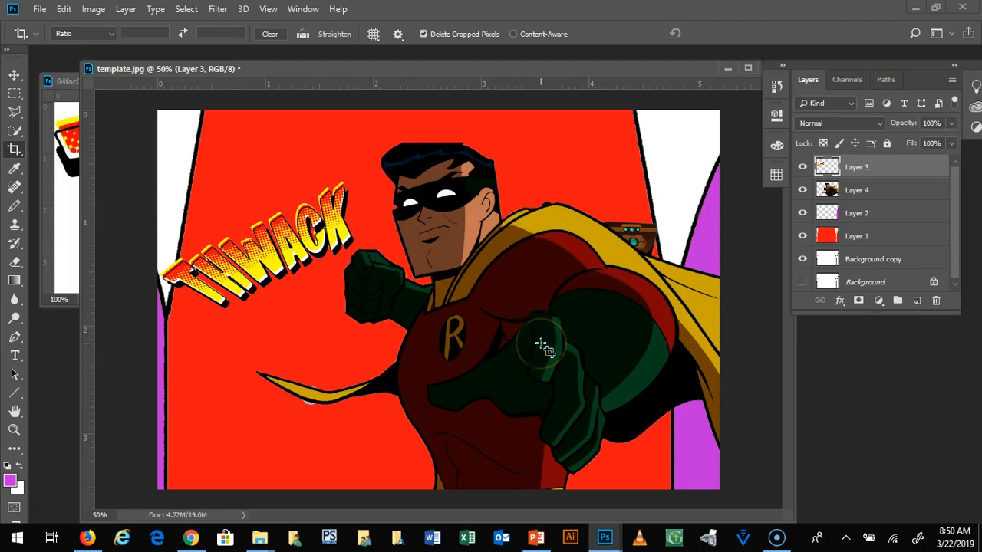
{"action": "key", "text": "ctrl+minus"}
{"action": "key", "text": "ctrl+minus"}
{"action": "key", "text": "ctrl+minus"}
{"action": "key", "text": "ctrl+plus"}
{"action": "key", "text": "ctrl+plus"}
{"action": "key", "text": "ctrl+plus"}
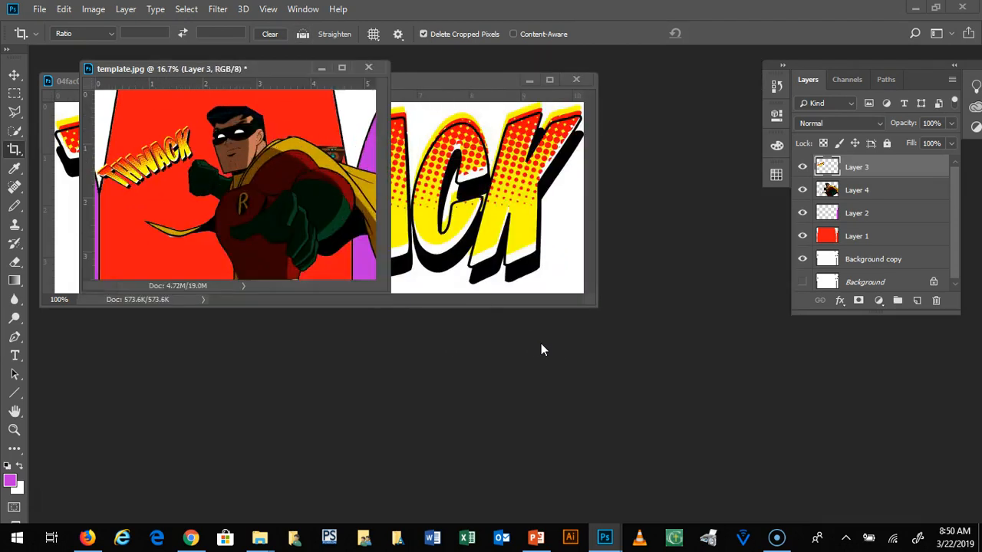
{"action": "key", "text": "ctrl+plus"}
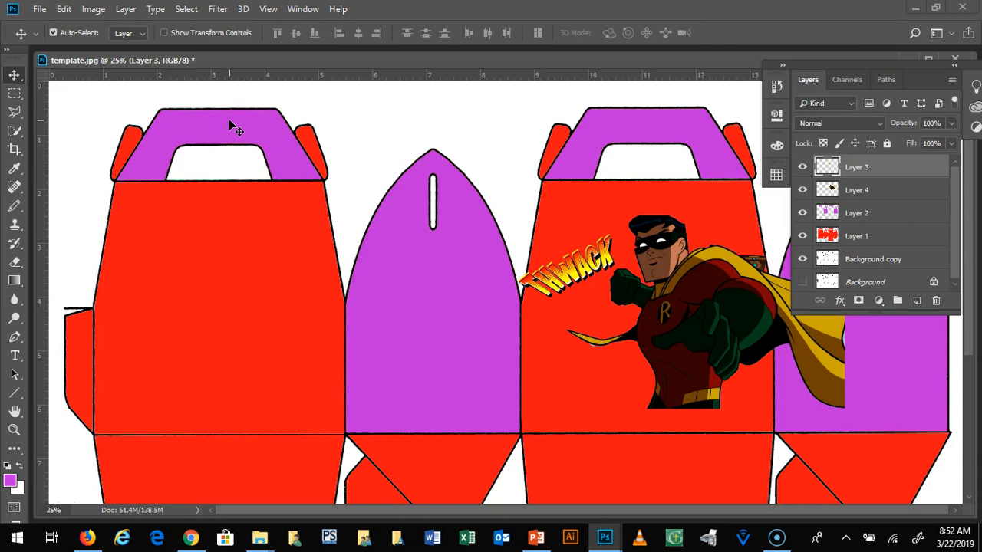
Step: Activate the Eyedropper tool and examine its tool presets, sample size choices and related tools
{"action": "left_click", "coordinate": [16, 171]}
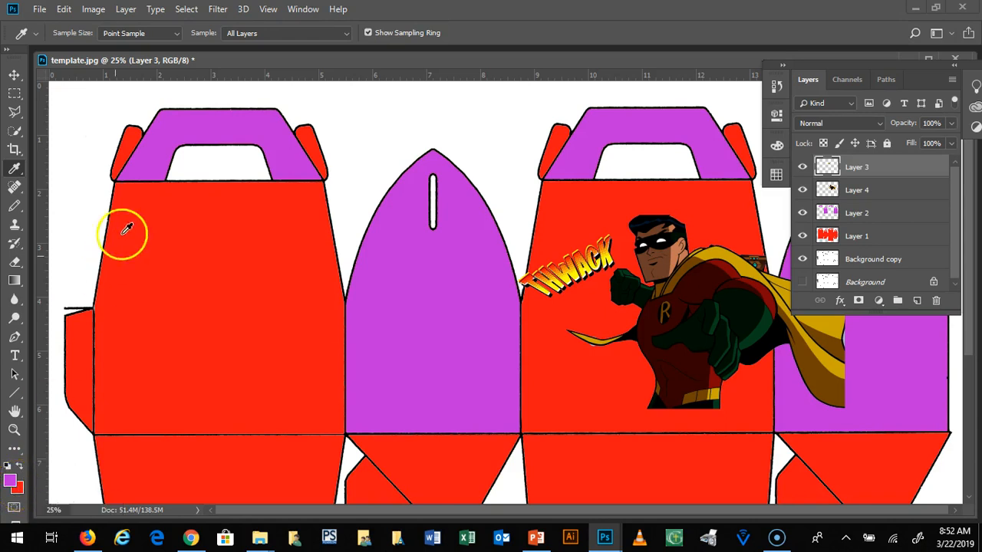
{"action": "left_click", "coordinate": [34, 36]}
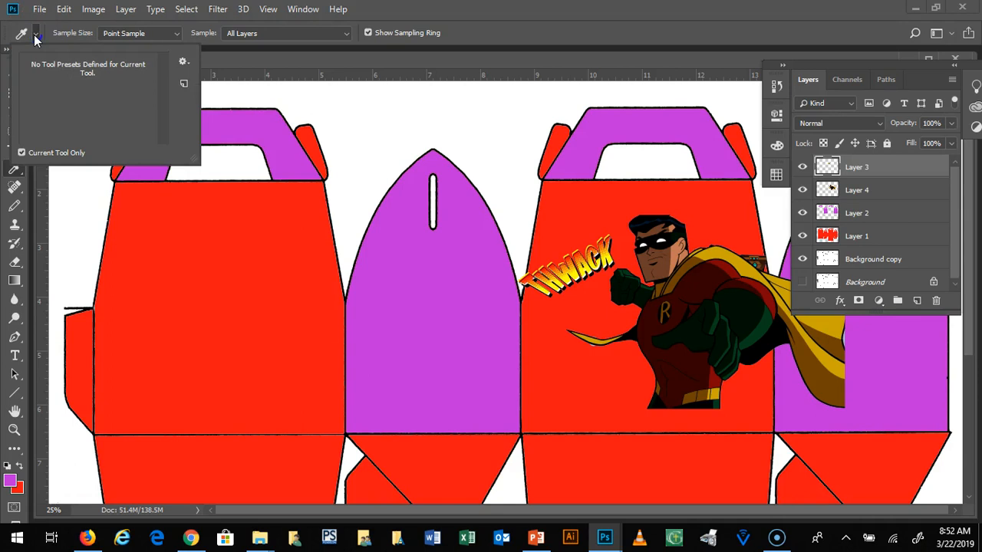
{"action": "left_click", "coordinate": [34, 36]}
{"action": "left_click", "coordinate": [33, 36]}
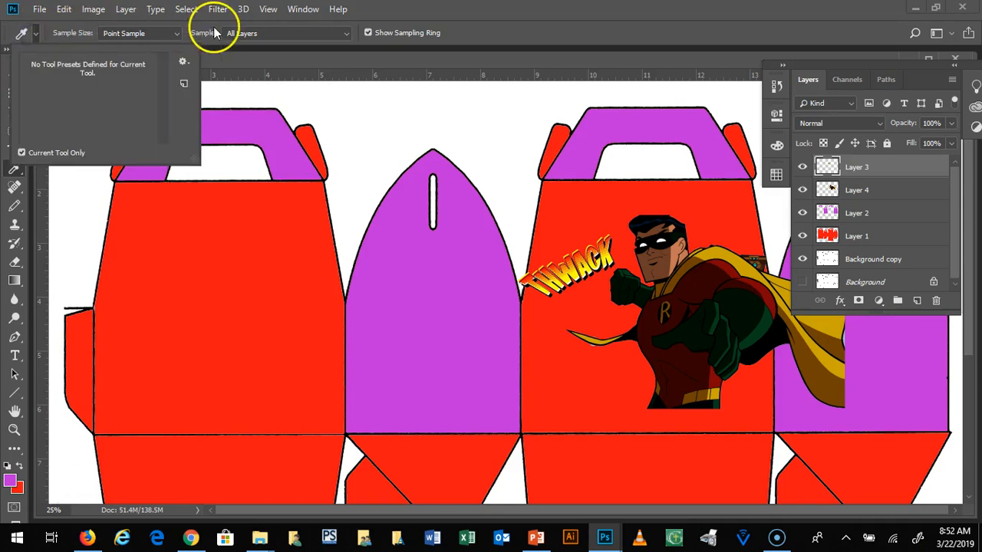
{"action": "left_click", "coordinate": [175, 35]}
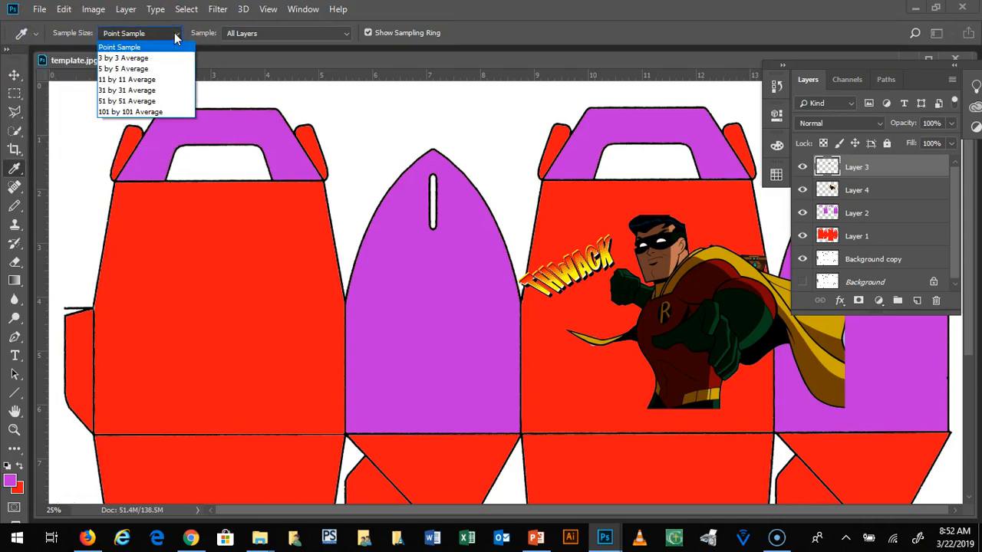
{"action": "left_click", "coordinate": [457, 6]}
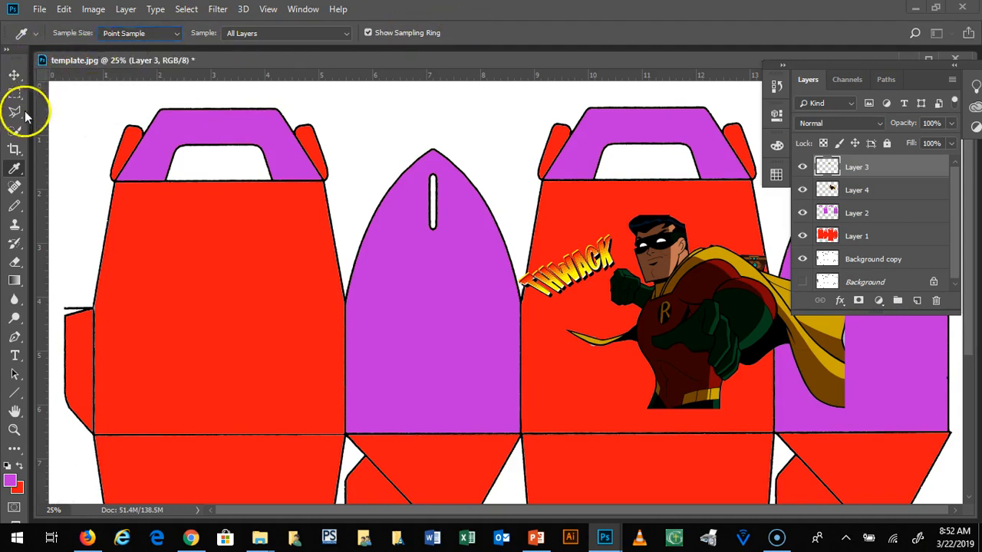
{"action": "left_click", "coordinate": [19, 172]}
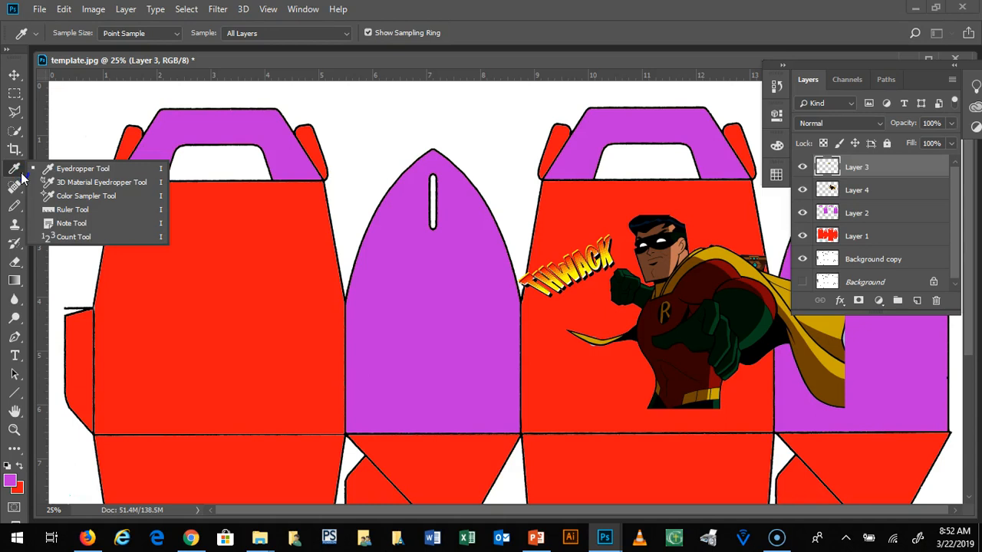
Step: Place two Color Sampler points on the red of the template, one on each of the two large box panels
{"action": "left_click_drag", "start_coordinate": [23, 177], "coordinate": [84, 196]}
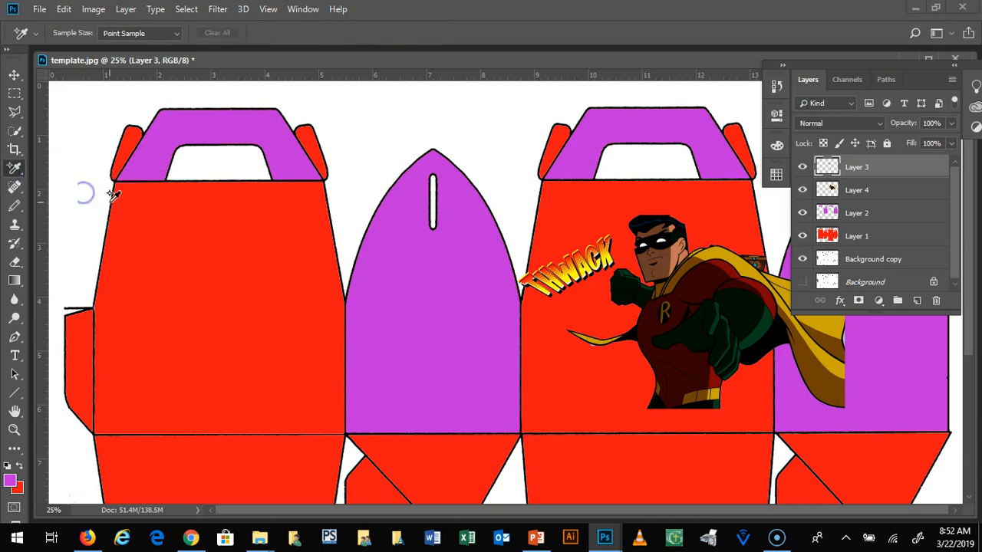
{"action": "left_click", "coordinate": [188, 215]}
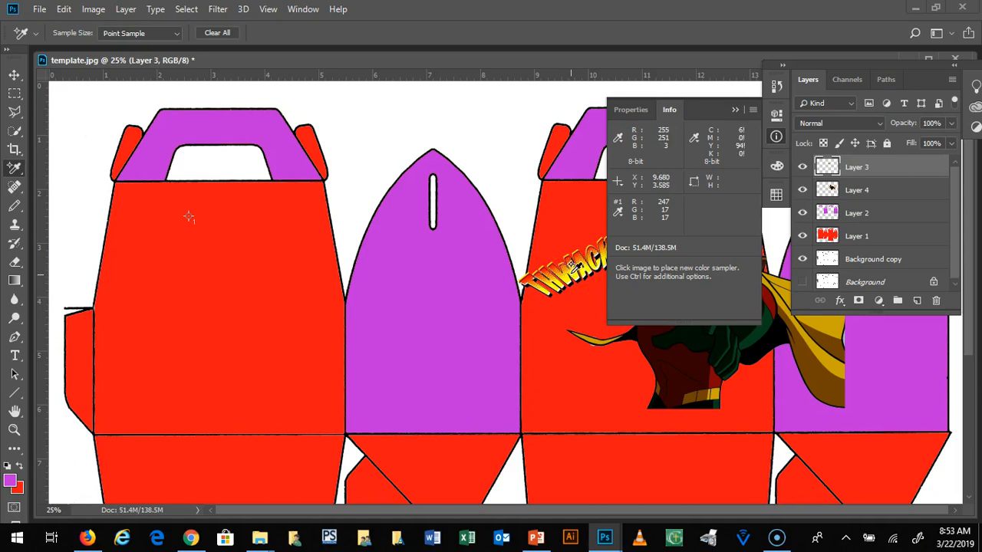
{"action": "left_click", "coordinate": [563, 231]}
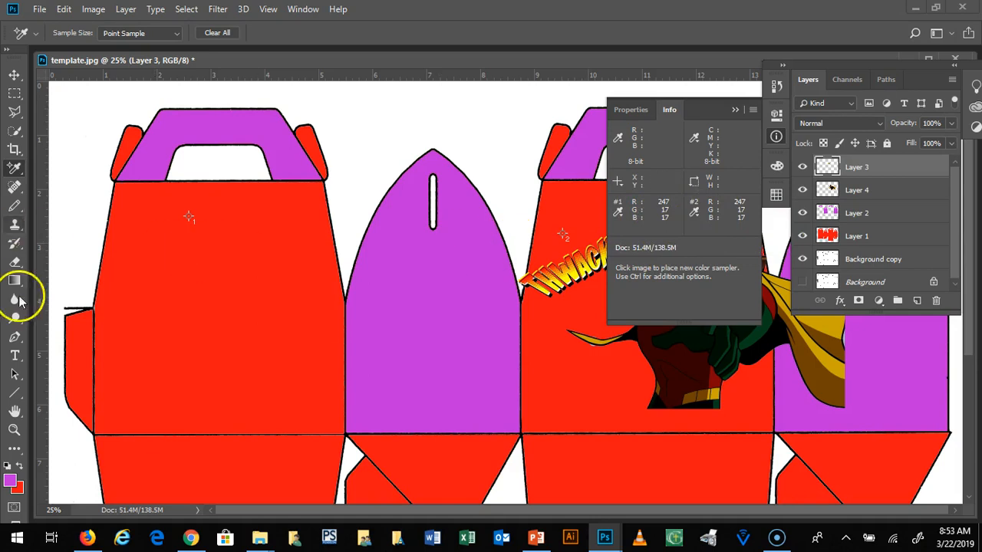
Step: Switch from the Color Sampler back to the Eyedropper tool
{"action": "right_click", "coordinate": [12, 172]}
{"action": "left_click", "coordinate": [50, 167]}
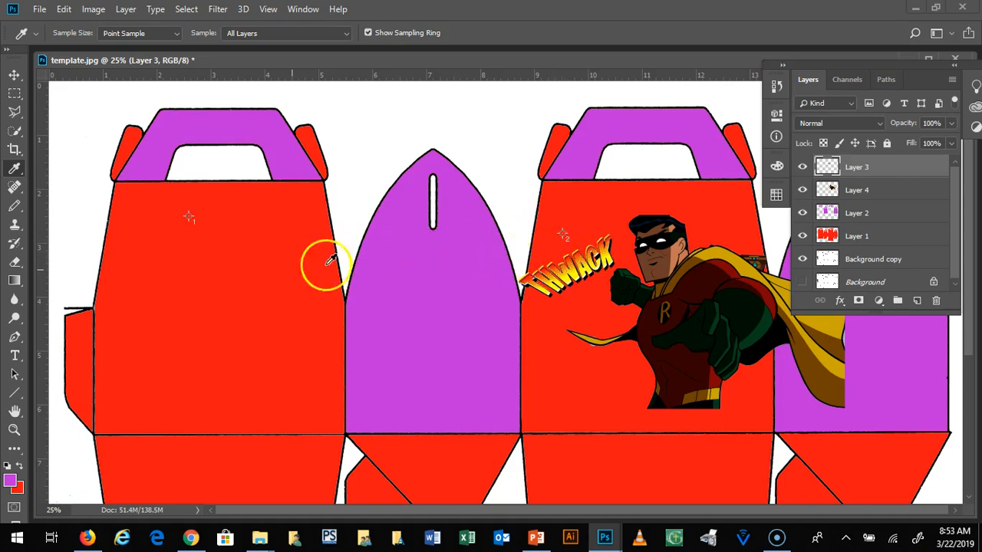
{"action": "right_click", "coordinate": [13, 170]}
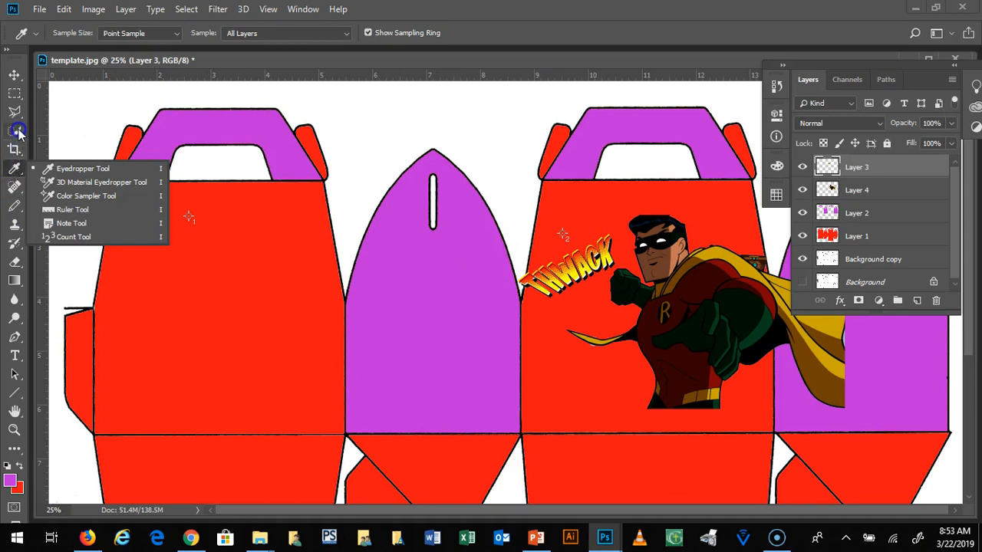
{"action": "left_click_drag", "start_coordinate": [16, 168], "coordinate": [83, 169]}
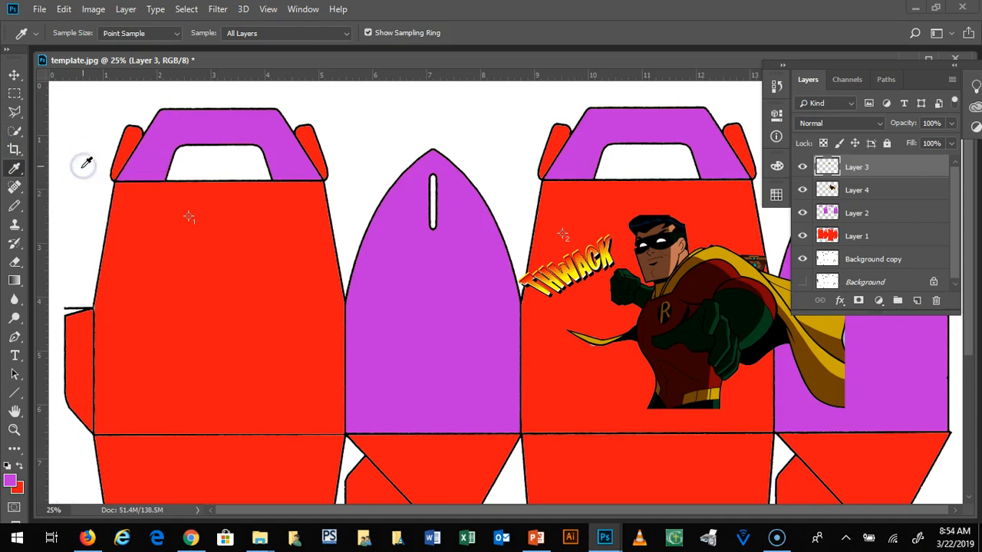
Step: Activate the Spot Healing Brush, look over its related tools, and switch to the Healing Brush tool
{"action": "mouse_move", "coordinate": [17, 175]}
{"action": "left_mouse_down"}
{"action": "mouse_move", "coordinate": [69, 169]}
{"action": "mouse_move", "coordinate": [90, 214]}
{"action": "mouse_move", "coordinate": [84, 184]}
{"action": "mouse_move", "coordinate": [61, 172]}
{"action": "mouse_move", "coordinate": [14, 186]}
{"action": "left_mouse_up"}
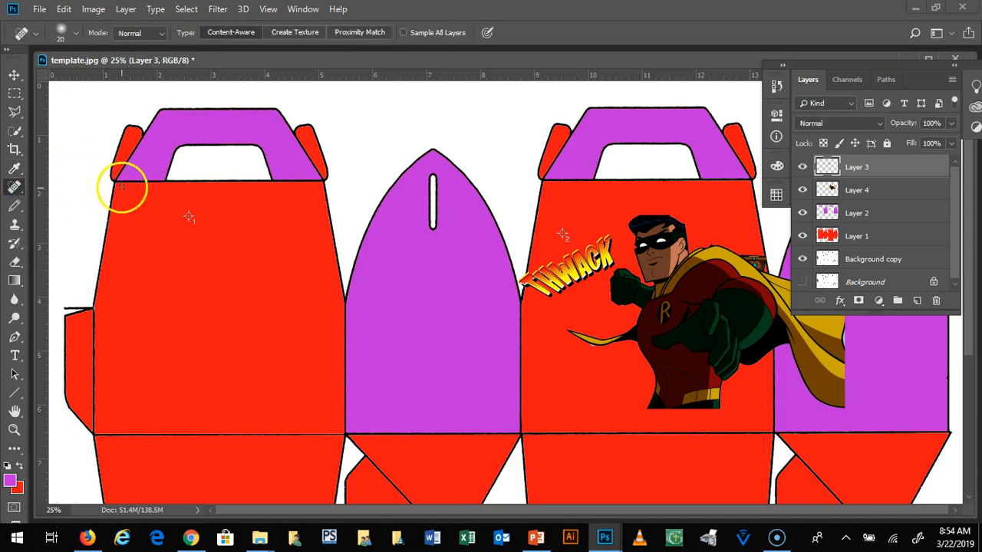
{"action": "left_click", "coordinate": [16, 189]}
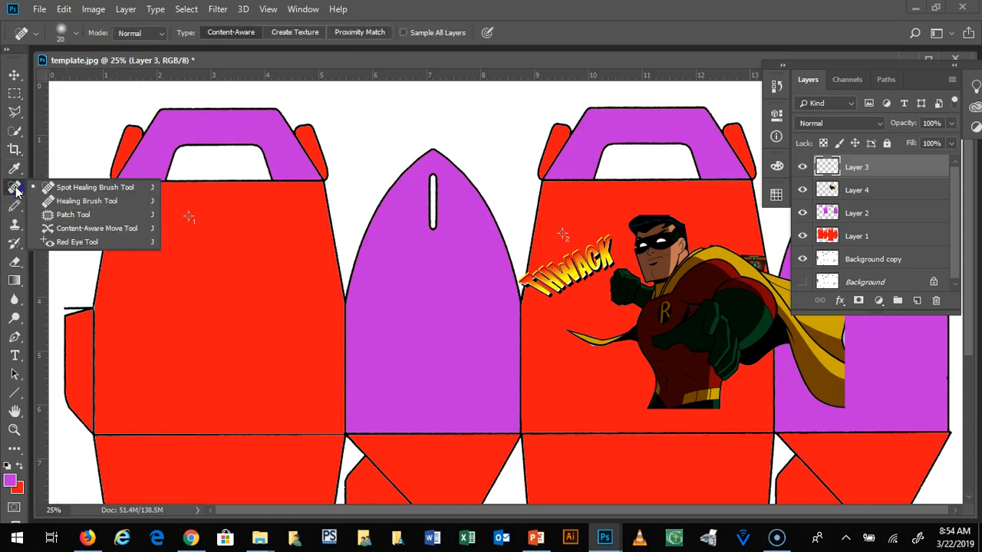
{"action": "left_click", "coordinate": [75, 201]}
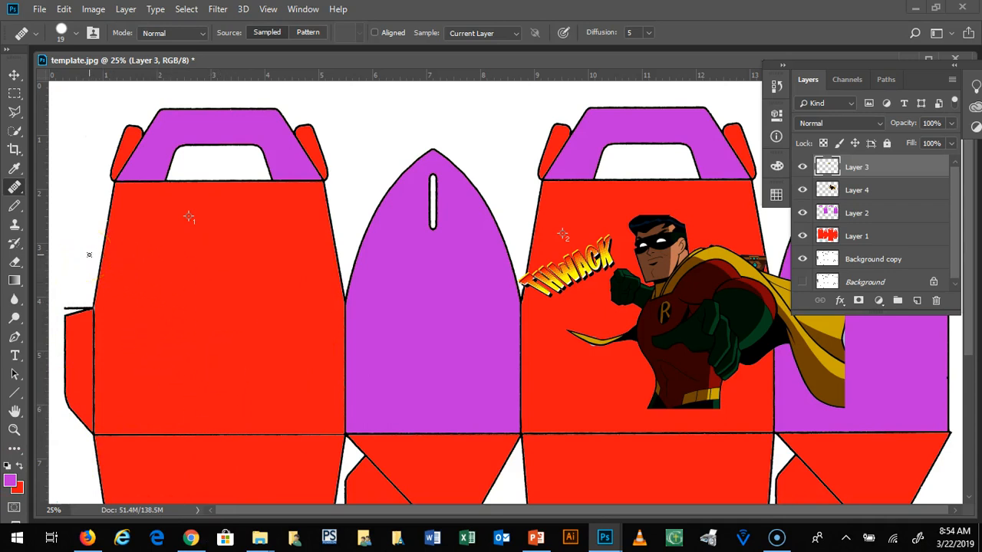
Step: Activate the Brush tool and practise enlarging and shrinking its tip, finishing at 800 px
{"action": "left_click", "coordinate": [17, 207]}
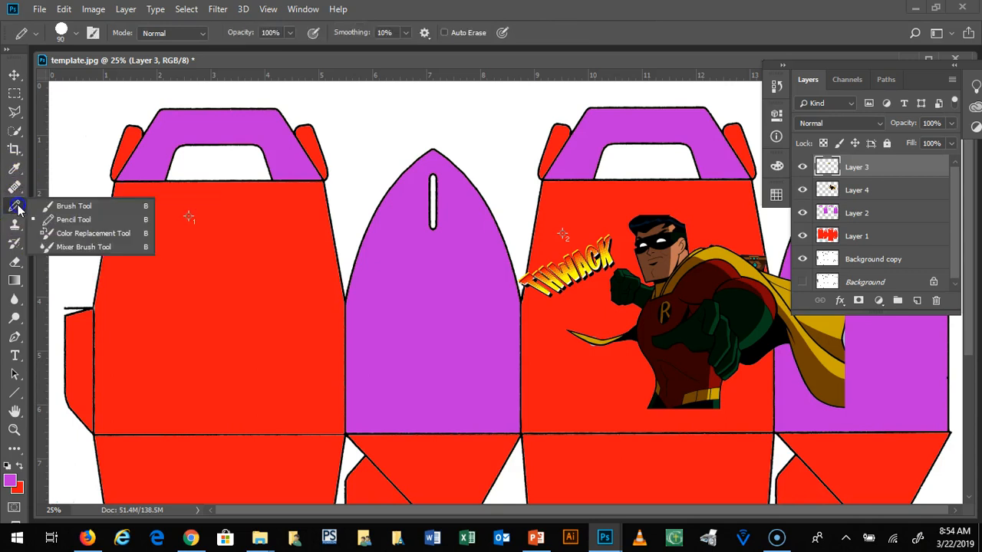
{"action": "left_click", "coordinate": [65, 207]}
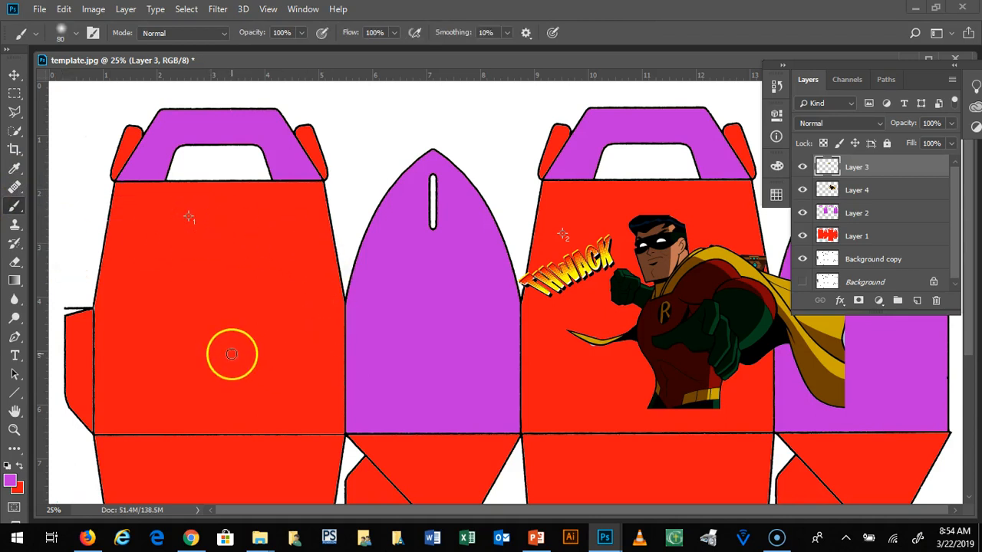
{"action": "key", "text": "bracketright"}
{"action": "key", "text": "bracketright"}
{"action": "key", "text": "bracketright"}
{"action": "key", "text": "bracketright"}
{"action": "key", "text": "bracketright"}
{"action": "key", "text": "bracketright"}
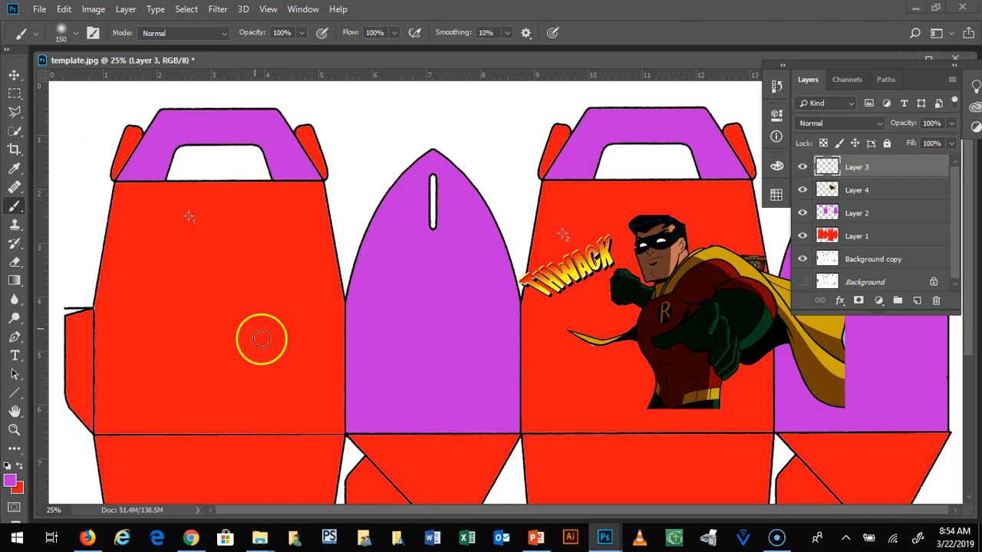
{"action": "key", "text": "bracketright"}
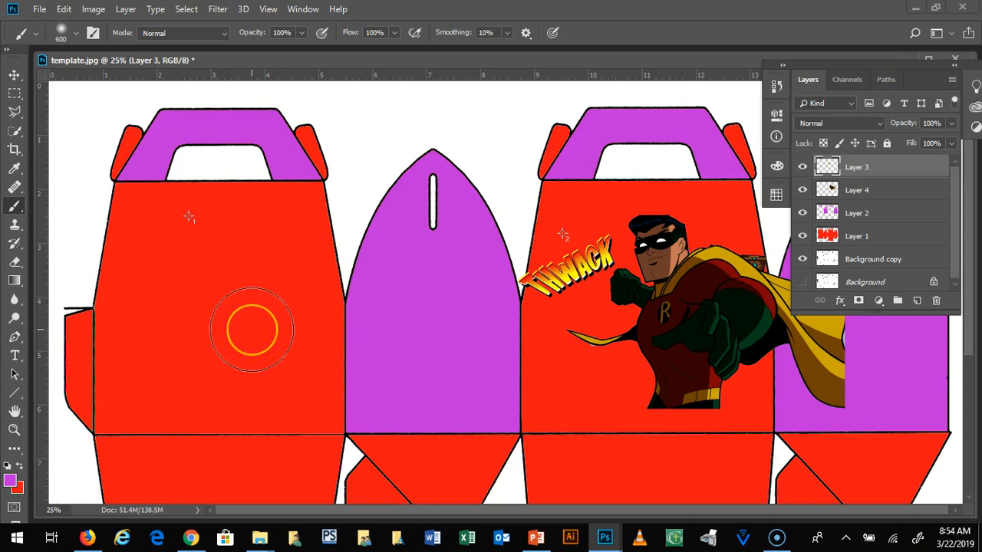
{"action": "key", "text": "bracketright"}
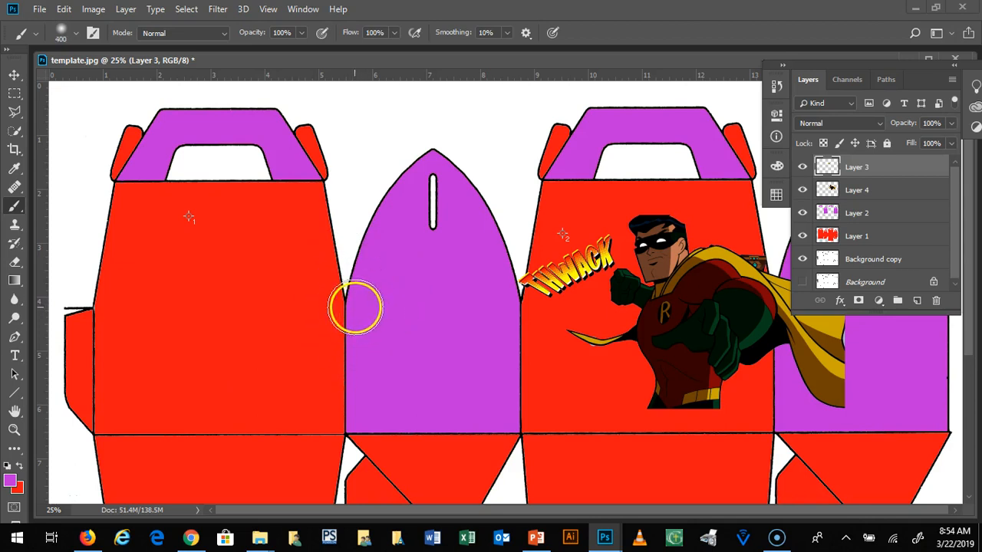
{"action": "key", "text": "bracketright"}
{"action": "key", "text": "bracketright"}
{"action": "key", "text": "bracketright"}
{"action": "key", "text": "bracketleft"}
{"action": "key", "text": "bracketleft"}
{"action": "key", "text": "bracketleft"}
{"action": "key", "text": "bracketleft"}
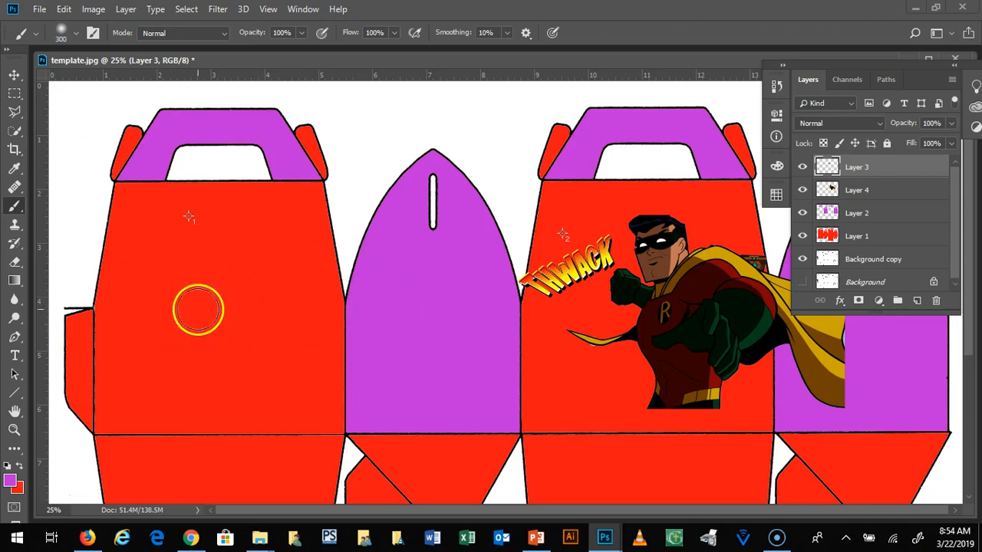
{"action": "key", "text": "bracketright"}
{"action": "key", "text": "bracketright"}
{"action": "key", "text": "bracketright"}
{"action": "key", "text": "bracketright"}
{"action": "key", "text": "bracketright"}
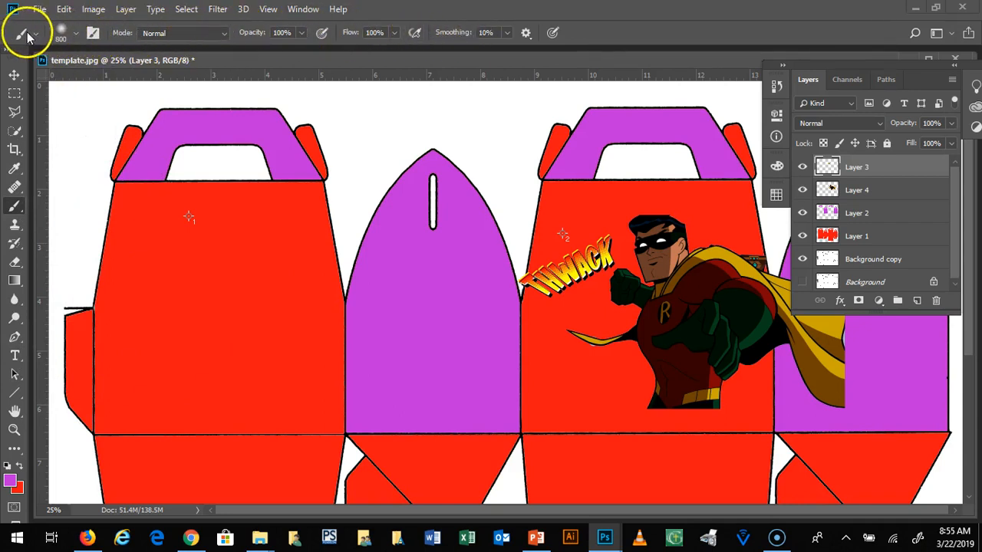
Step: Compare the tool options of the Move, Rectangular Marquee, Polygonal Lasso, Quick Selection and Eyedropper tools
{"action": "left_click", "coordinate": [14, 77]}
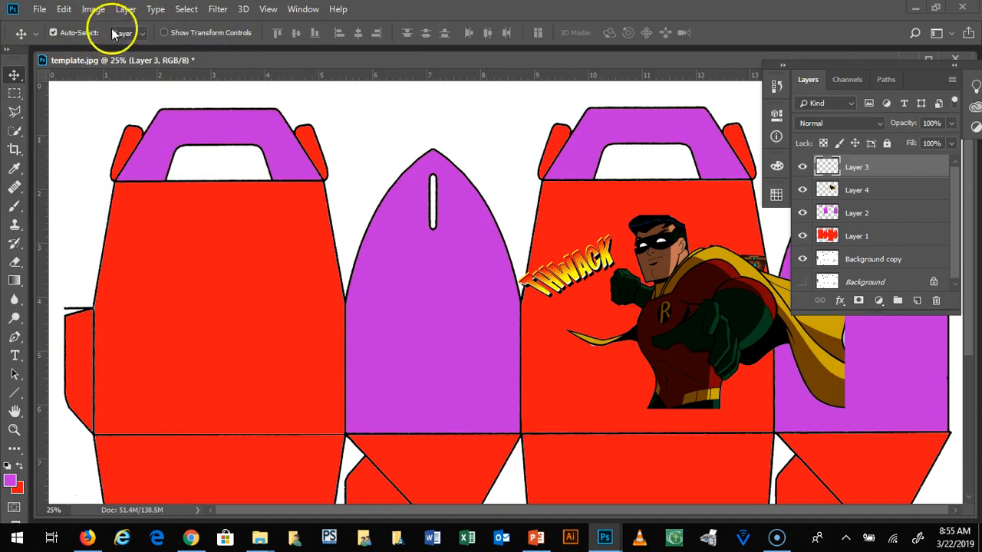
{"action": "left_click", "coordinate": [13, 93]}
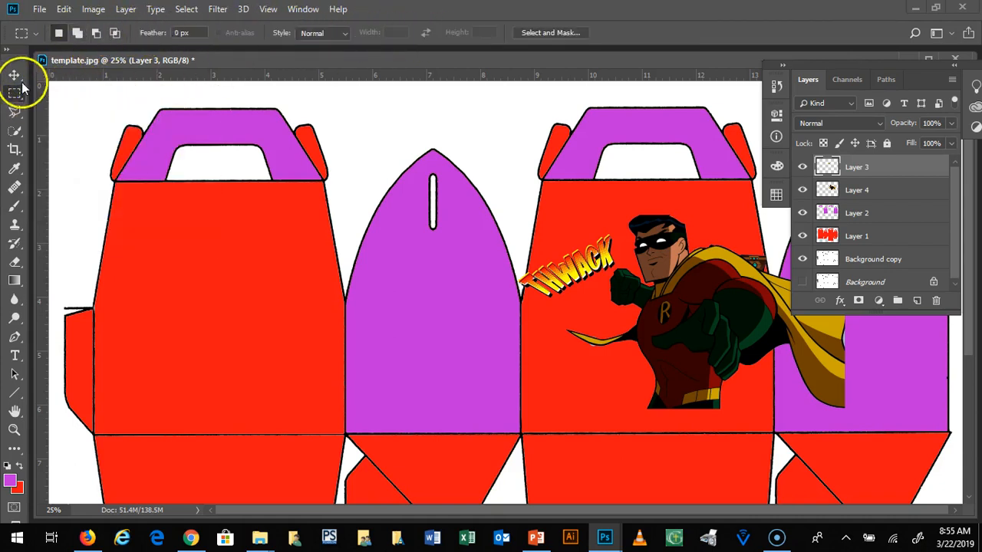
{"action": "left_click", "coordinate": [14, 111]}
{"action": "left_click", "coordinate": [62, 33]}
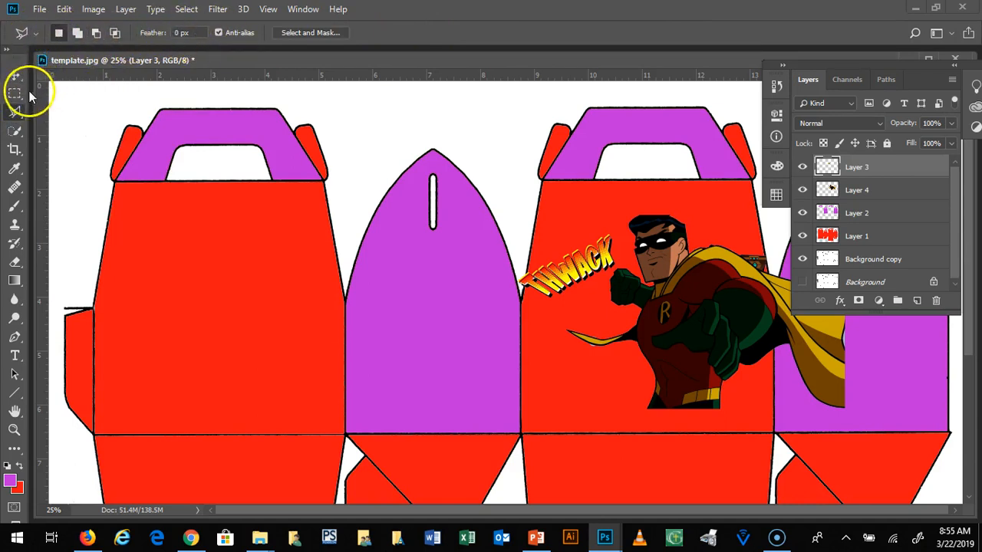
{"action": "left_click", "coordinate": [15, 131]}
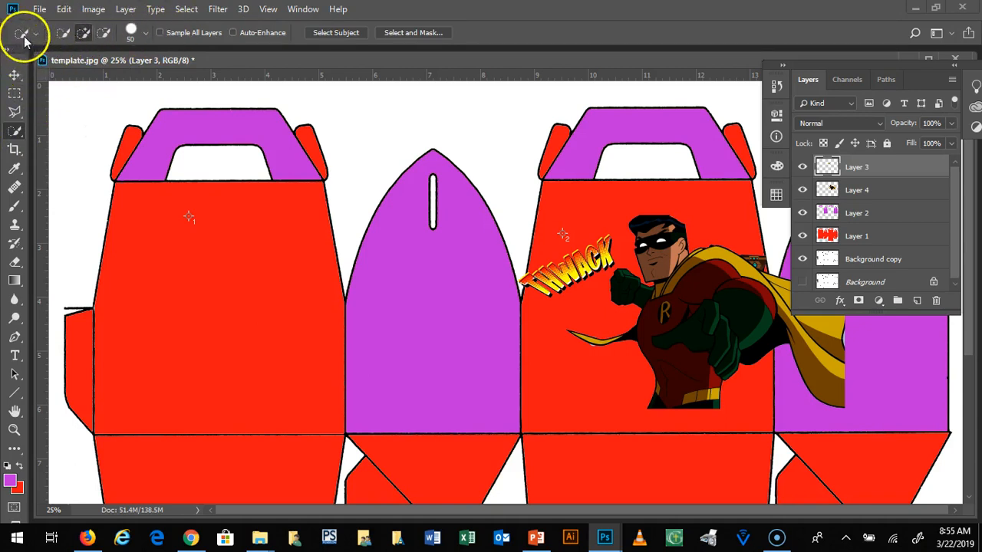
{"action": "left_click", "coordinate": [15, 168]}
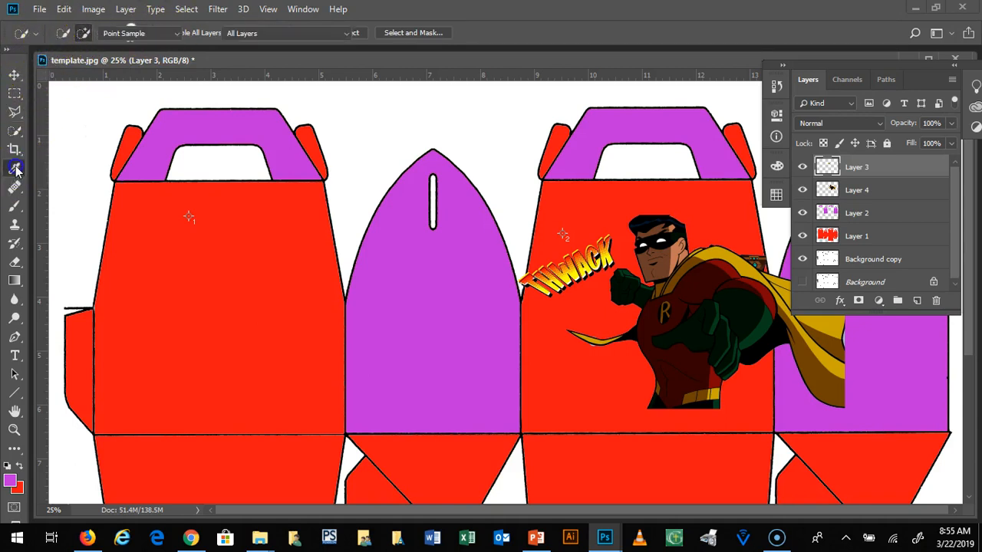
Step: Set the Brush tool's size to 152 px and browse its General and Dry Media brush presets
{"action": "left_click", "coordinate": [14, 202]}
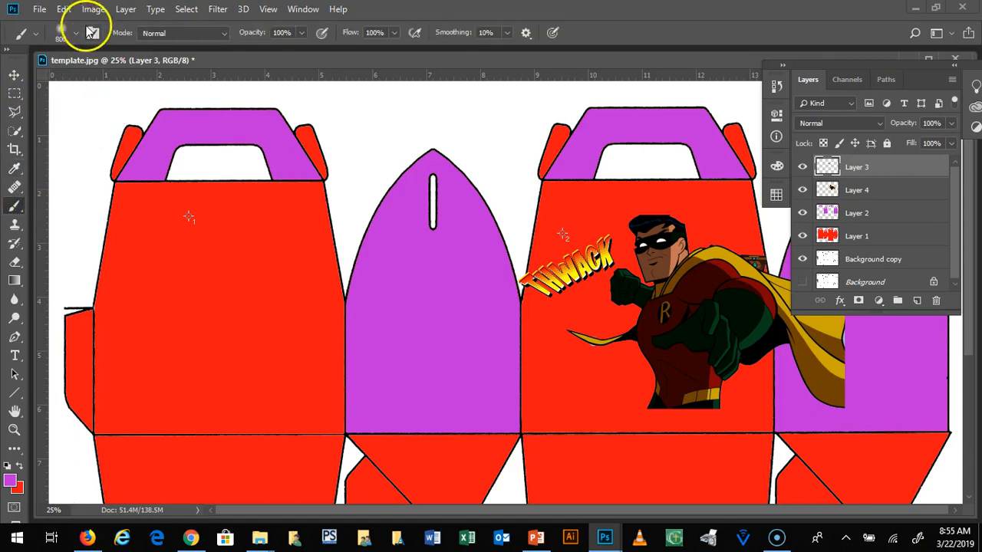
{"action": "left_click", "coordinate": [61, 34]}
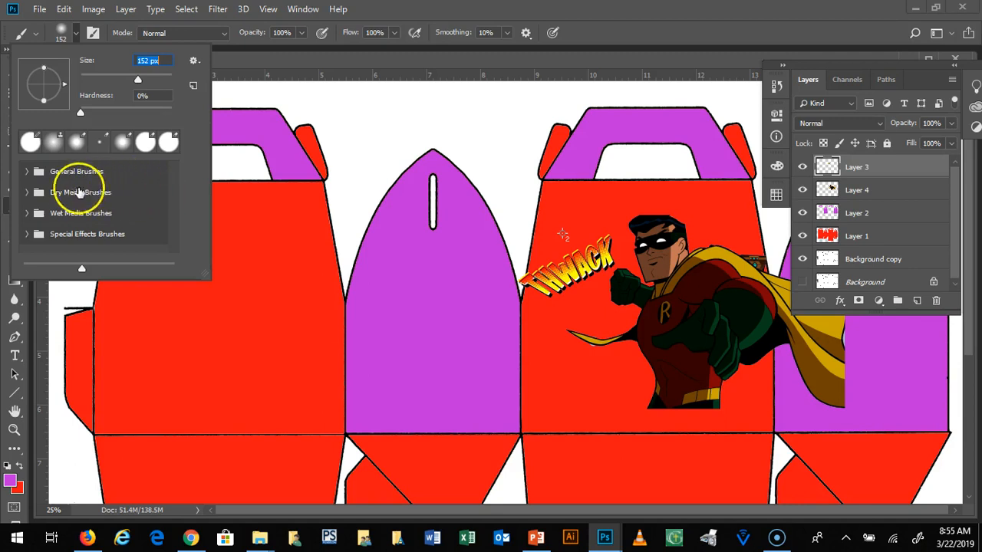
{"action": "left_click", "coordinate": [27, 173]}
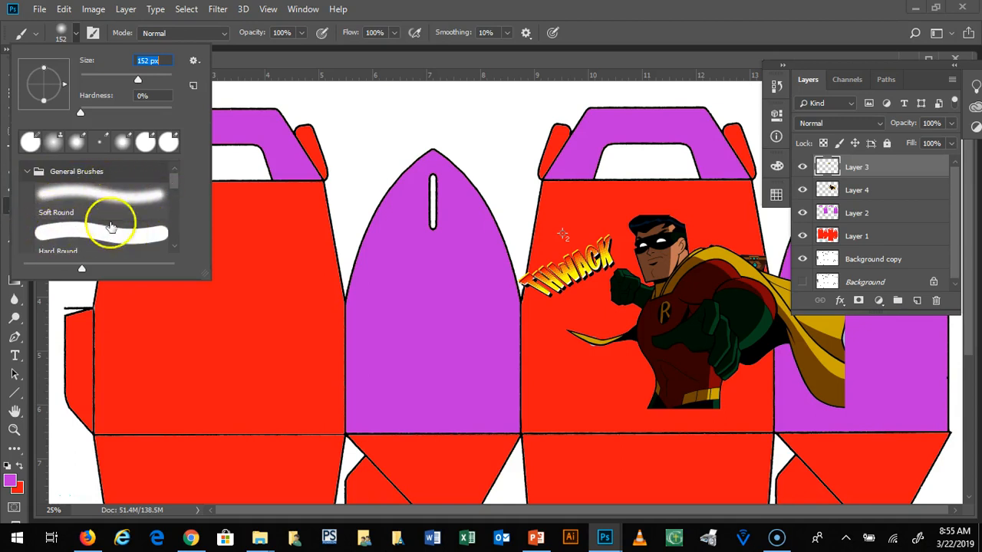
{"action": "left_click_drag", "start_coordinate": [173, 177], "coordinate": [176, 189]}
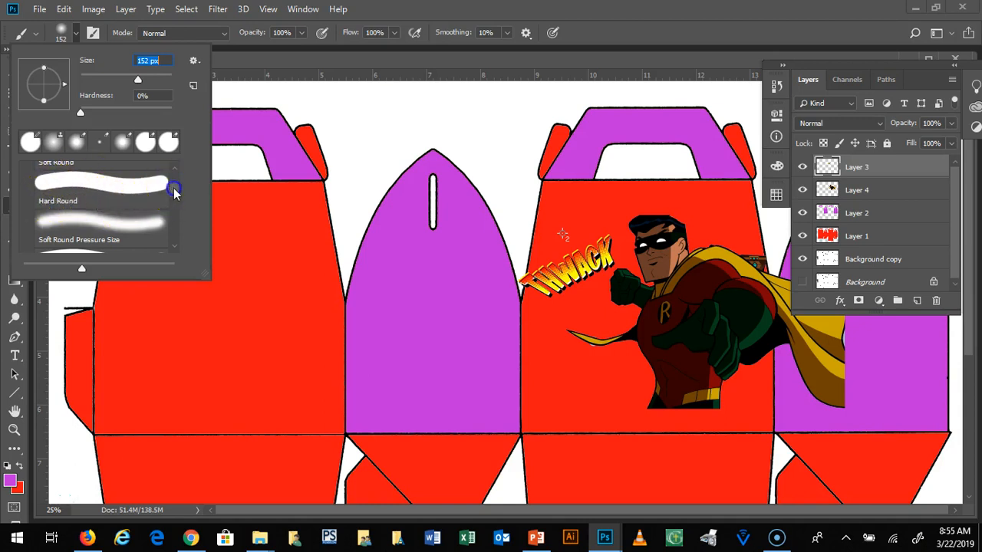
{"action": "left_click_drag", "start_coordinate": [176, 187], "coordinate": [177, 201]}
{"action": "left_click_drag", "start_coordinate": [173, 190], "coordinate": [175, 241]}
{"action": "left_click", "coordinate": [24, 201]}
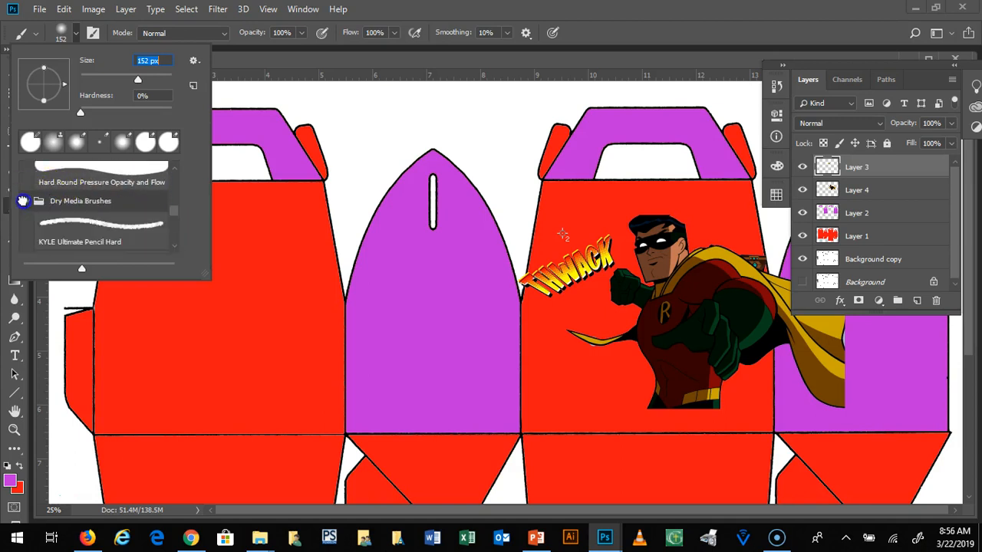
{"action": "left_click_drag", "start_coordinate": [171, 213], "coordinate": [173, 228]}
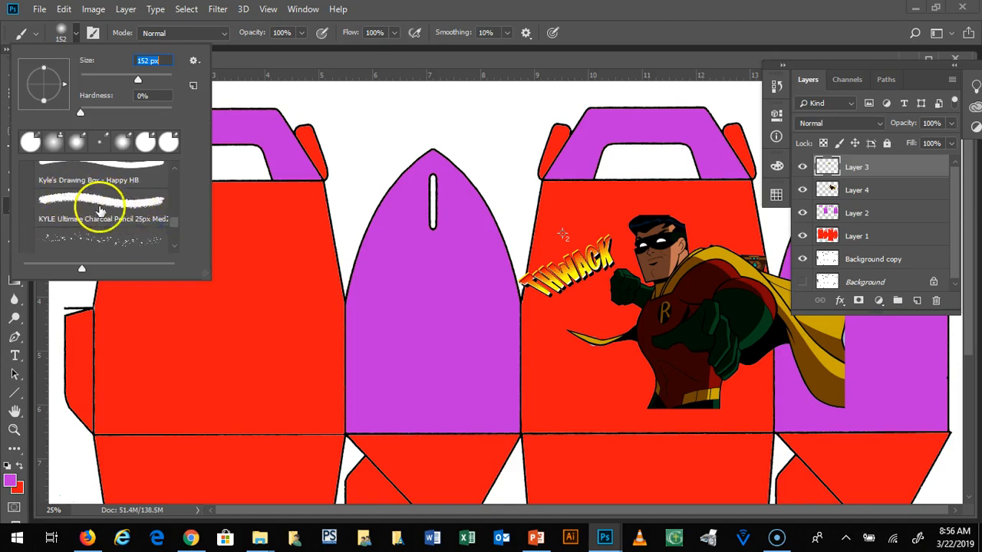
{"action": "left_click_drag", "start_coordinate": [175, 219], "coordinate": [175, 228]}
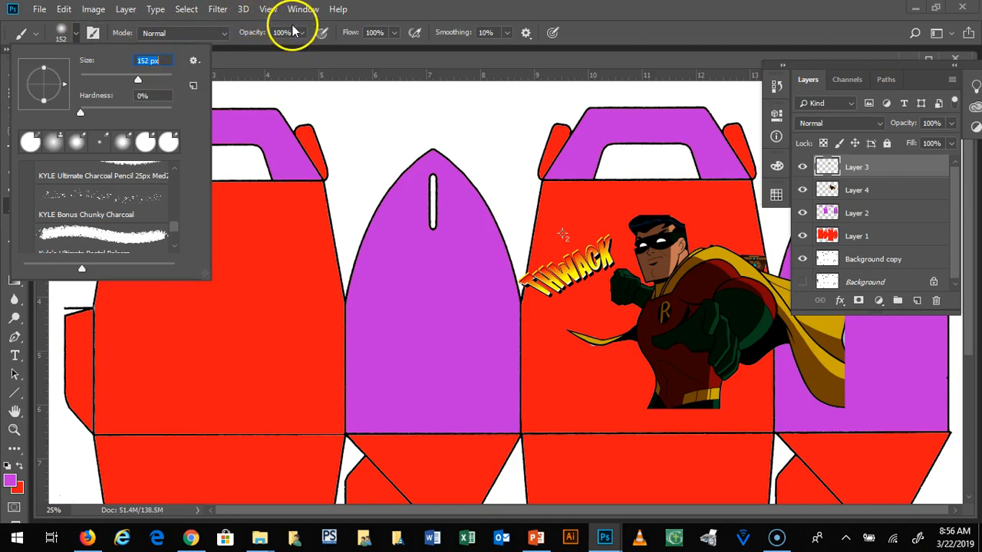
{"action": "left_click", "coordinate": [481, 14]}
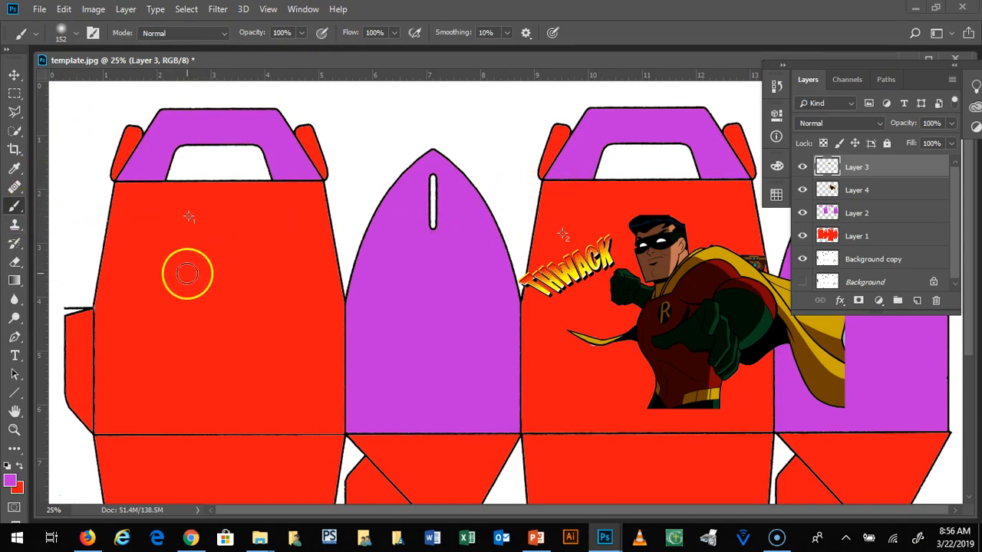
Step: Paint a soft 152 px Brush stroke and a hard 90 px Pencil stroke in purple horizontally across the box panels on Layer 3
{"action": "mouse_move", "coordinate": [131, 231]}
{"action": "left_mouse_down"}
{"action": "mouse_move", "coordinate": [595, 230]}
{"action": "mouse_move", "coordinate": [714, 217]}
{"action": "mouse_move", "coordinate": [123, 228]}
{"action": "left_mouse_up"}
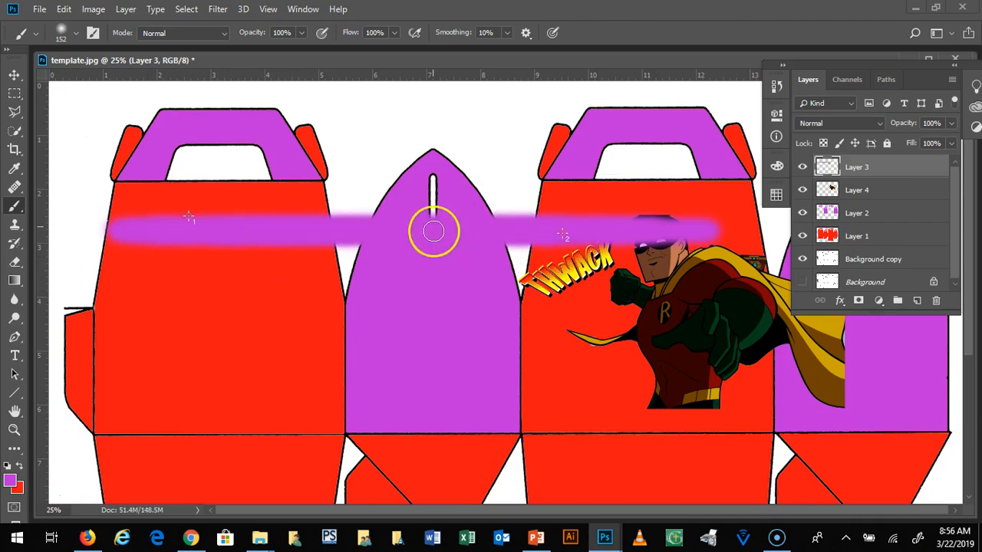
{"action": "left_click", "coordinate": [66, 38]}
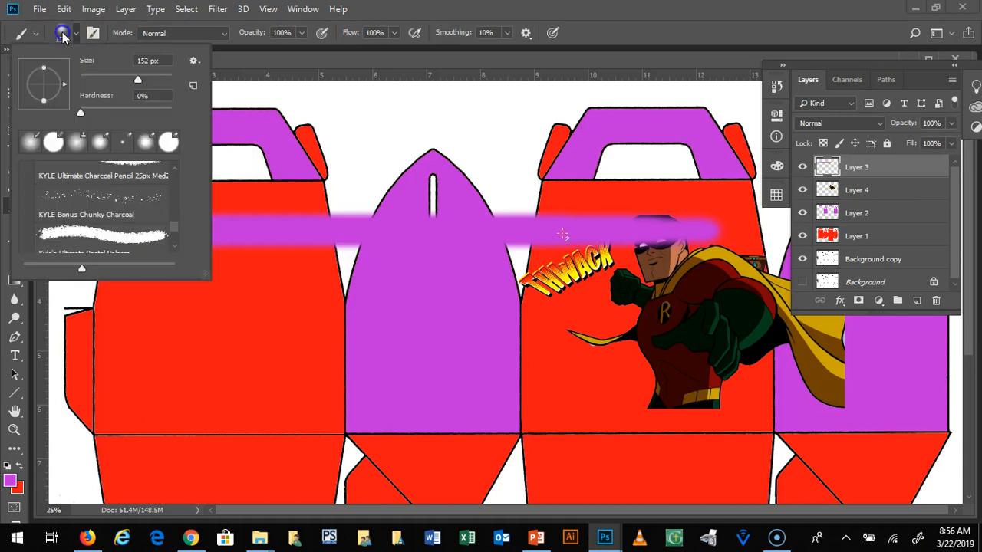
{"action": "left_click", "coordinate": [51, 140]}
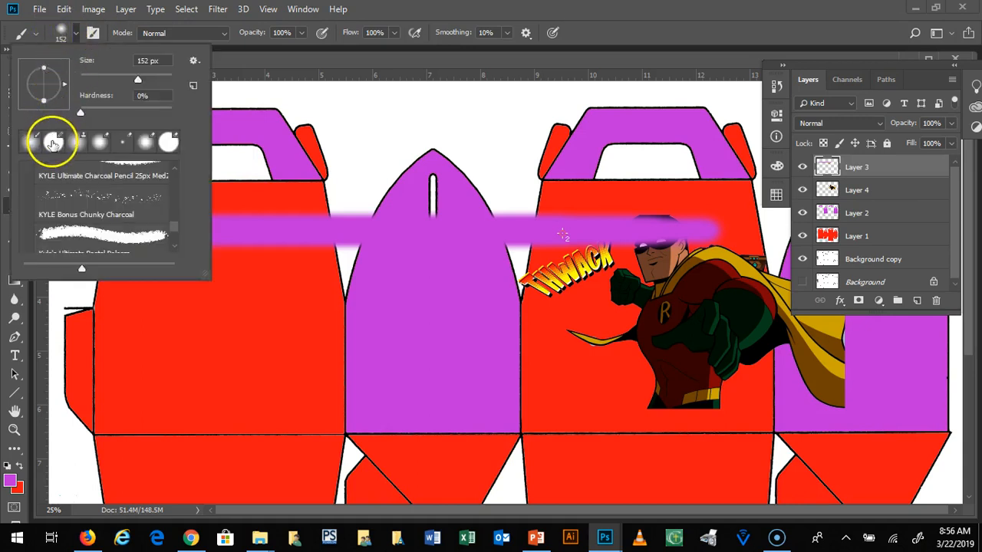
{"action": "key", "text": "shift+b"}
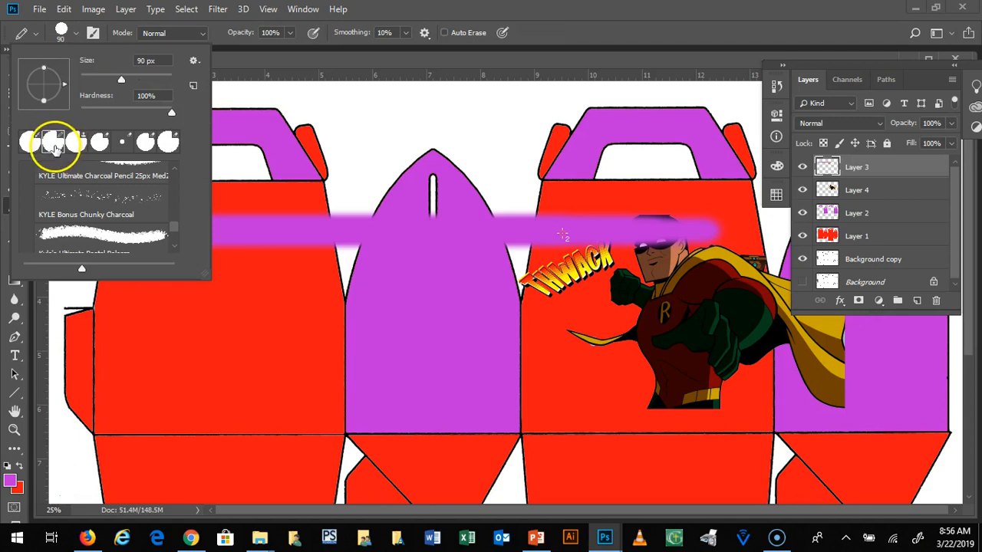
{"action": "left_click", "coordinate": [499, 13]}
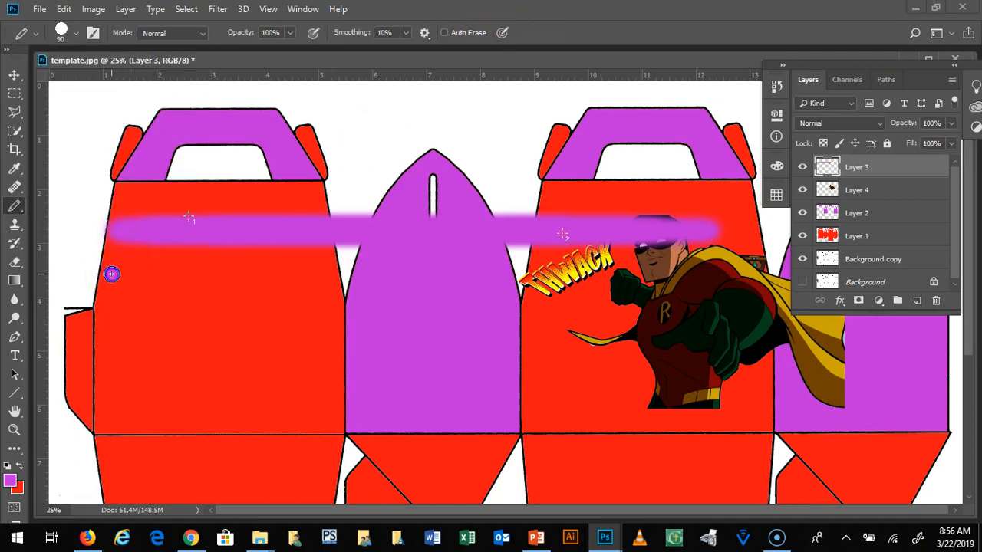
{"action": "left_click_drag", "start_coordinate": [107, 274], "coordinate": [321, 275]}
{"action": "left_click_drag", "start_coordinate": [528, 262], "coordinate": [771, 258]}
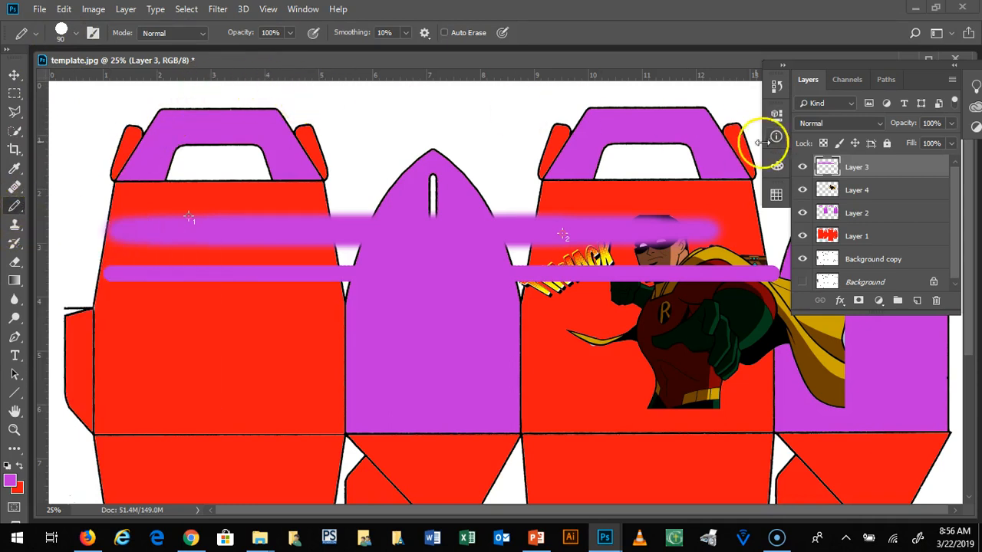
Step: Hide Layer 3, which holds the purple strokes and the THWACK lettering
{"action": "left_click", "coordinate": [803, 167]}
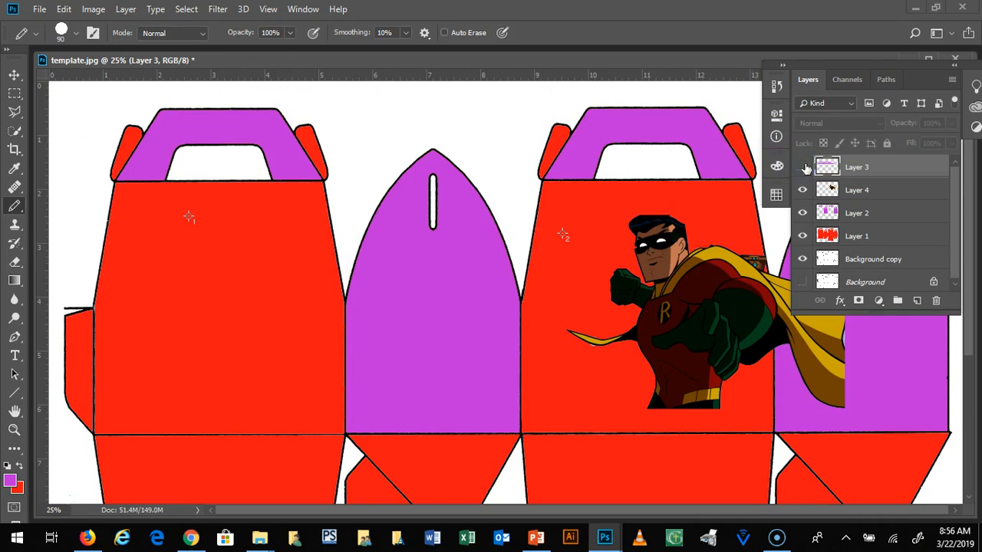